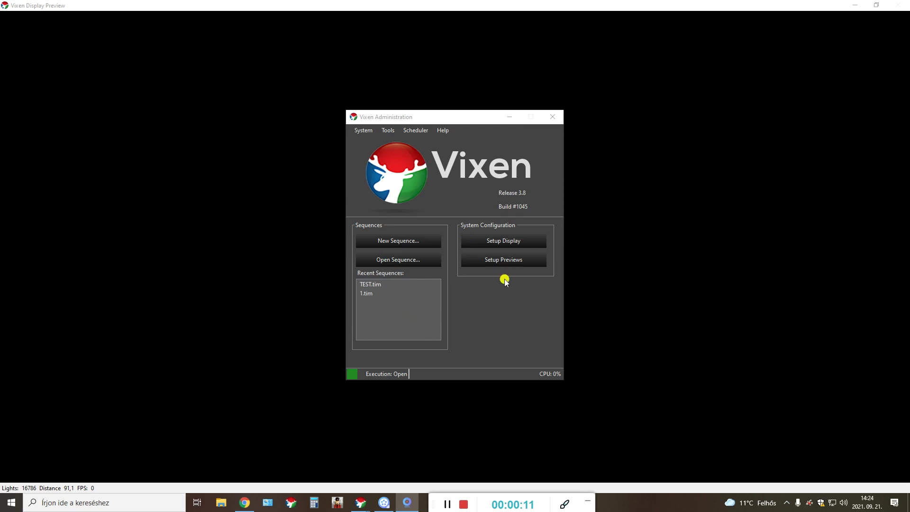
- Open the configuration of the Vixen Display Preview in a maximized window and choose LipSync as the element type to add
left_click(495, 262)
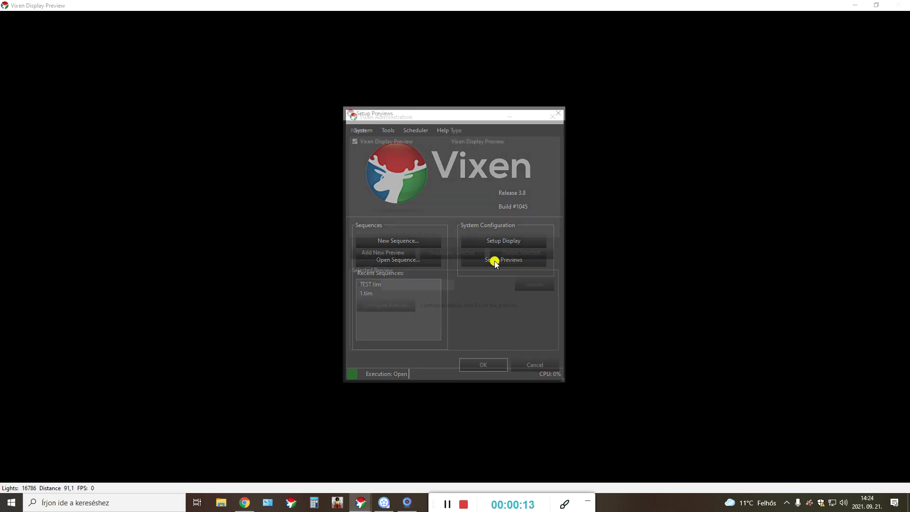
left_click(381, 139)
left_click(395, 309)
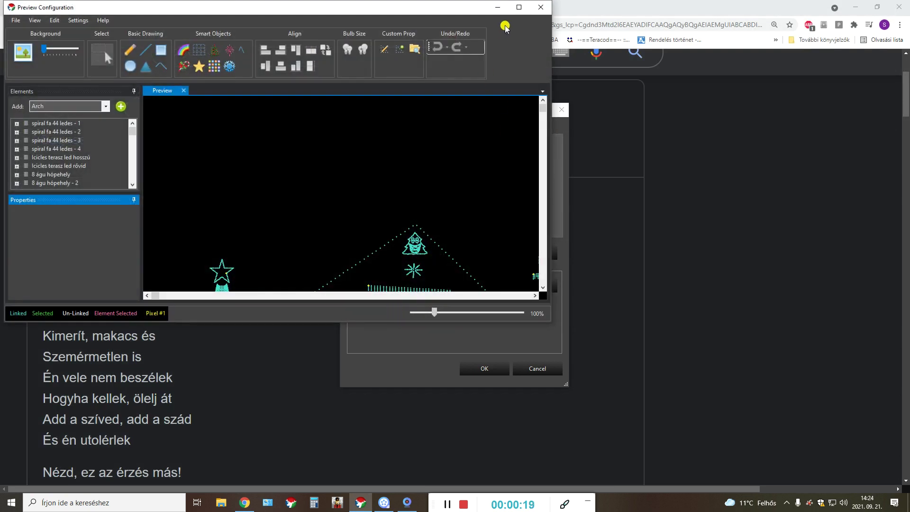
double_click(518, 9)
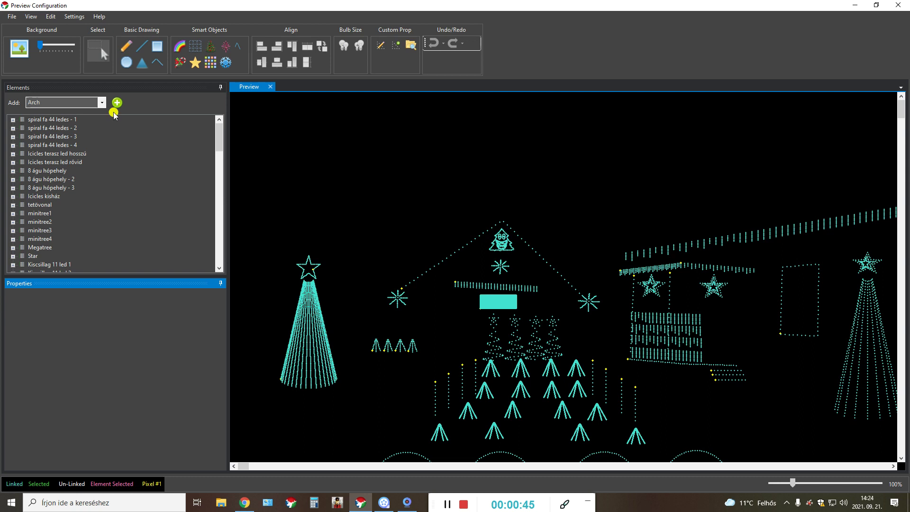
left_click(101, 103)
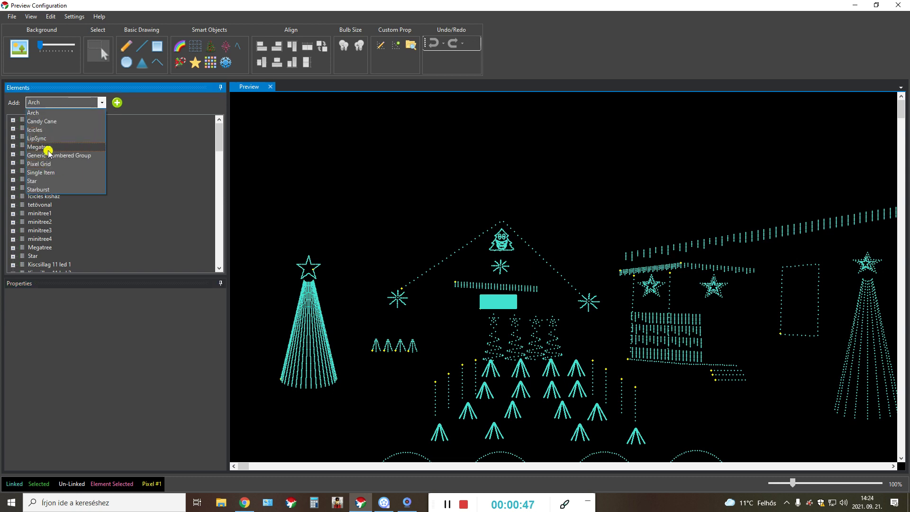
left_click(43, 138)
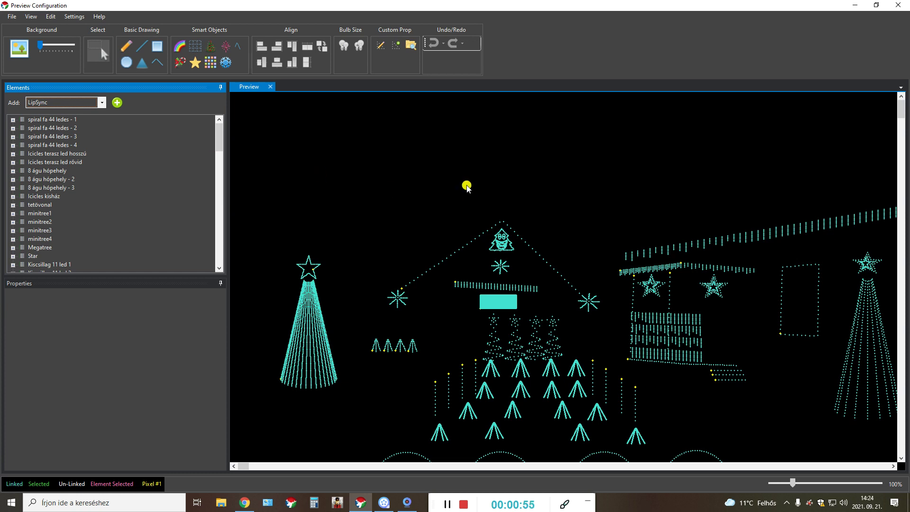
- Import the custom prop singing tree.prp from the Fotók a kellékekhez folder, without a dimming curve and with the blue single-color configuration
left_click(397, 46)
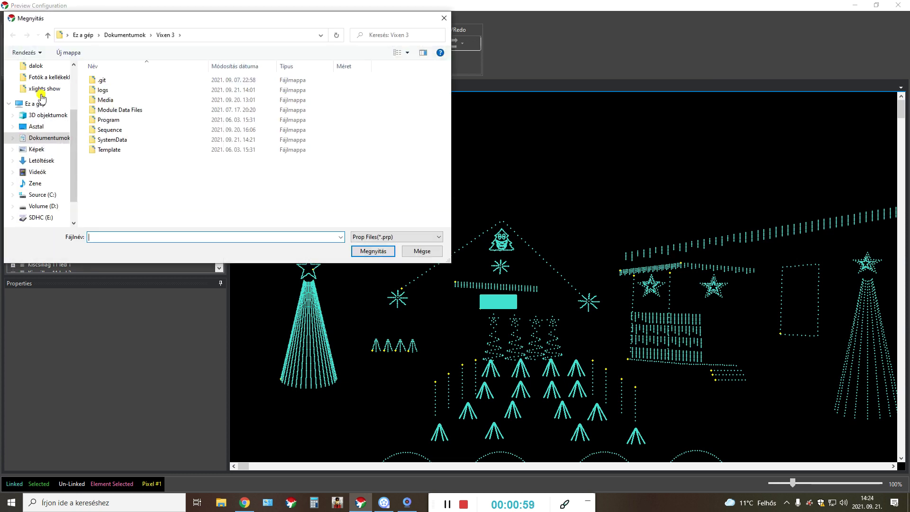
left_click(40, 78)
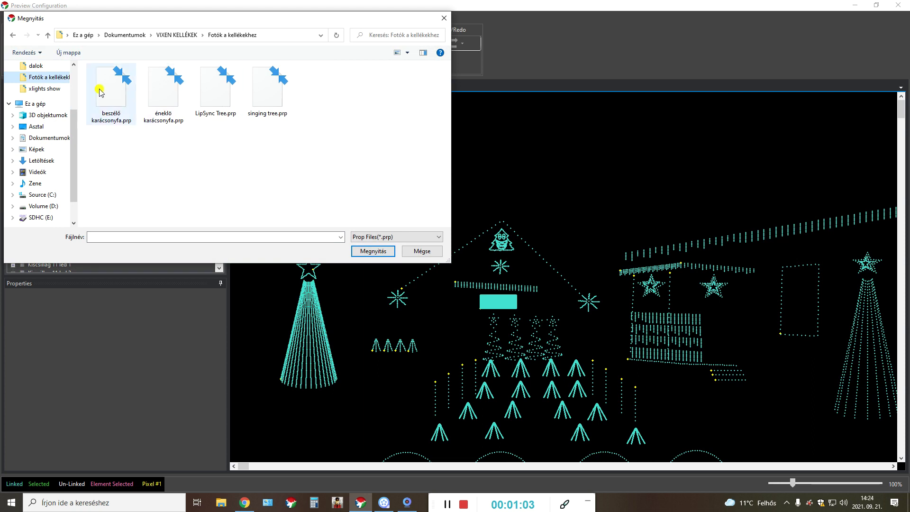
left_click(274, 99)
left_click(374, 252)
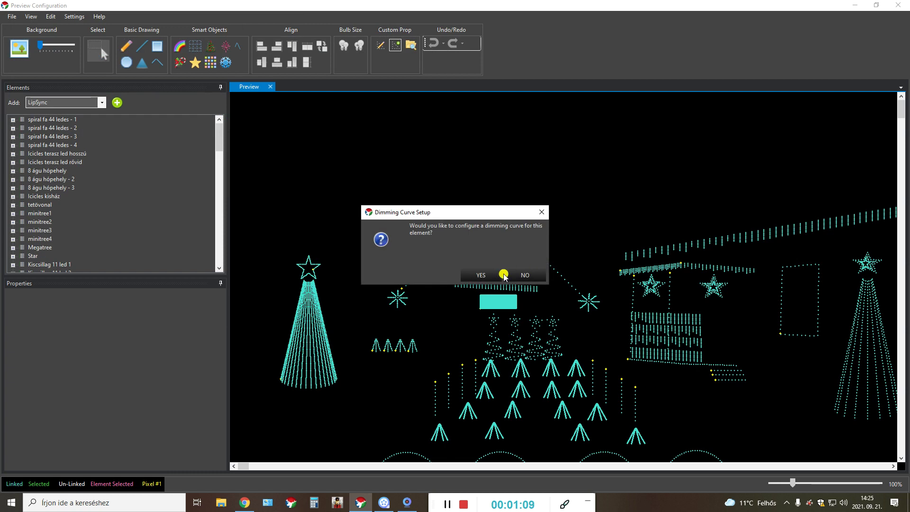
left_click(532, 274)
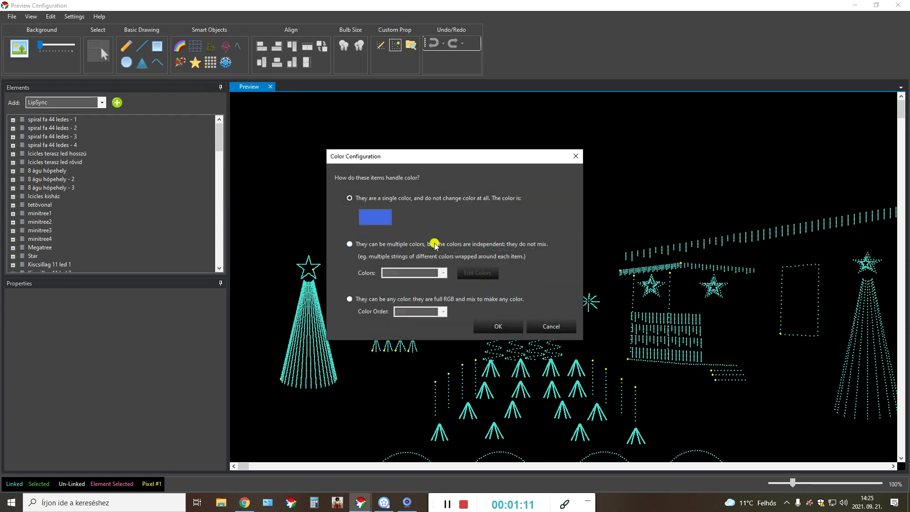
left_click(510, 327)
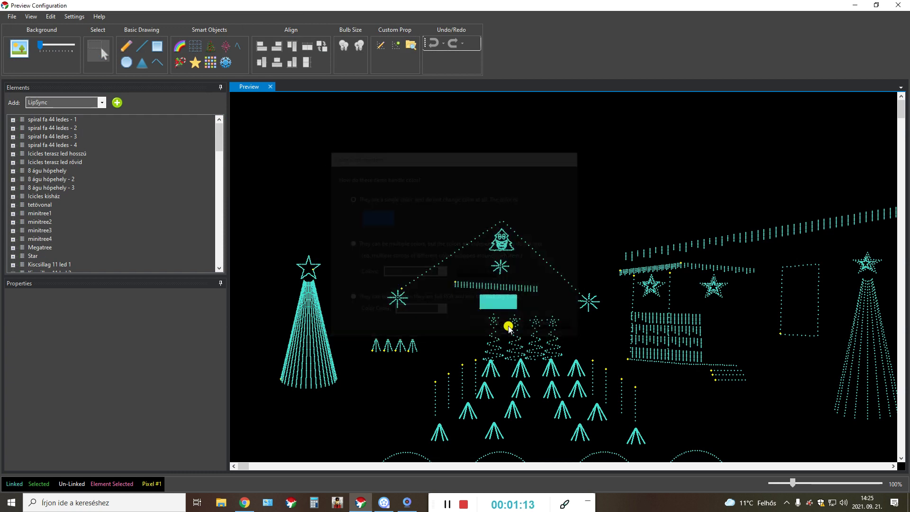
left_click(538, 275)
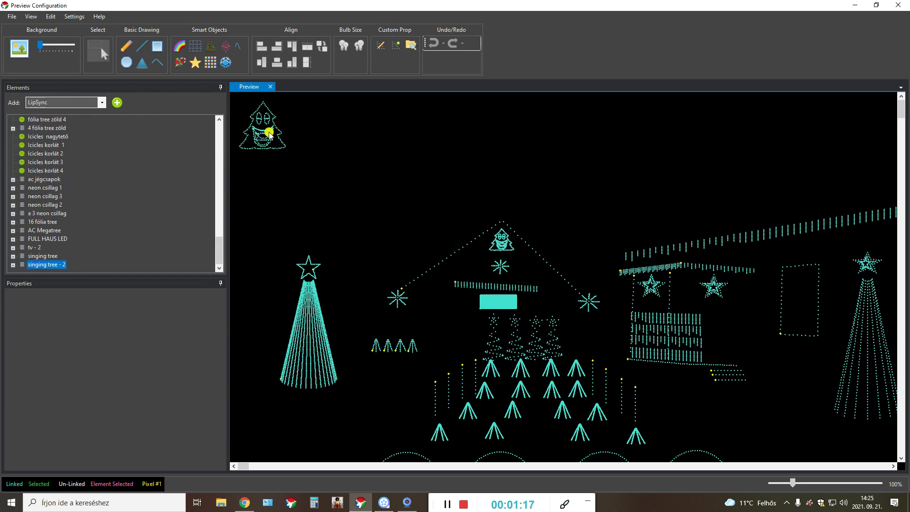
- Examine which elements are linked to the lights of the imported singing tree prop
left_click(109, 55)
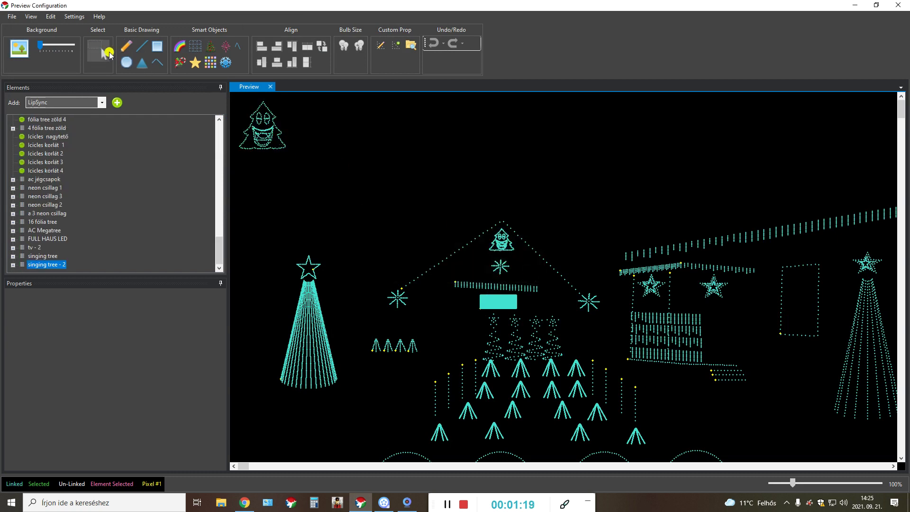
left_click(263, 134)
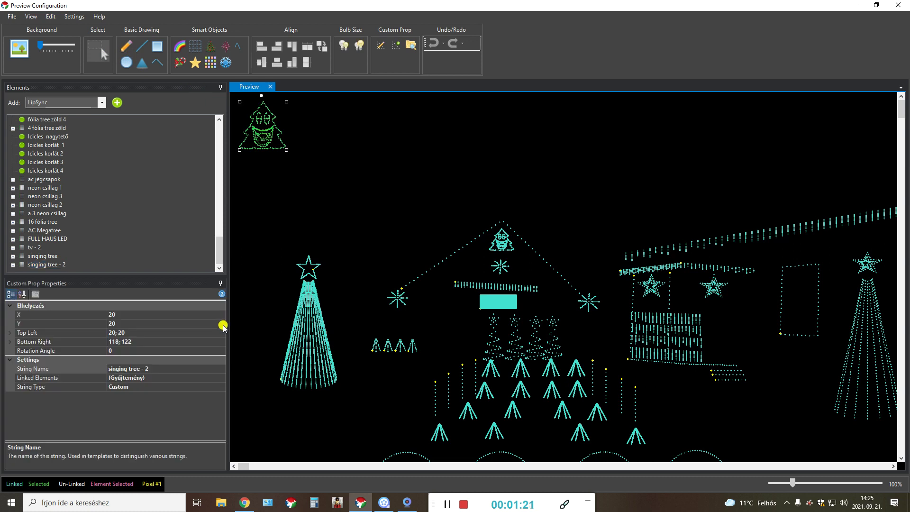
left_click(218, 378)
left_click(220, 378)
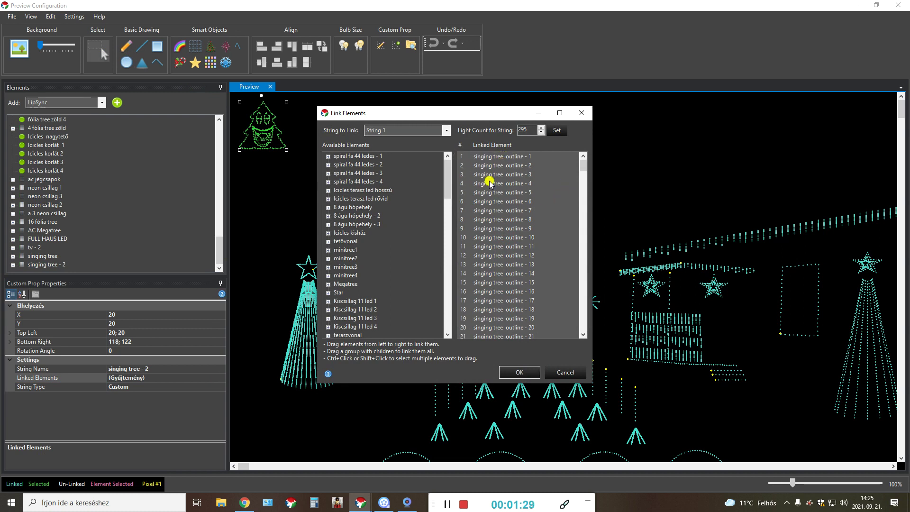
scroll(495, 192, "down", 16)
scroll(494, 193, "down", 12)
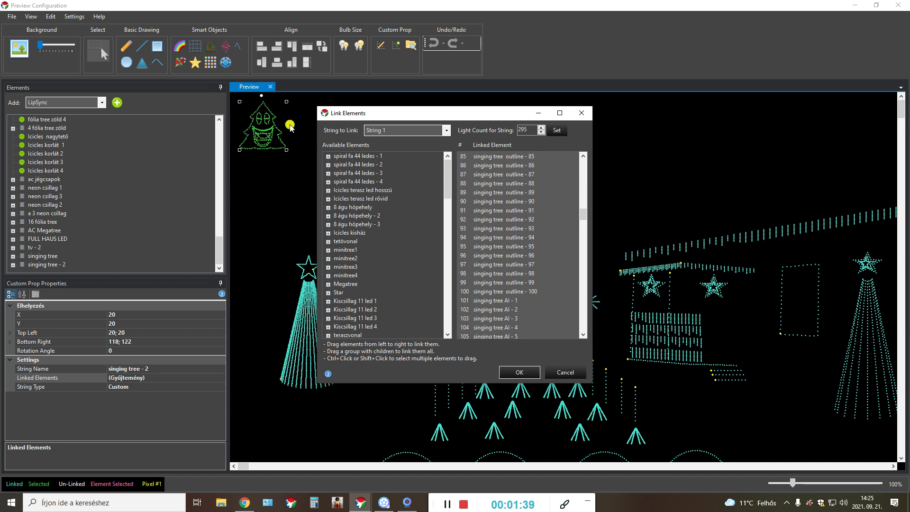
scroll(502, 232, "down", 3)
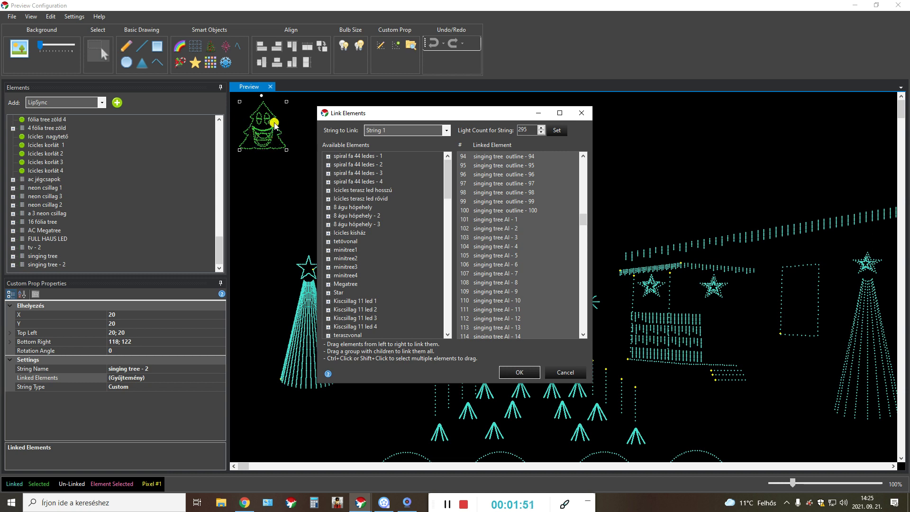
scroll(517, 218, "down", 11)
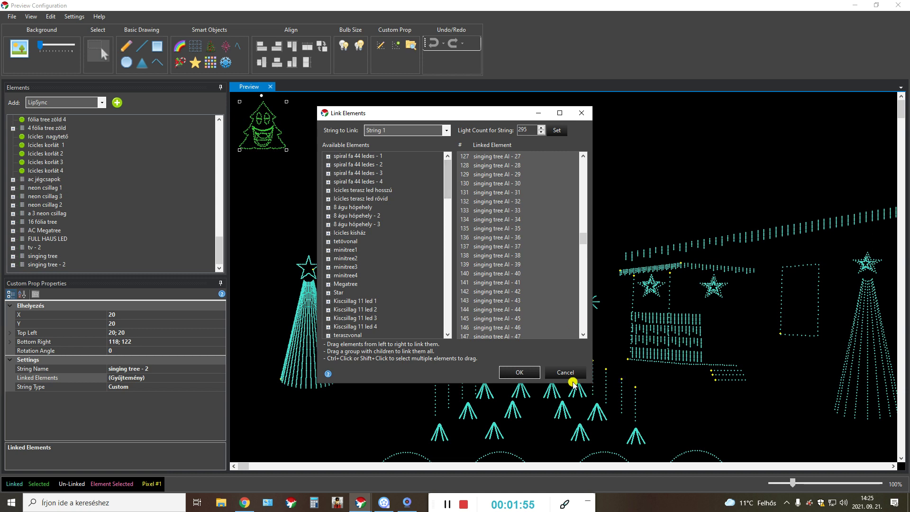
left_click(527, 373)
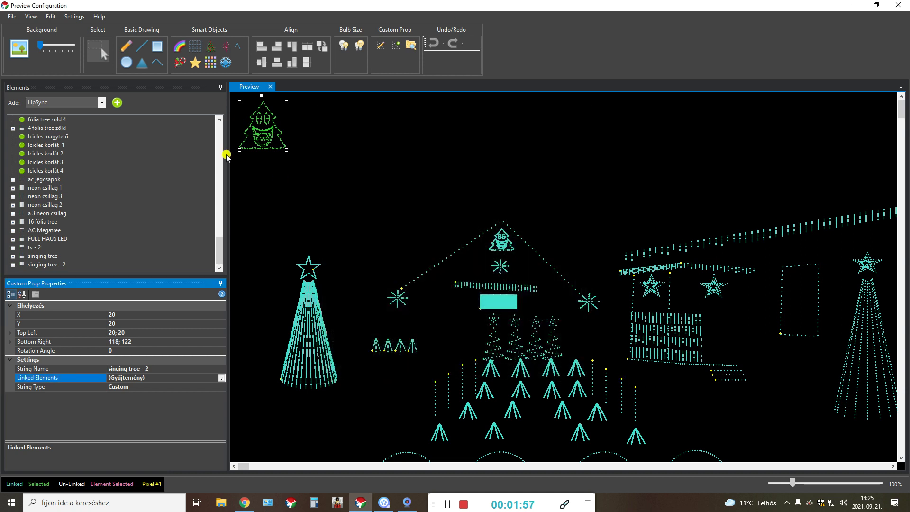
- Move the imported singing tree prop to about X 235, Y 125, into the empty area above the large star-topped tree
left_click_drag(266, 126, 367, 176)
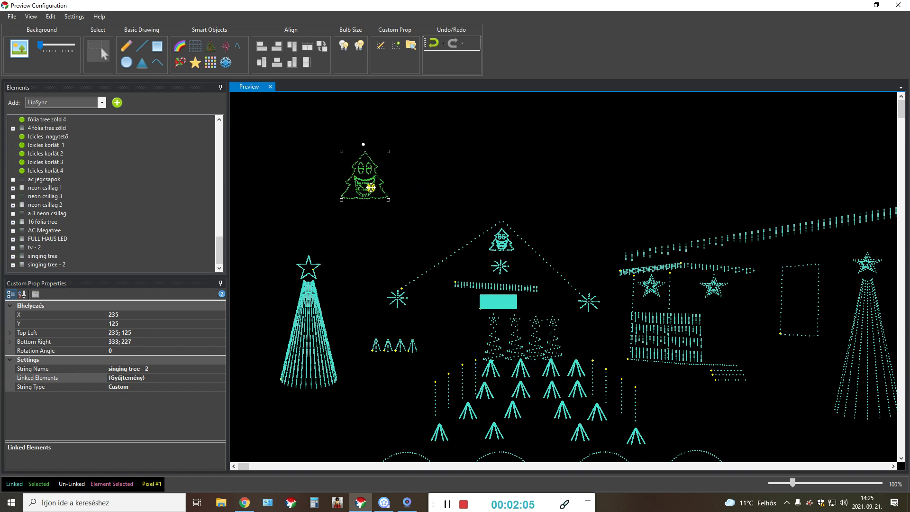
left_click(212, 389)
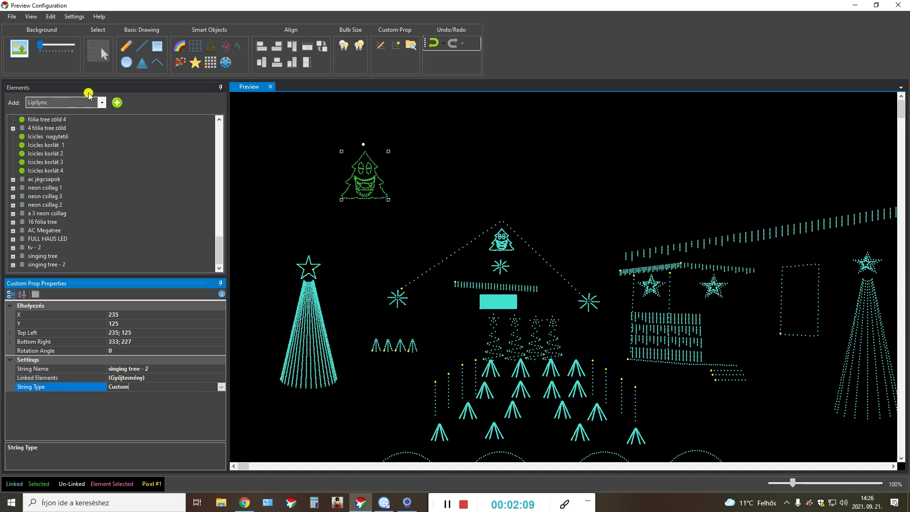
- Examine the LipSync subgroups of the singing tree - 2 element and the individual lights in its LipSync Outline group
left_click(55, 264)
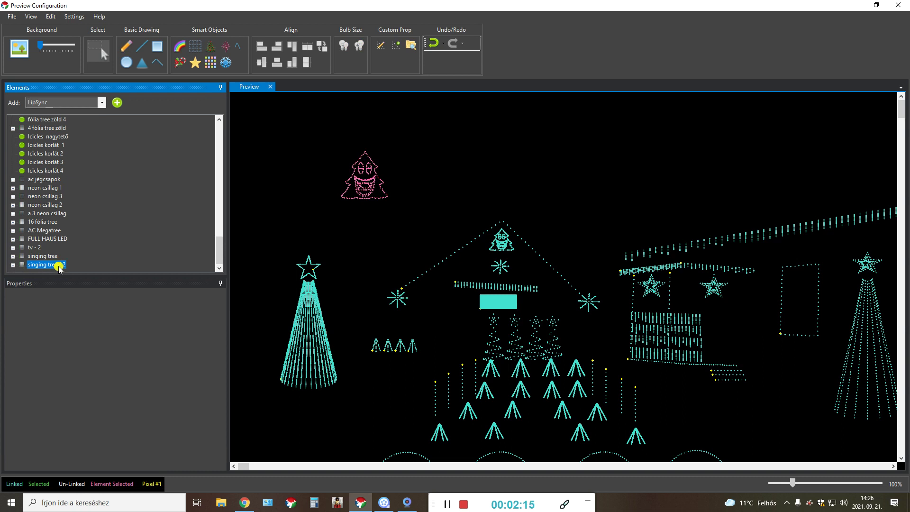
left_click(13, 265)
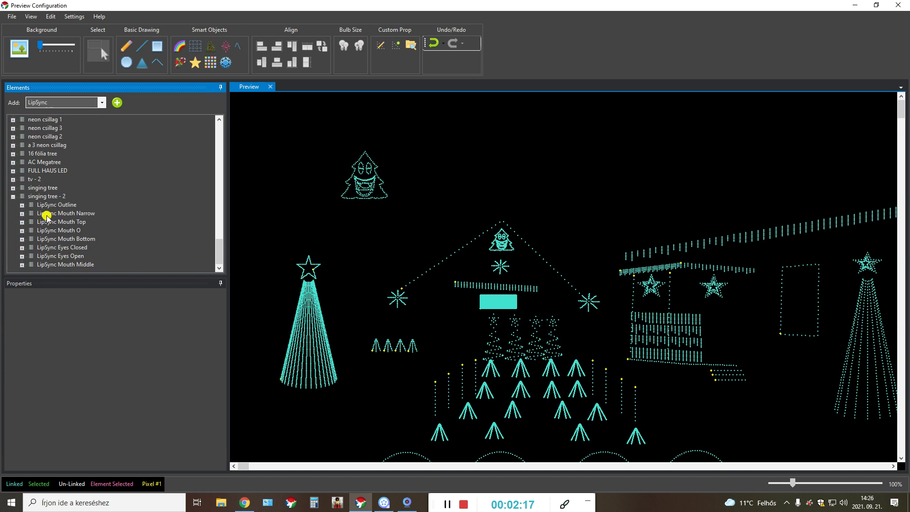
left_click(22, 206)
scroll(76, 219, "down", 10)
scroll(76, 220, "down", 4)
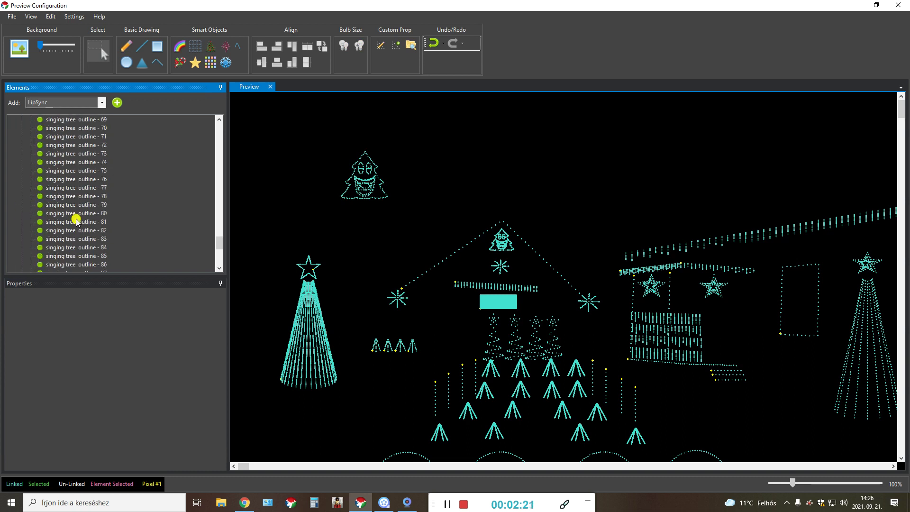
scroll(76, 221, "up", 19)
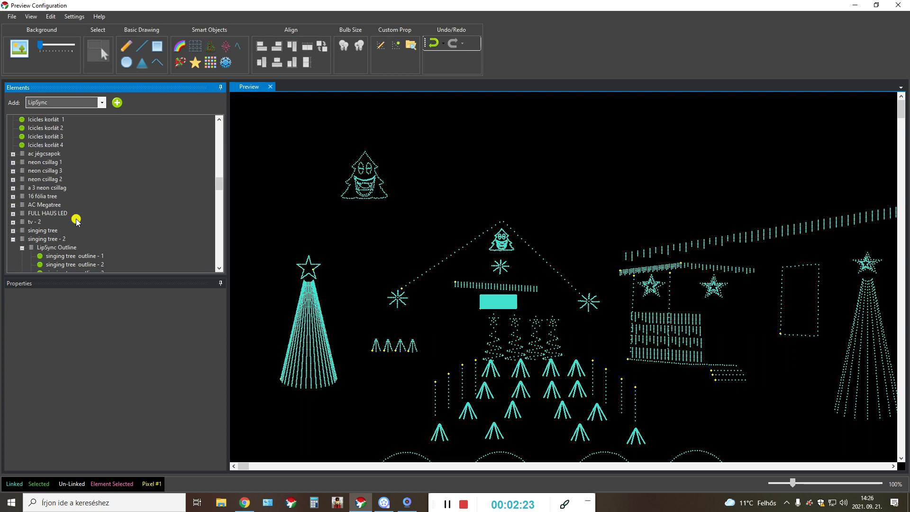
left_click(21, 247)
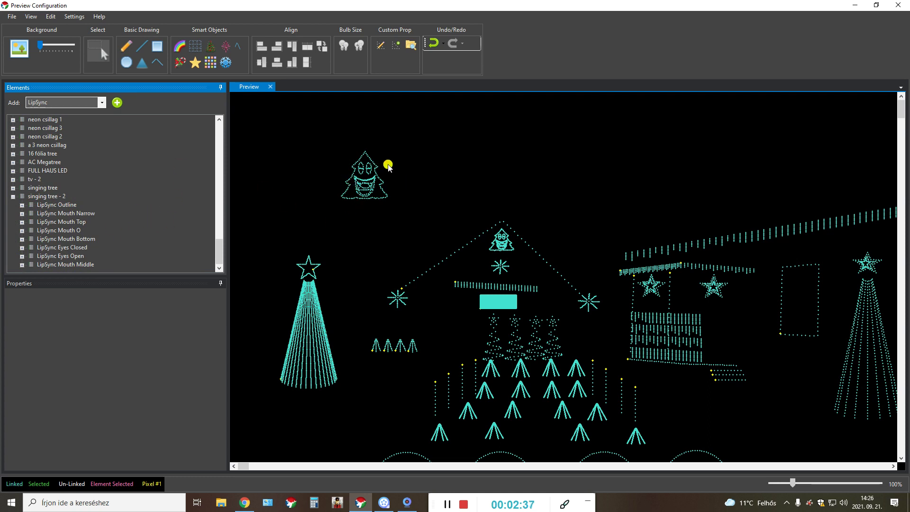
left_click(13, 197)
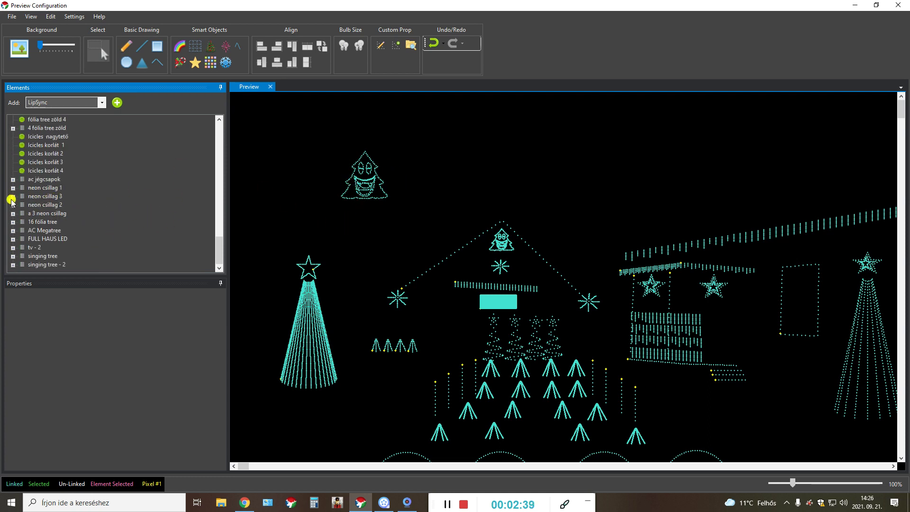
- Delete the singing tree - 2 group from the element tree
left_click(58, 265)
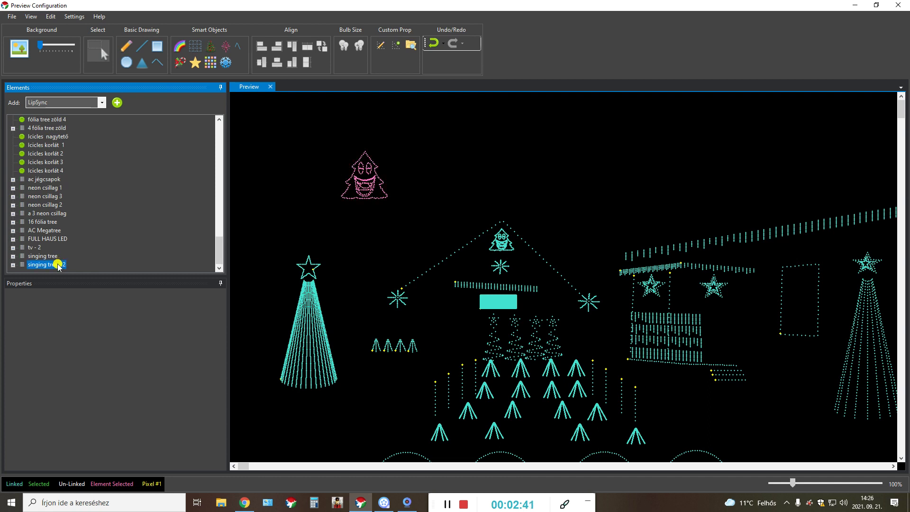
right_click(58, 266)
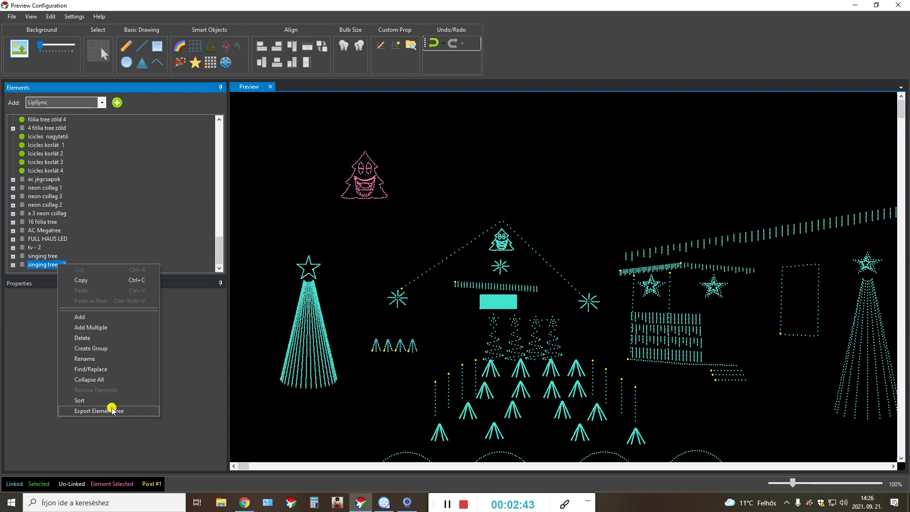
left_click(91, 338)
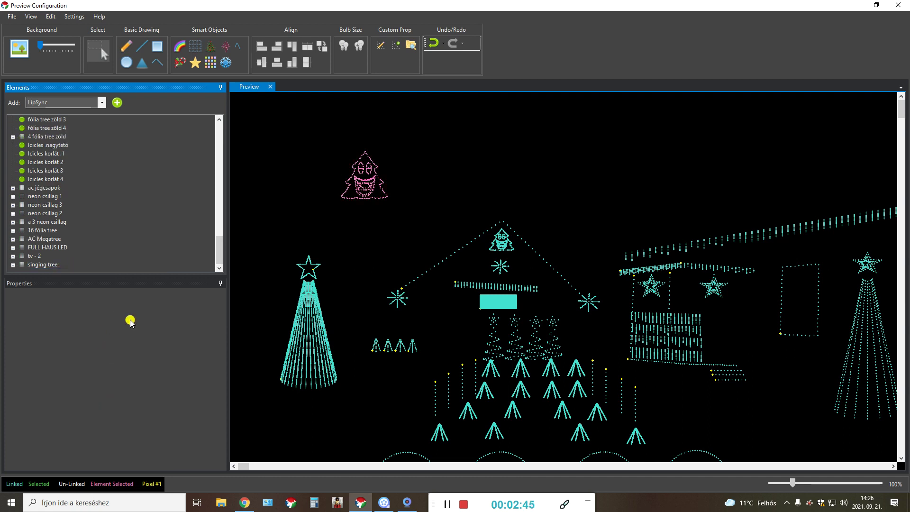
- Add a LipSync element named LipSync, without a dimming curve and with full RGB color handling in RGB order
left_click(117, 103)
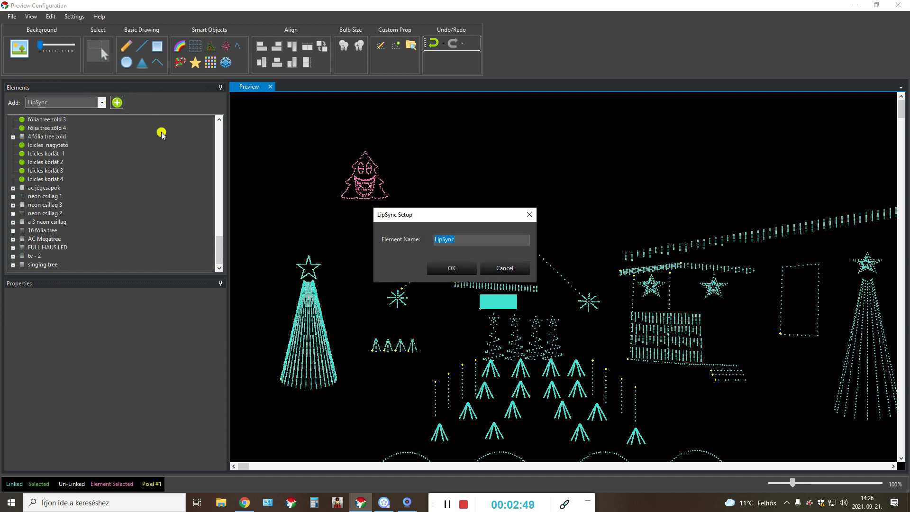
left_click(454, 267)
left_click(522, 271)
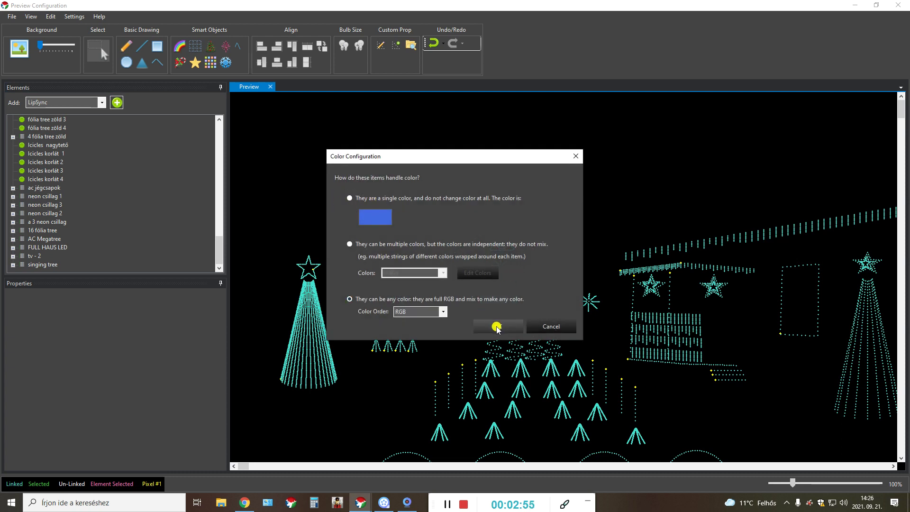
left_click(497, 327)
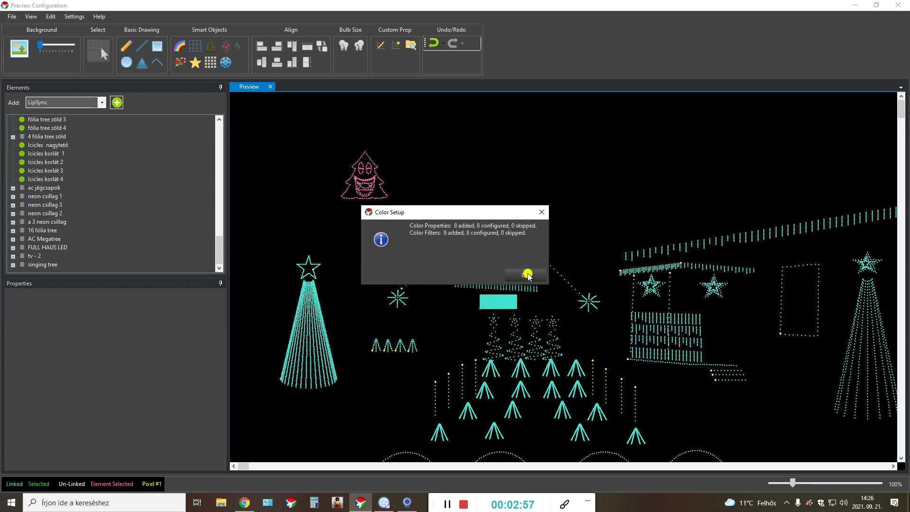
left_click(525, 277)
- Examine the linked elements of the singing tree - 2 prop alongside the members of the LipSync element group
left_click(13, 264)
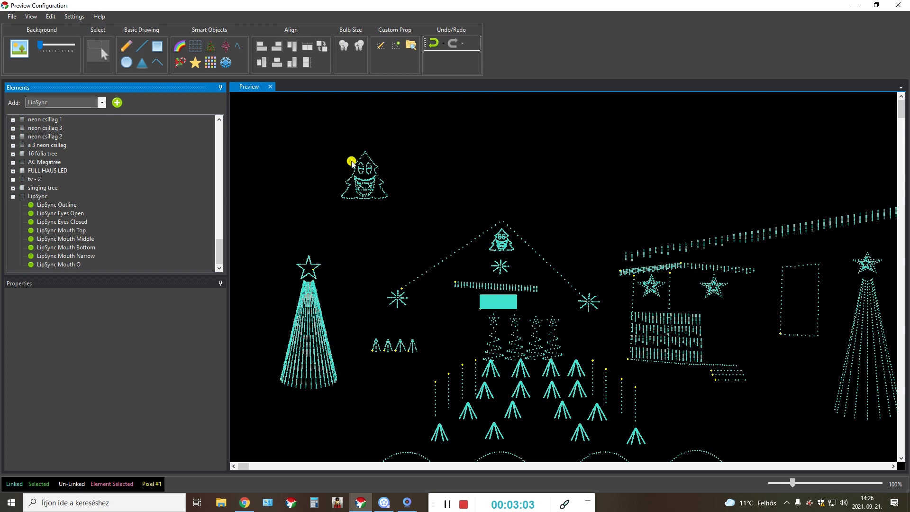
left_click(369, 184)
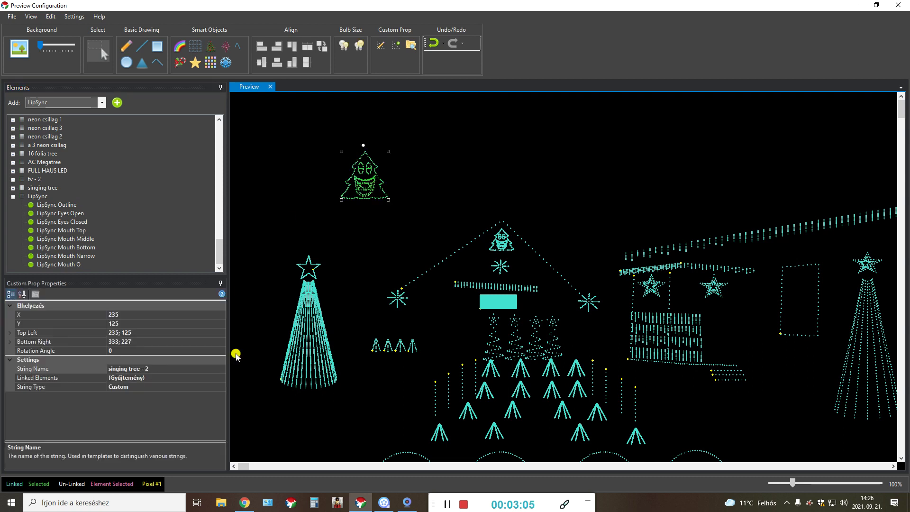
left_click(208, 377)
left_click(223, 379)
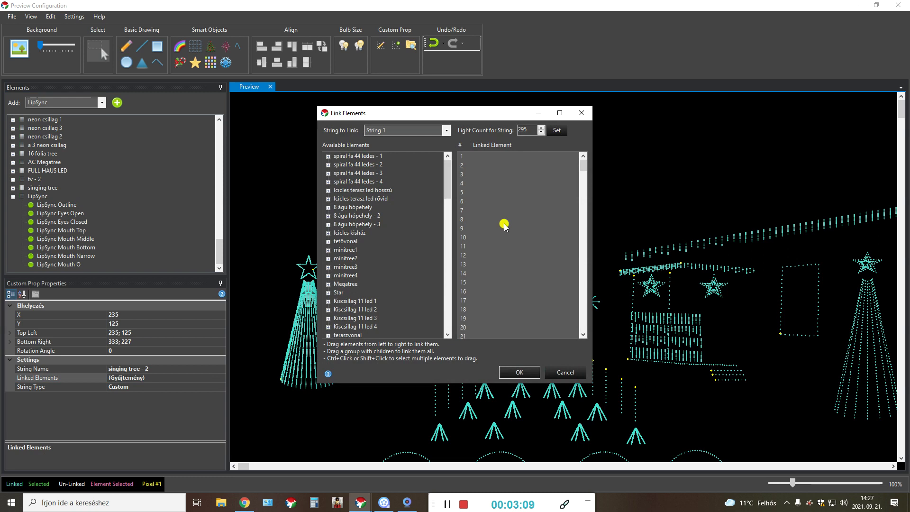
left_click_drag(448, 174, 448, 313)
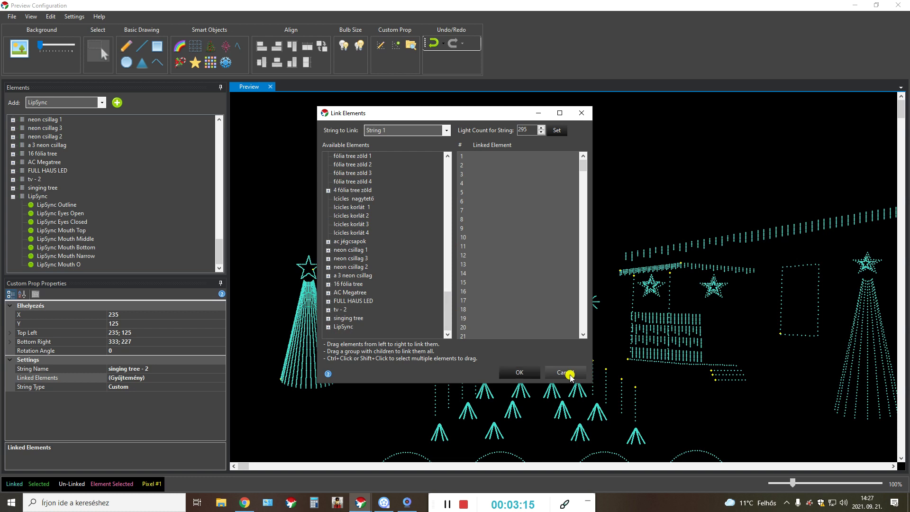
left_click(567, 373)
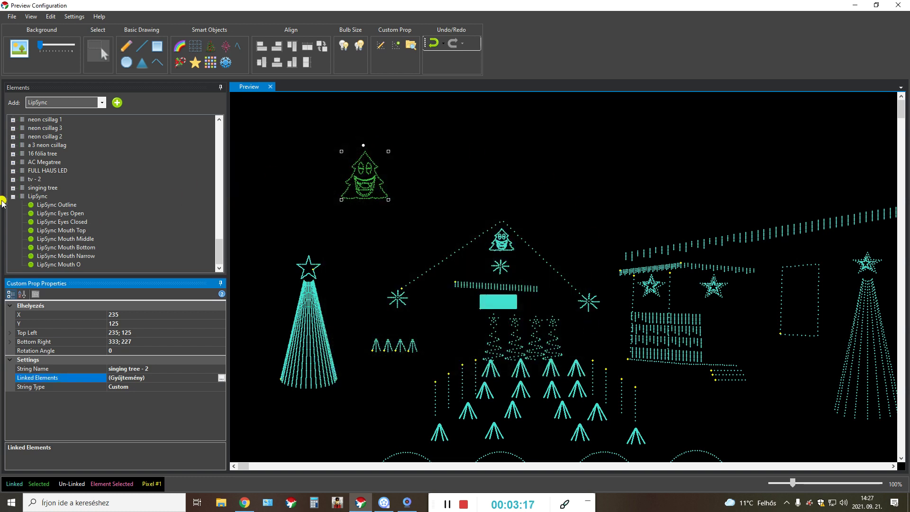
- Delete the singing tree - 2 prop from the preview
left_click(34, 198)
right_click(35, 197)
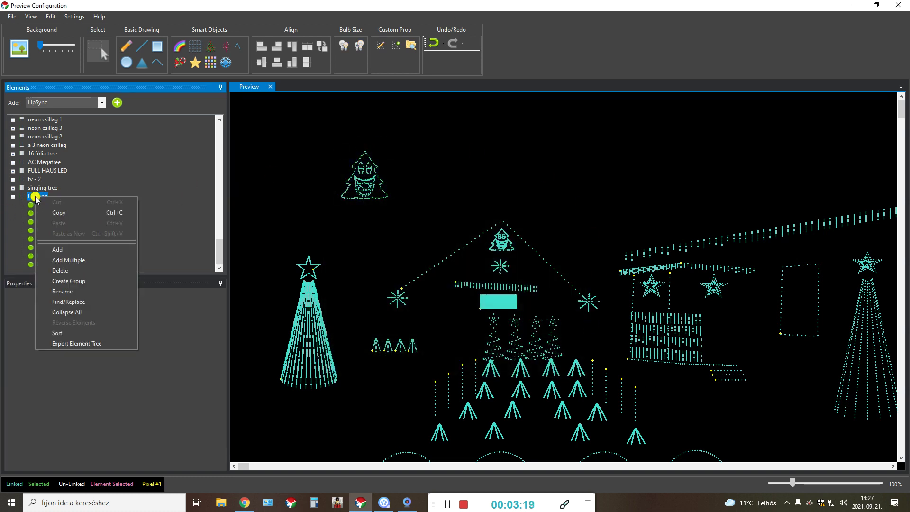
left_click(371, 177)
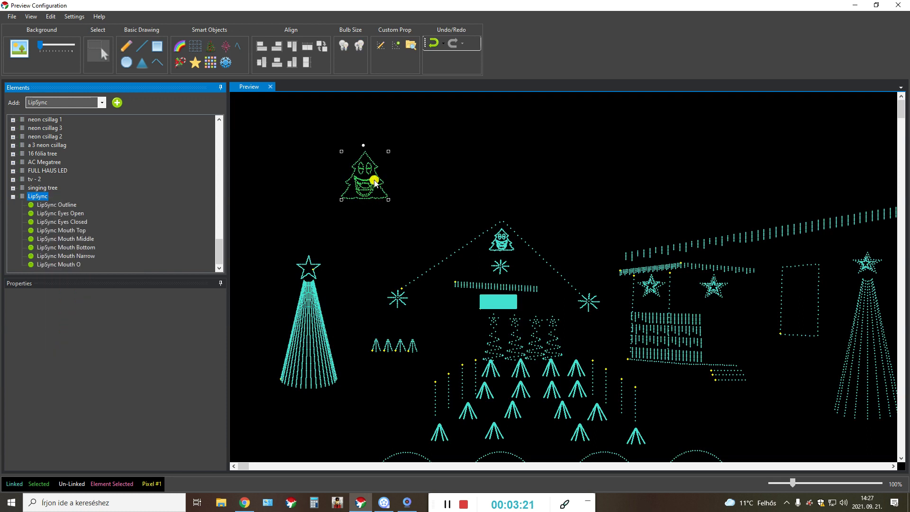
right_click(373, 177)
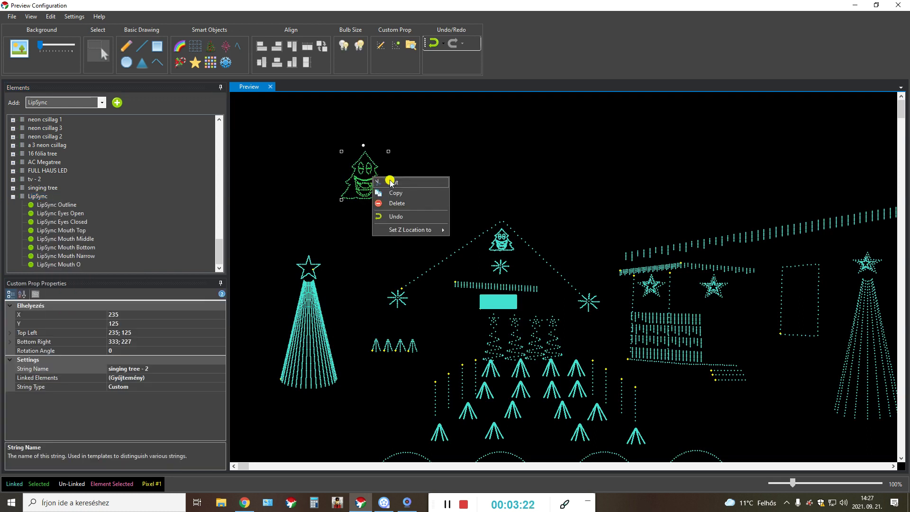
left_click(397, 204)
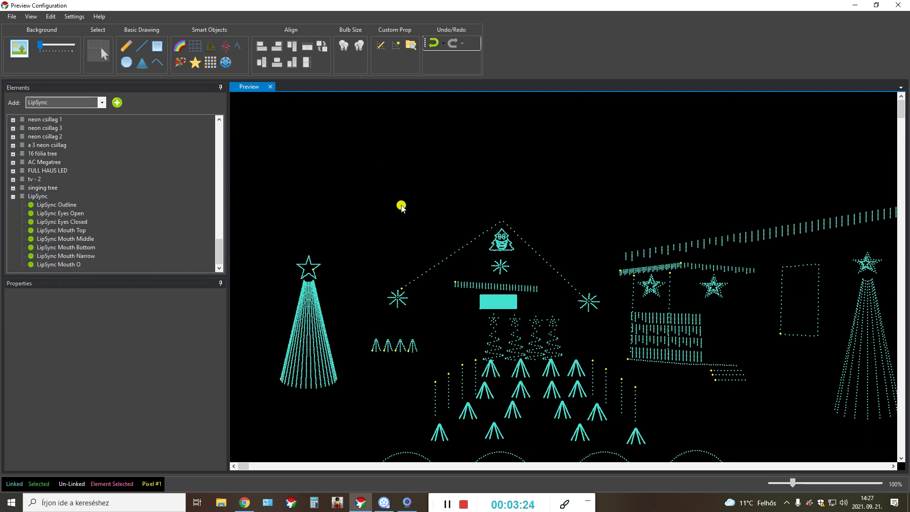
- Import the singing tree.prp prop into the preview again, complete its color setup and select the imported tree
left_click(394, 44)
left_click(267, 87)
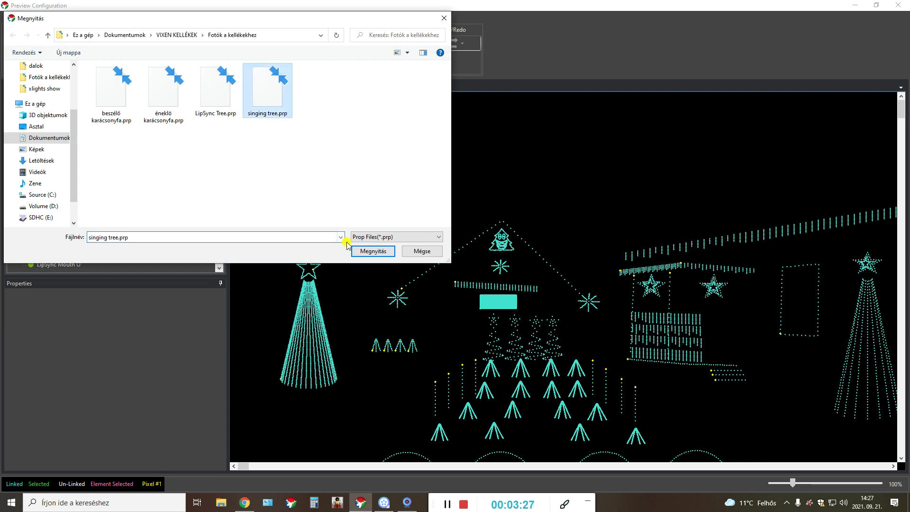
left_click(373, 250)
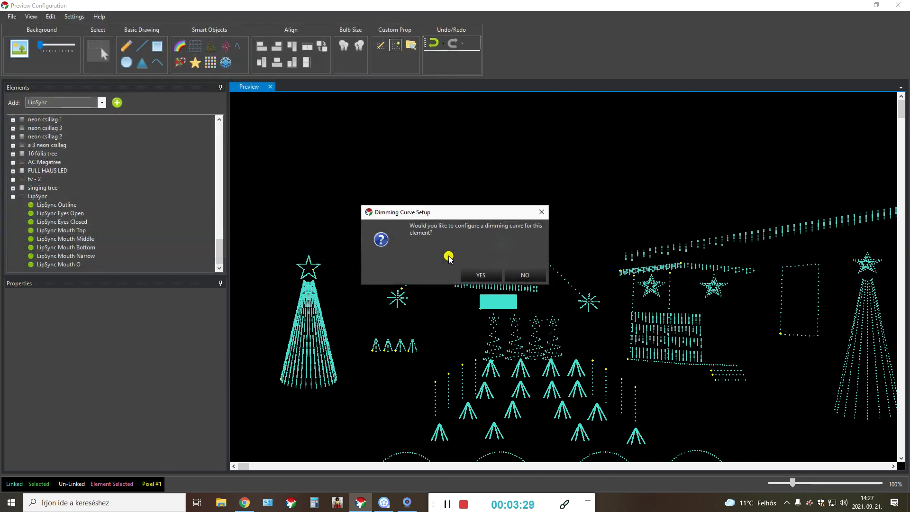
left_click(498, 326)
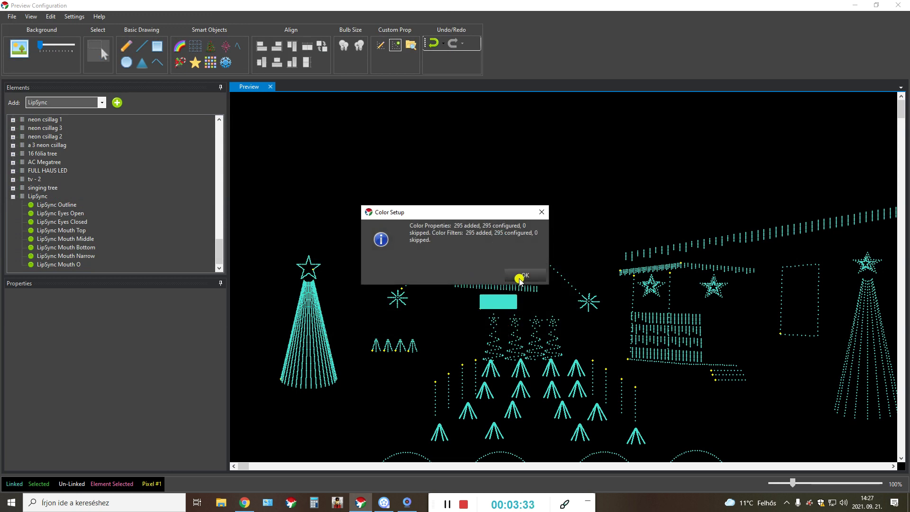
left_click(520, 278)
left_click(268, 128)
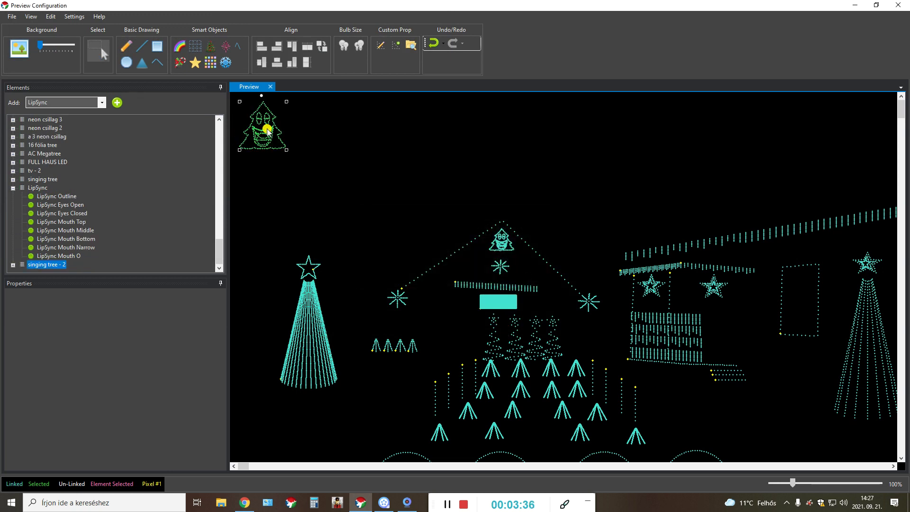
left_click(56, 265)
left_click(267, 132)
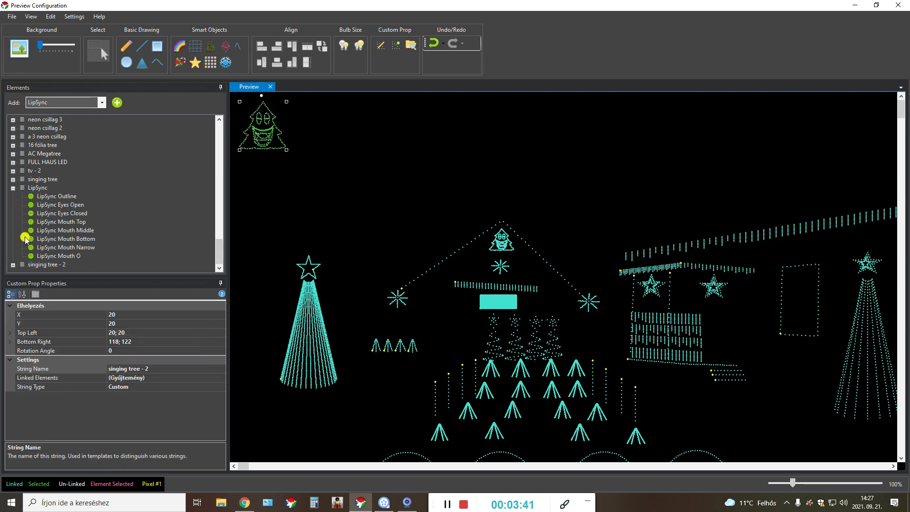
- Try to link the LipSync Outline element to the first three lights of the singing tree - 2 prop
left_click(218, 378)
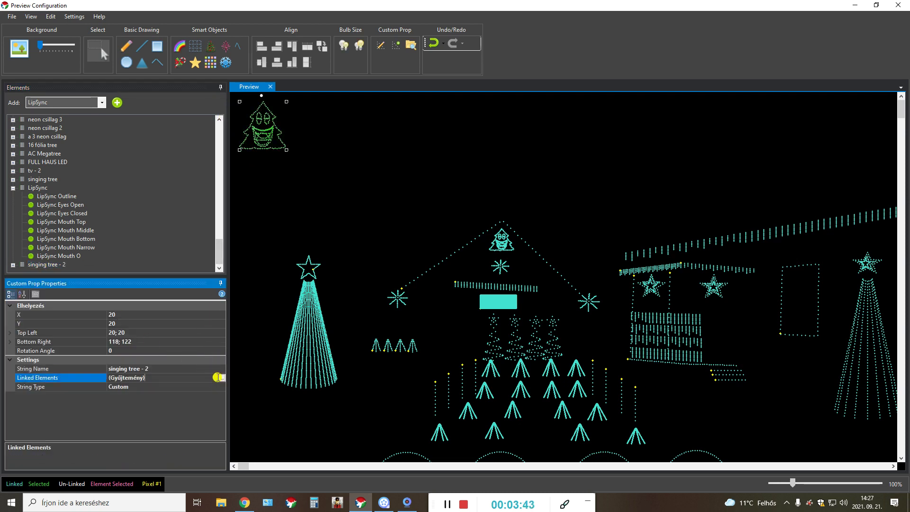
left_click(221, 378)
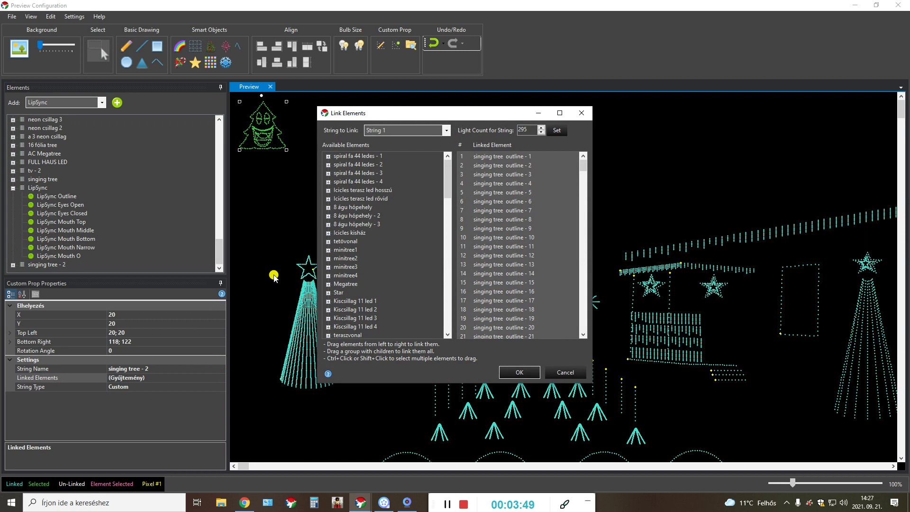
left_click_drag(448, 175, 465, 312)
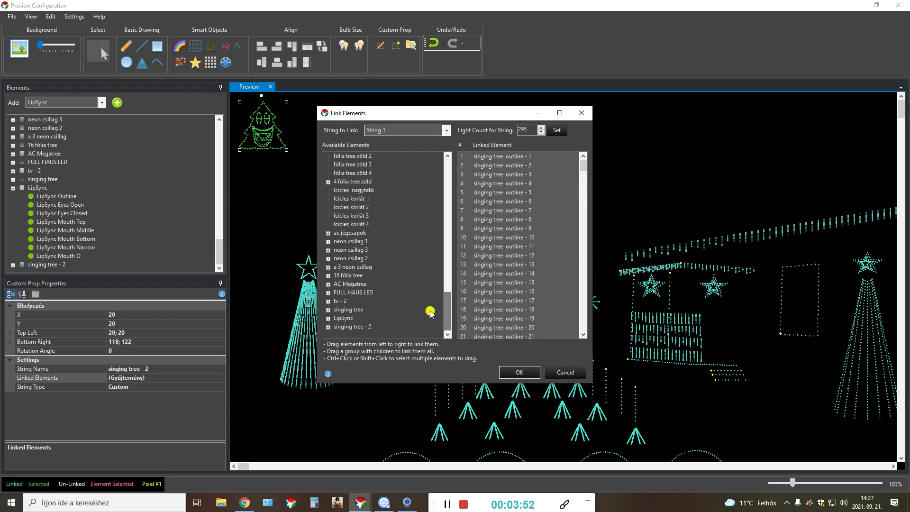
left_click(345, 319)
left_click(328, 319)
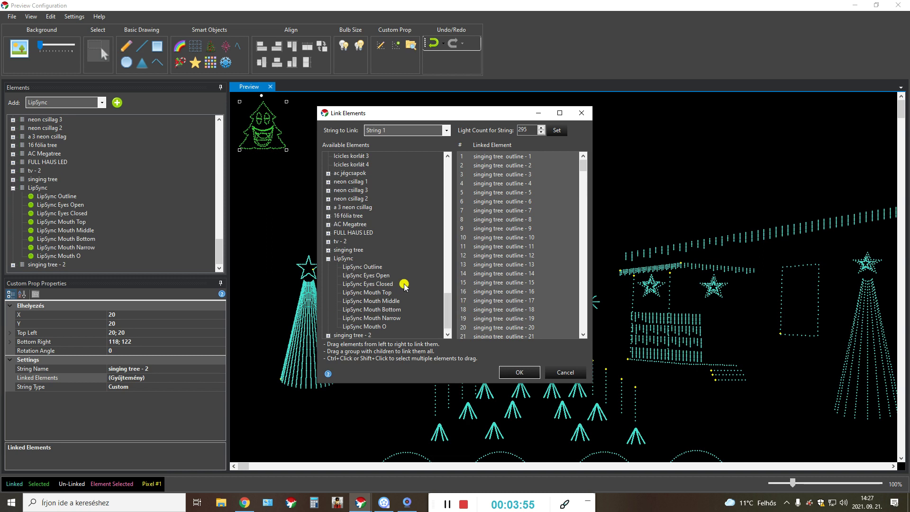
left_click_drag(382, 268, 498, 158)
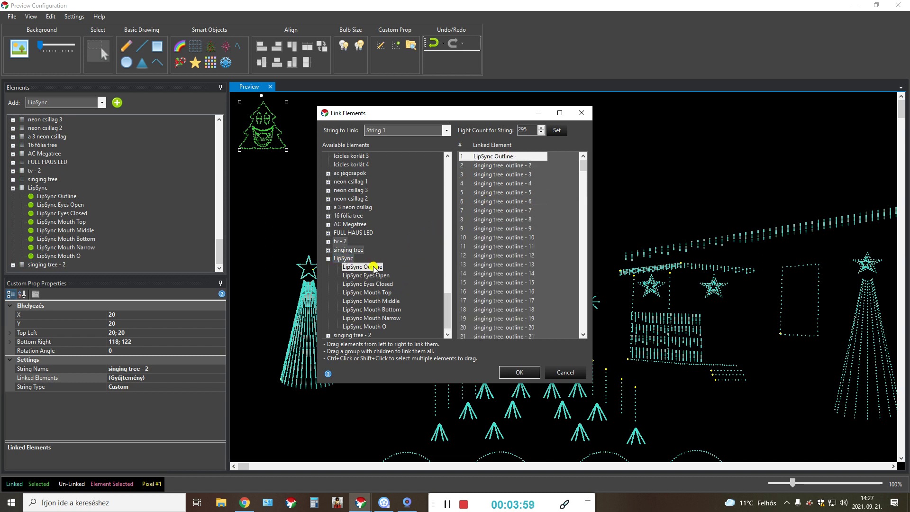
left_click_drag(452, 239, 498, 165)
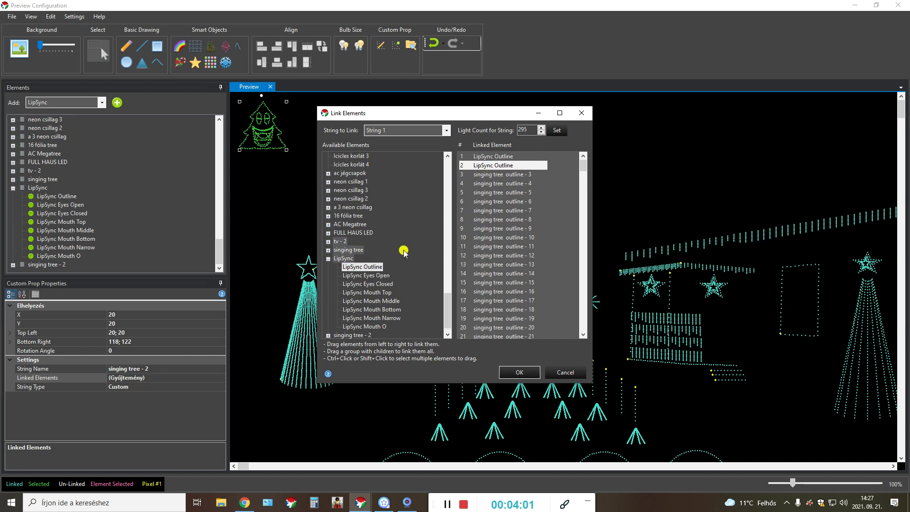
left_click_drag(381, 271, 517, 176)
- Examine the prop's remaining outline, AI and ETC light links, and discard the changes to its linked elements
scroll(531, 215, "down", 5)
scroll(526, 218, "down", 19)
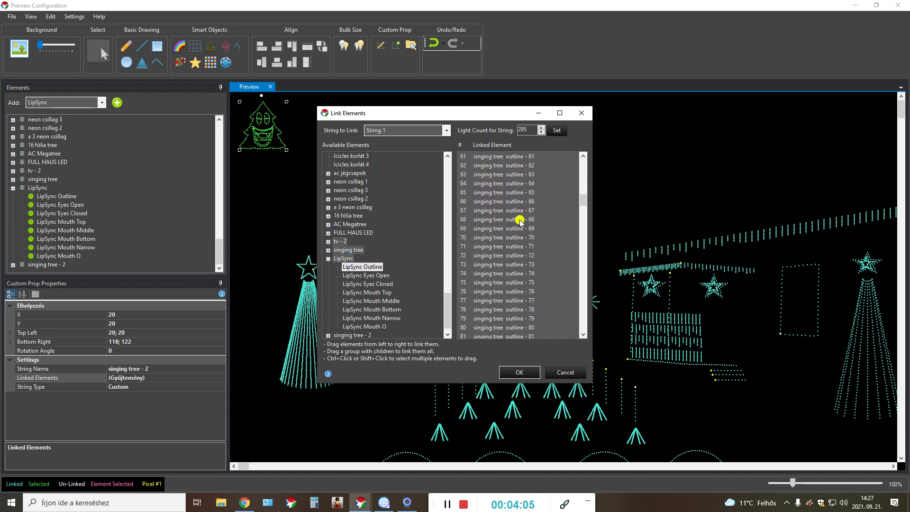
scroll(519, 223, "down", 8)
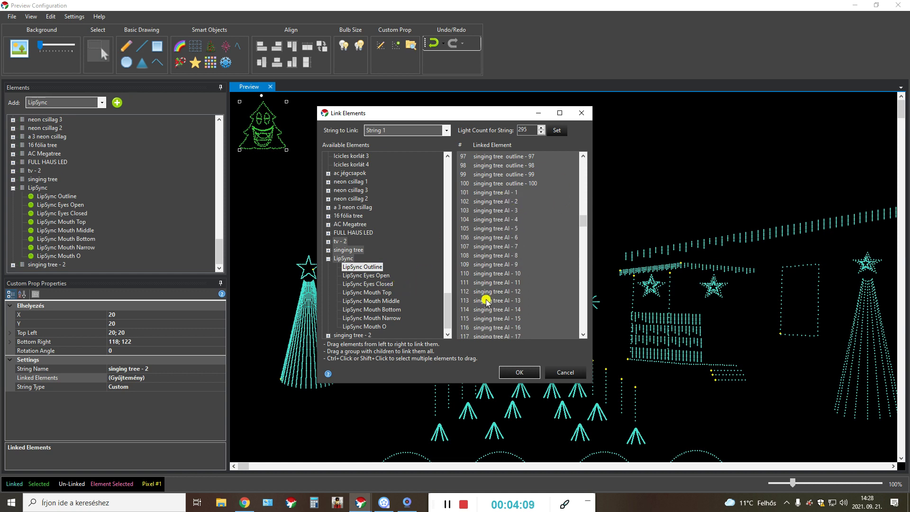
scroll(495, 271, "down", 16)
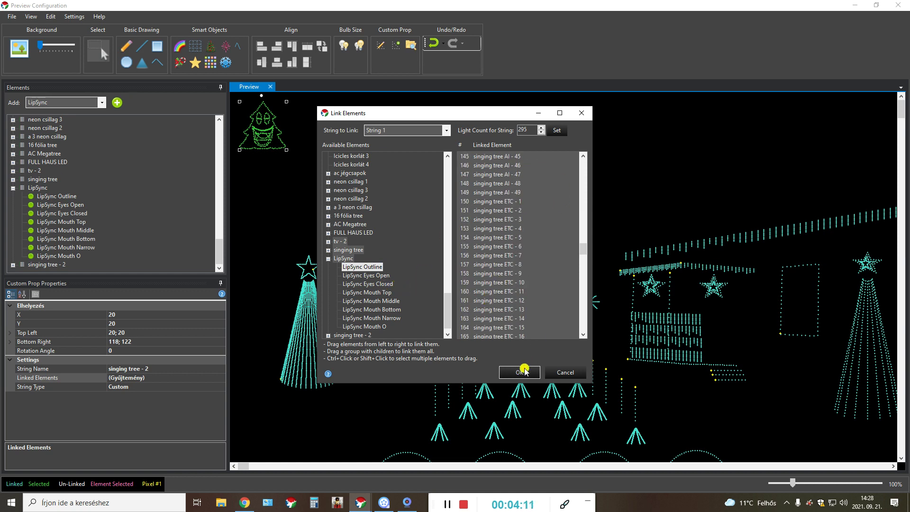
left_click(572, 371)
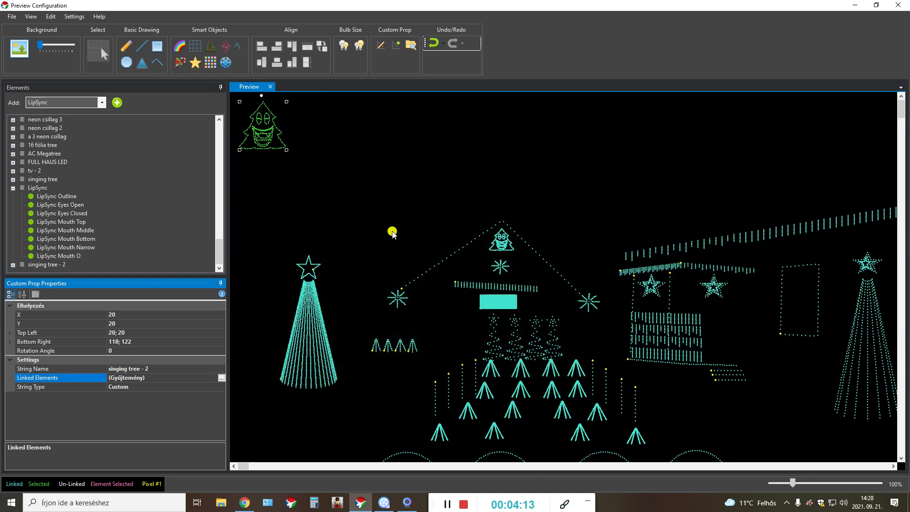
- Delete the singing tree - 2 prop from the preview, along with the singing tree - 2 and LipSync groups in the element tree
right_click(265, 136)
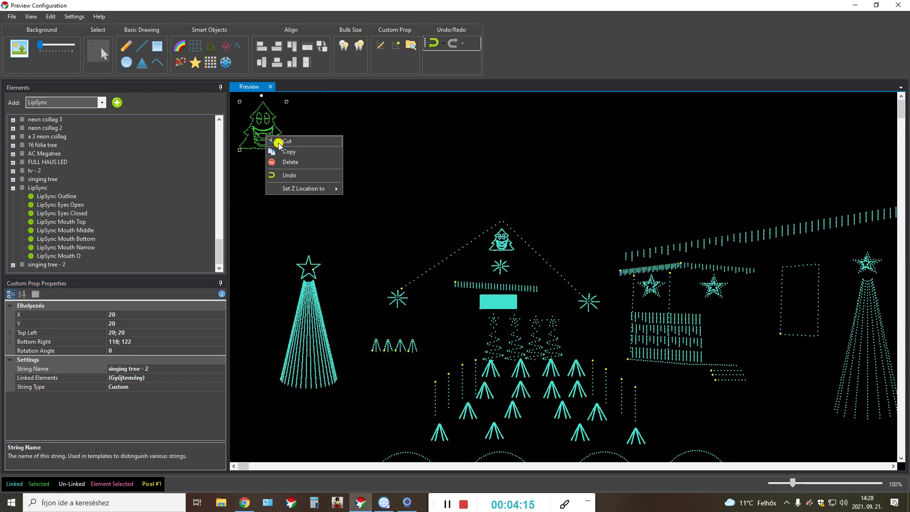
left_click(286, 161)
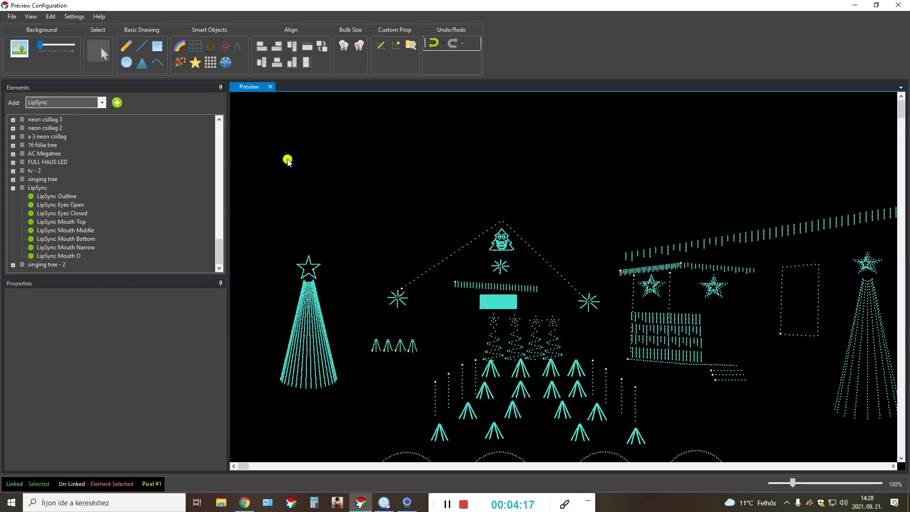
right_click(49, 267)
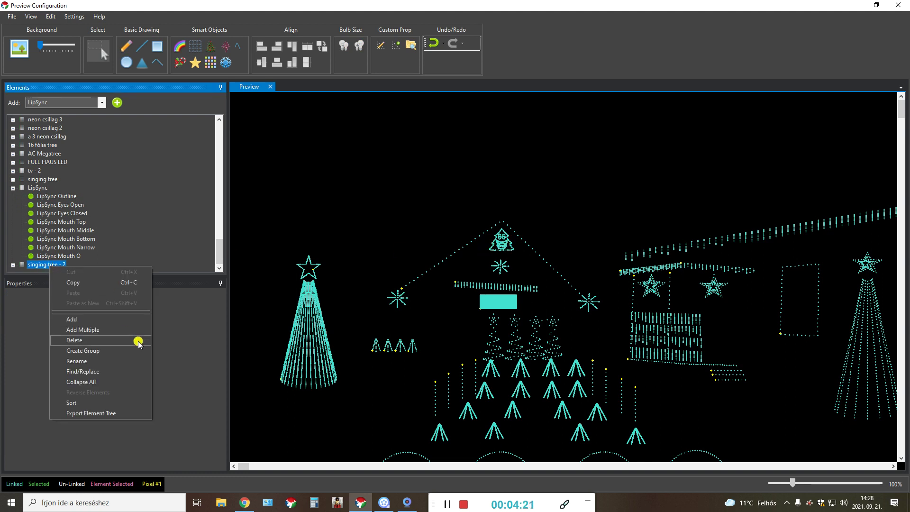
left_click(109, 340)
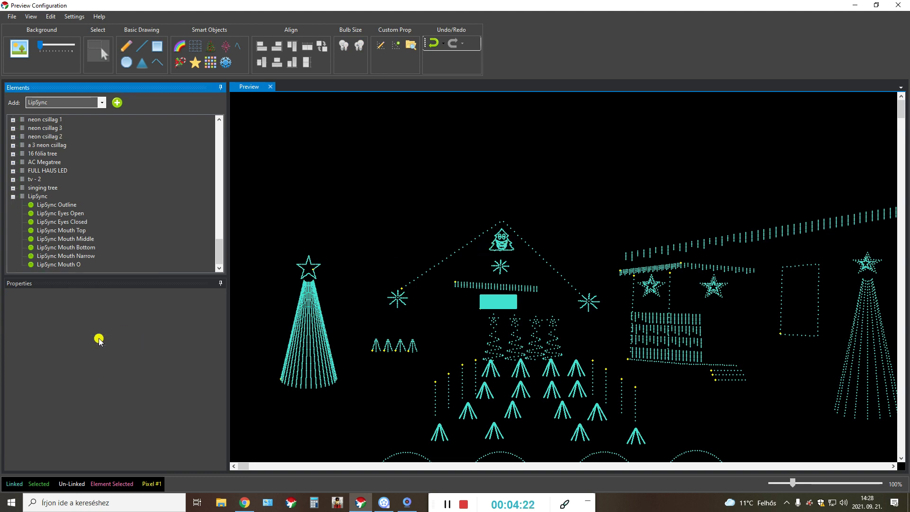
right_click(38, 196)
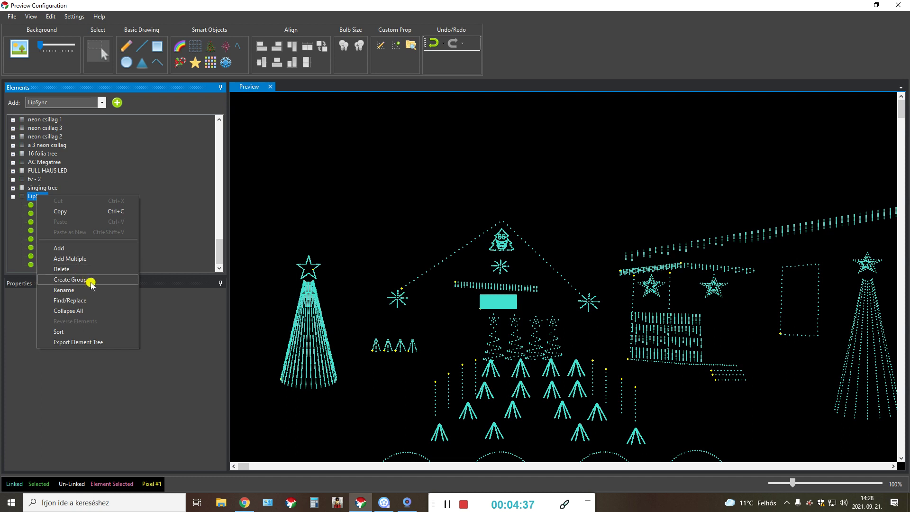
left_click(62, 269)
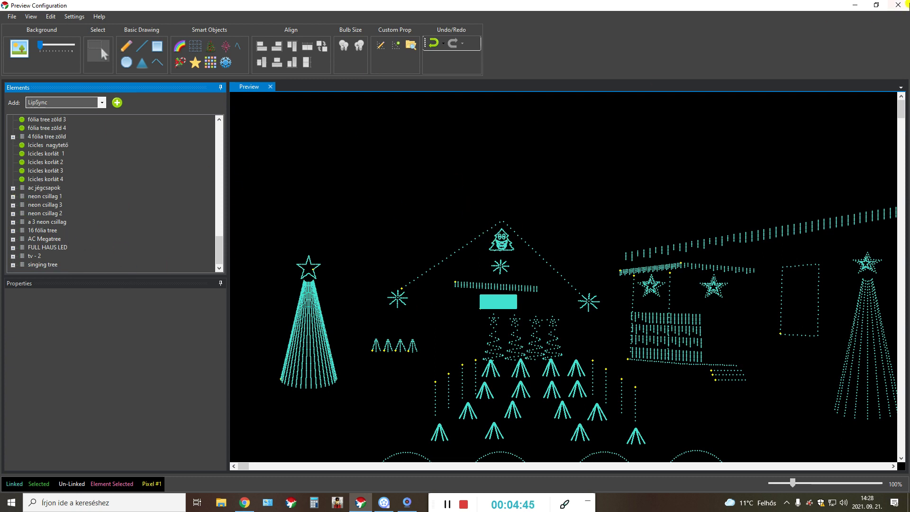
- Save the preview configuration and close the preview setup, keeping the changes
left_click(11, 16)
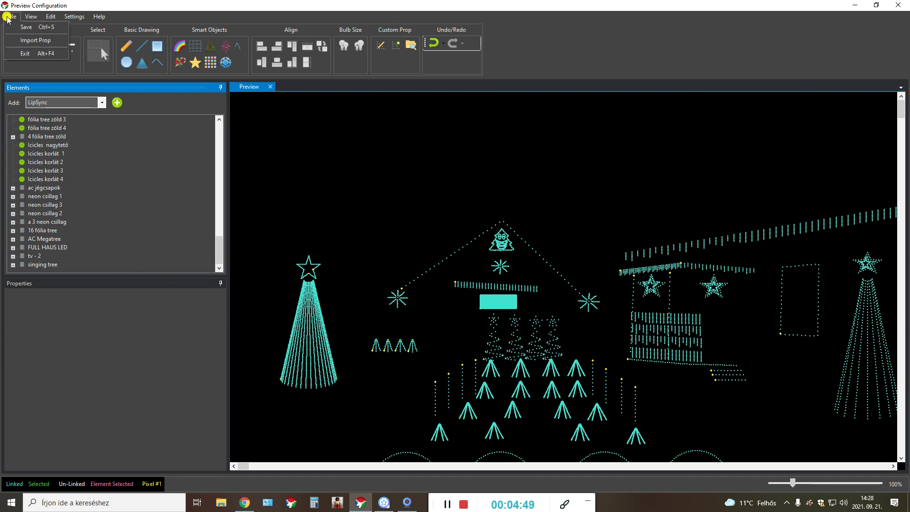
left_click(24, 28)
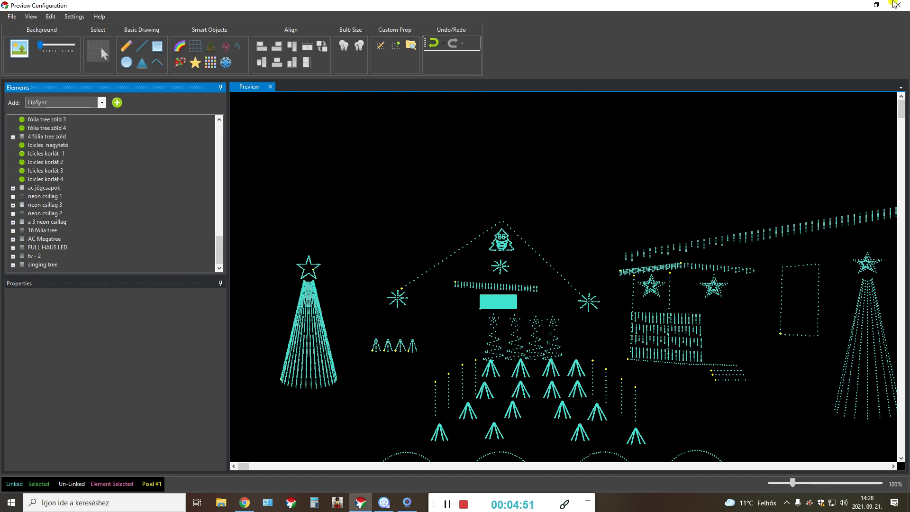
left_click(897, 5)
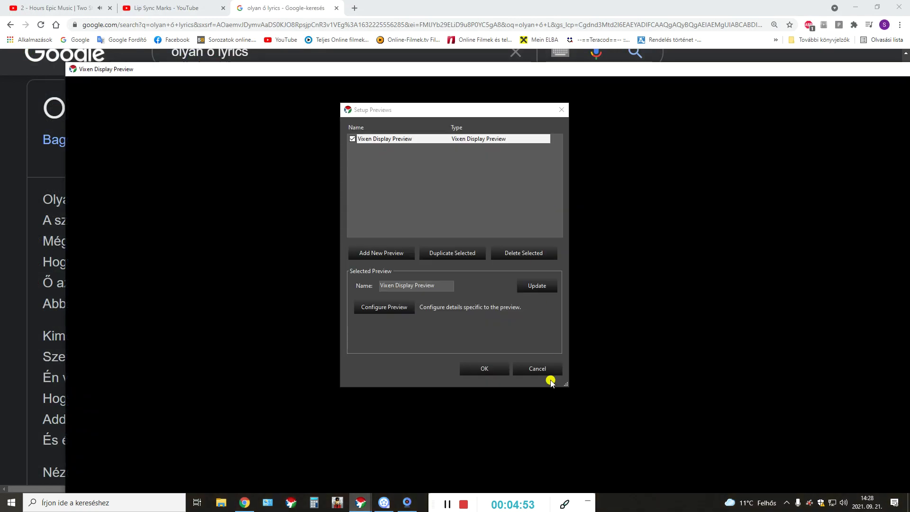
left_click(496, 369)
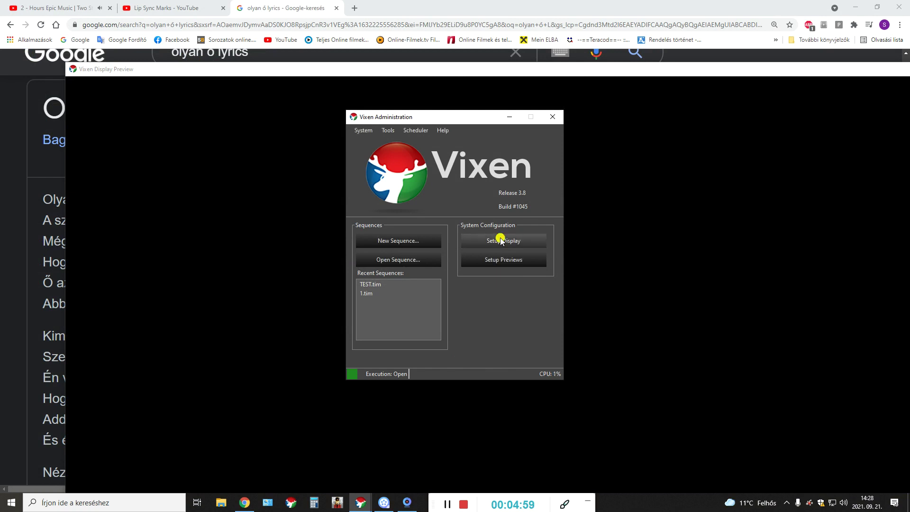
- Open the display setup and expand the singing tree group at the end of the element list
left_click(501, 240)
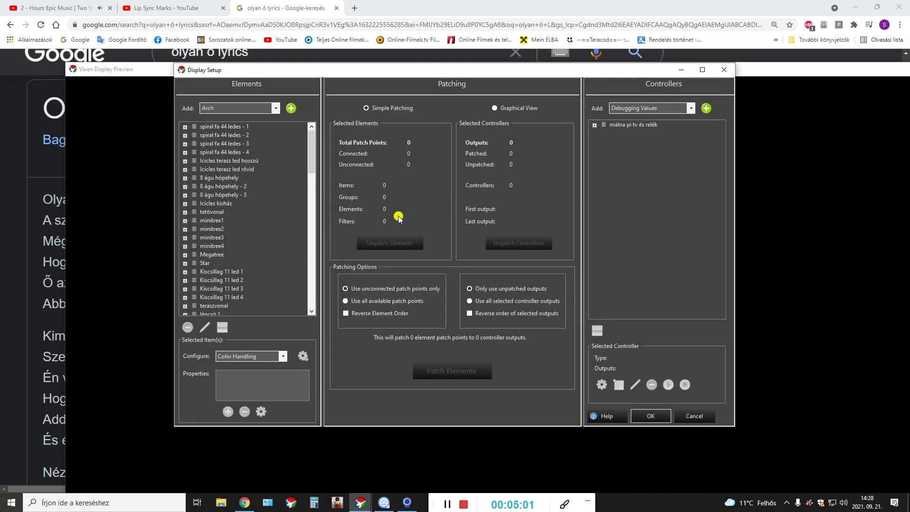
left_click_drag(308, 149, 313, 292)
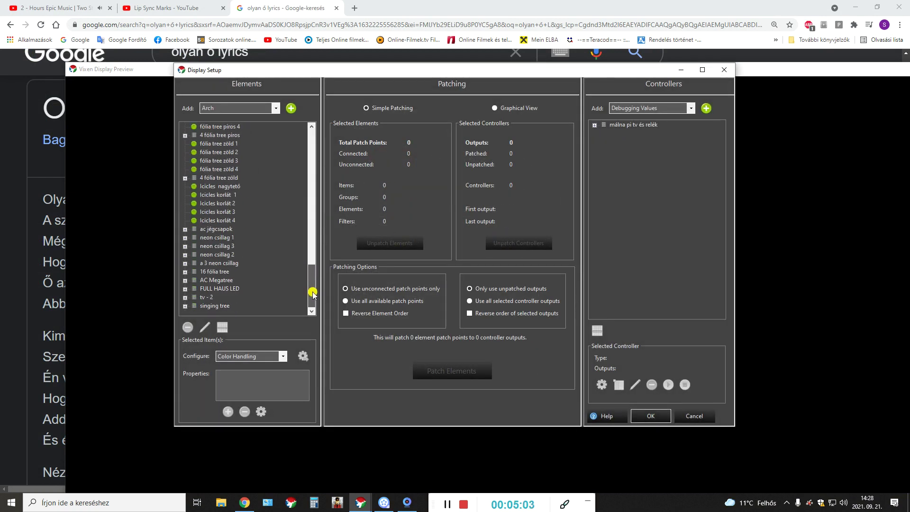
left_click(217, 306)
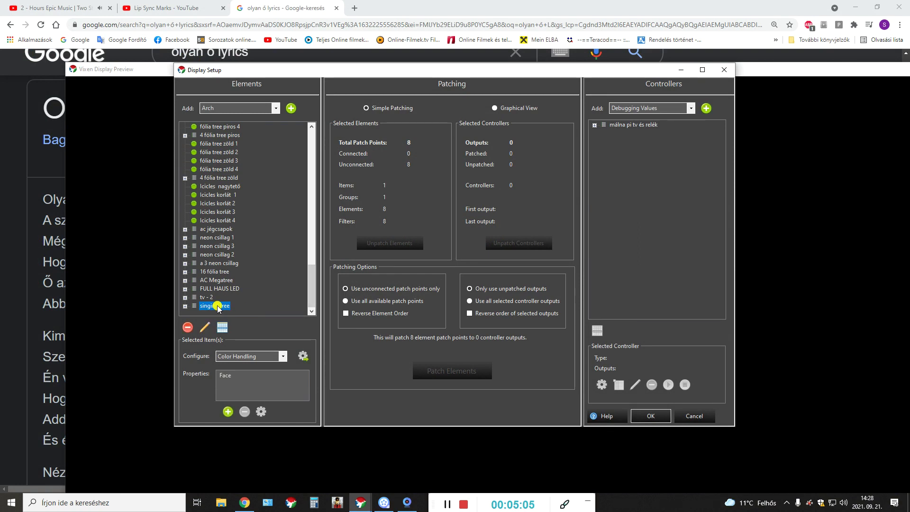
left_click(185, 307)
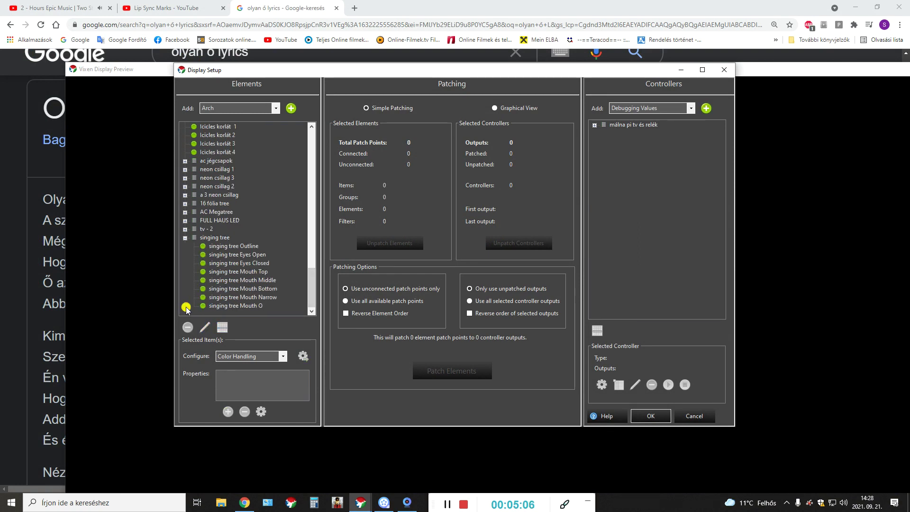
- Review the mouth and outlines/eyes face mapping of the singing tree Outline element
left_click(234, 246)
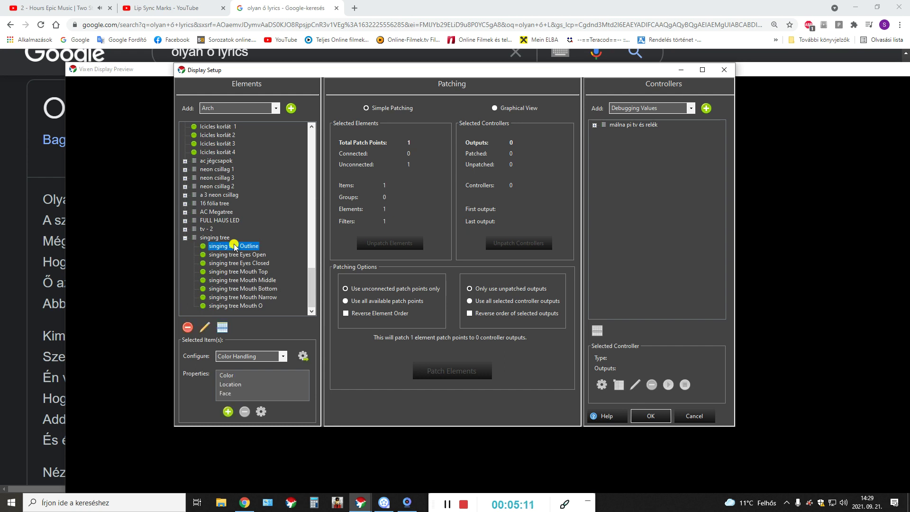
left_click(283, 356)
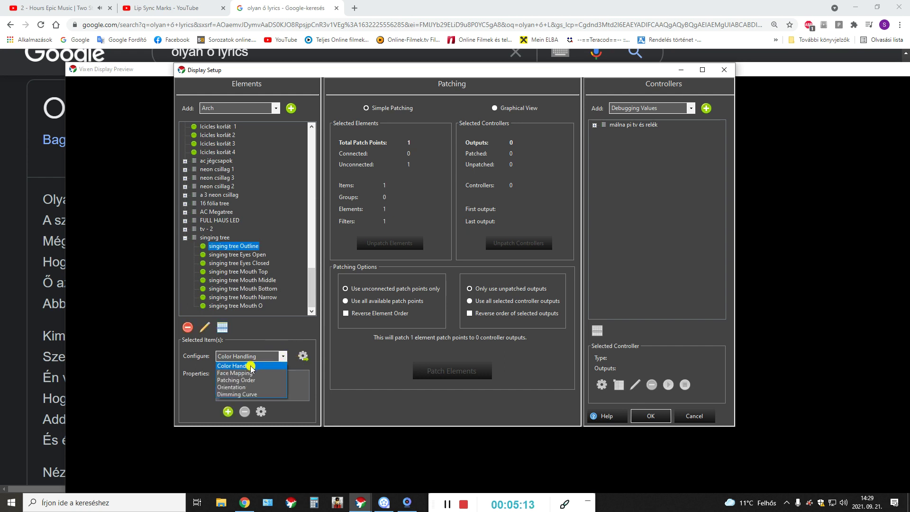
left_click(245, 373)
left_click(302, 356)
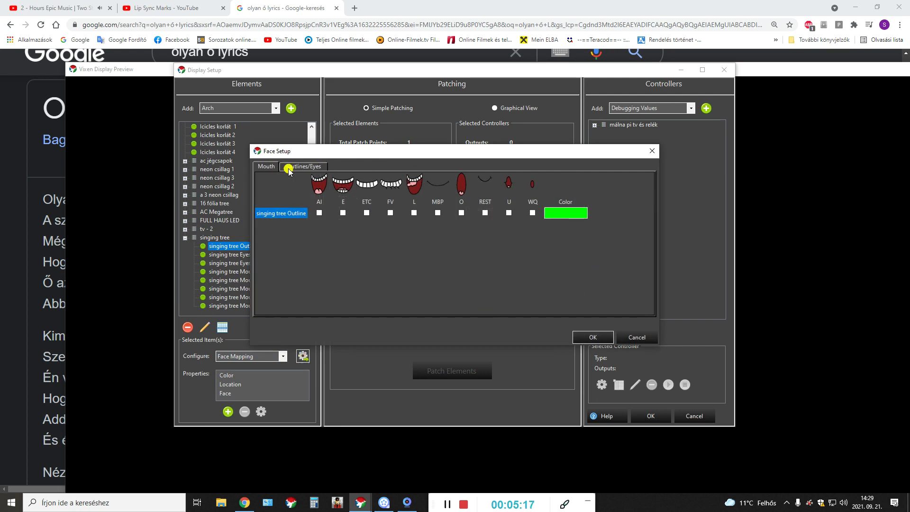
left_click(288, 167)
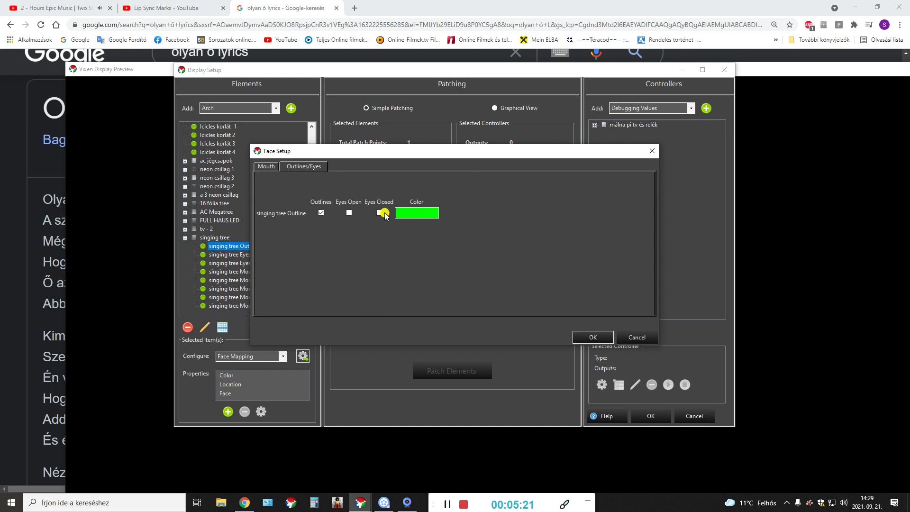
left_click(266, 167)
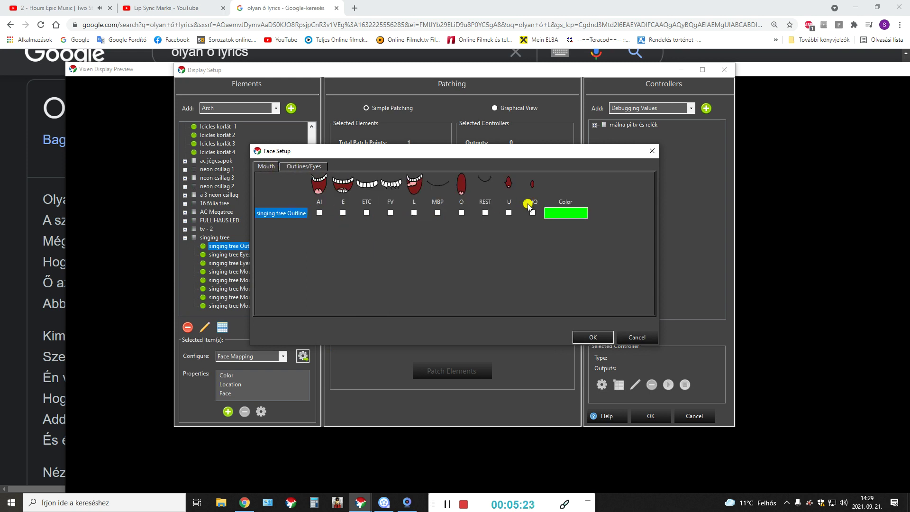
left_click(592, 336)
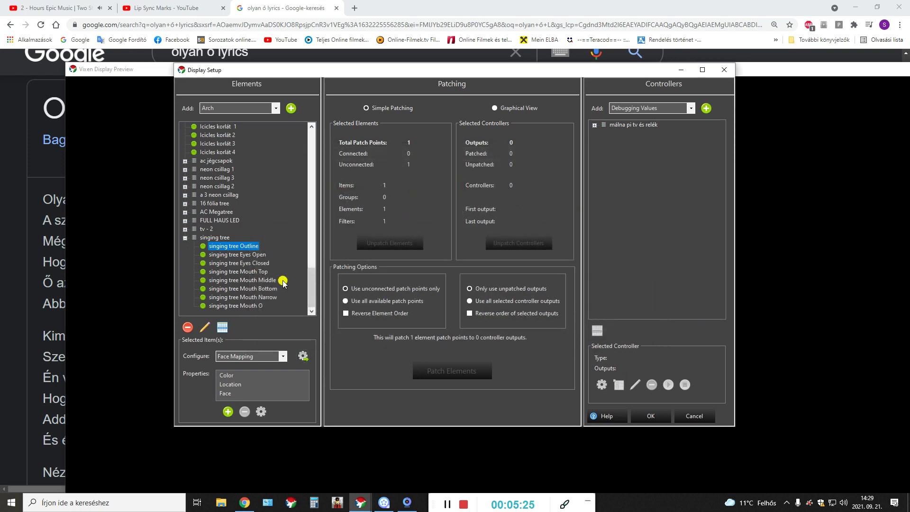
- Review the mouth and outlines/eyes face mapping of the singing tree Mouth O element
left_click(254, 306)
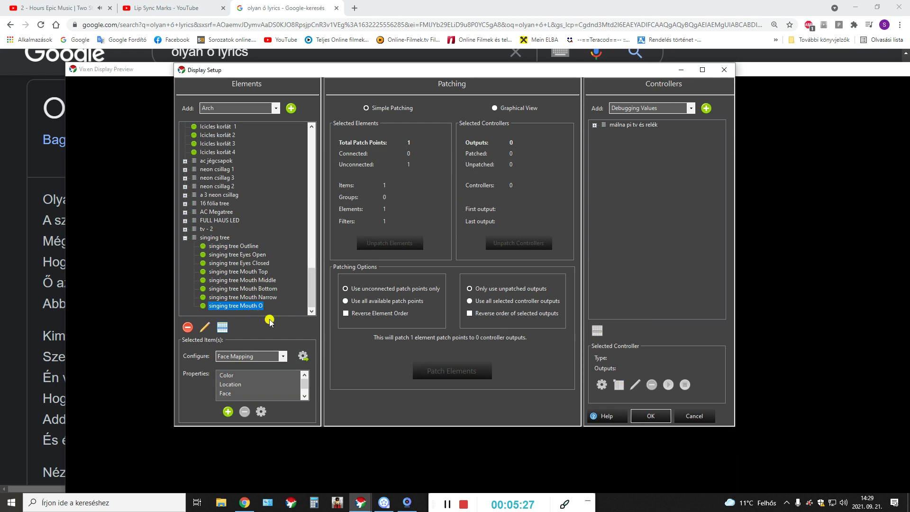
left_click(303, 356)
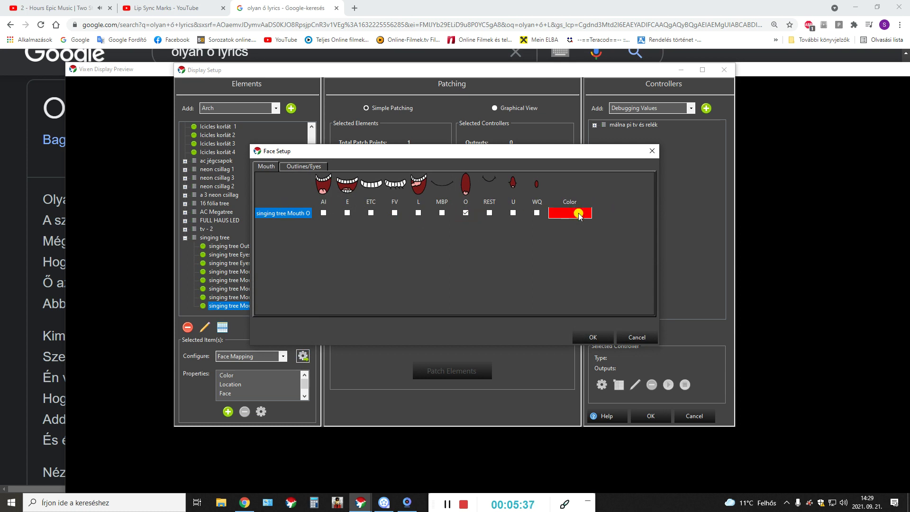
left_click(304, 164)
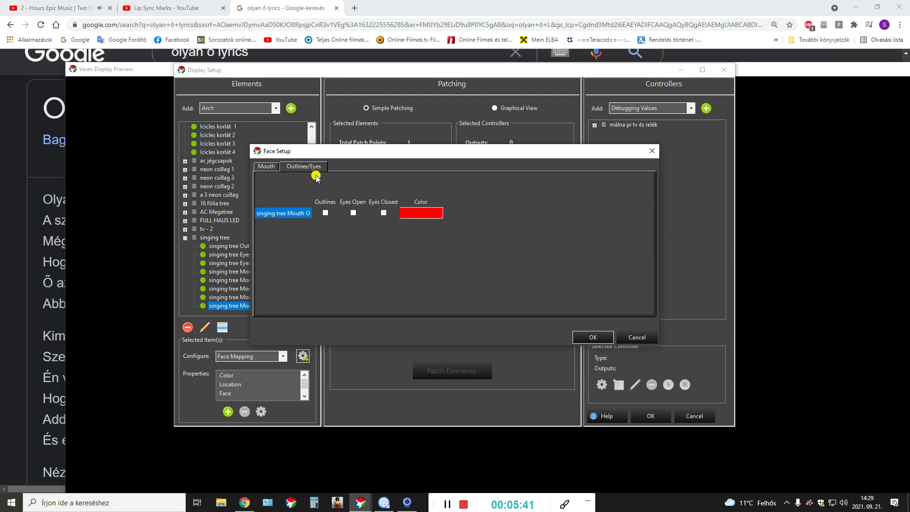
left_click(593, 337)
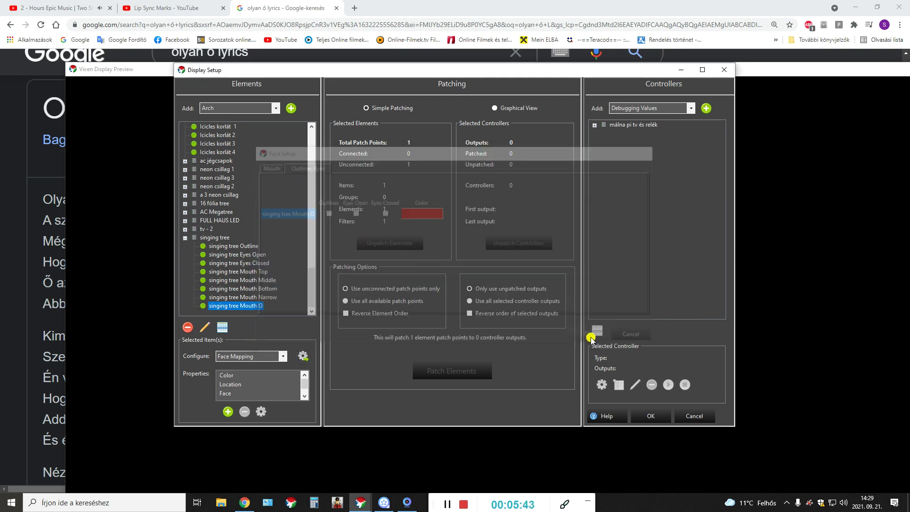
- Review the face mapping of the singing tree Mouth Bottom element and close the display setup with its settings accepted
left_click(243, 288)
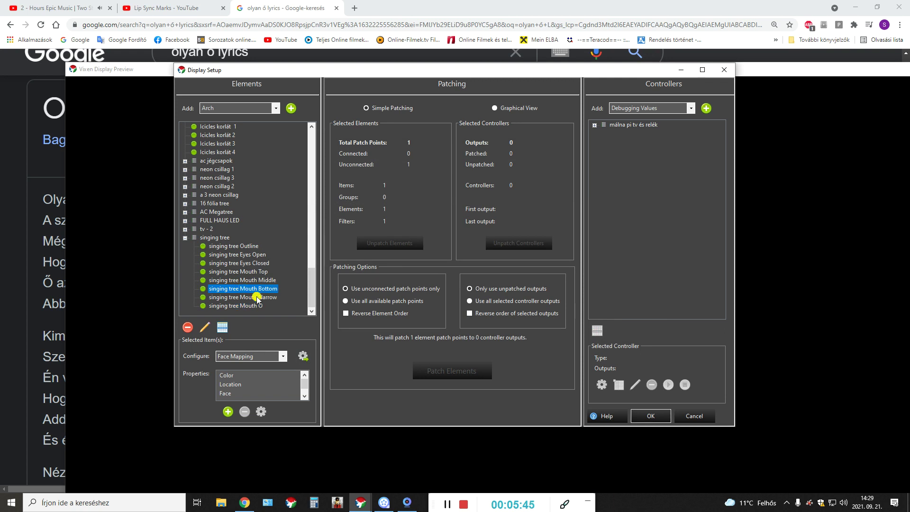
left_click(303, 355)
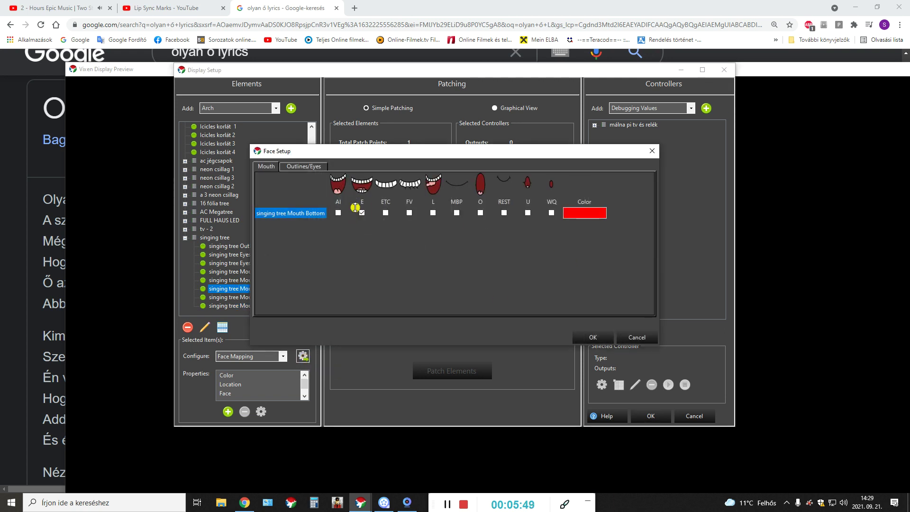
left_click(308, 167)
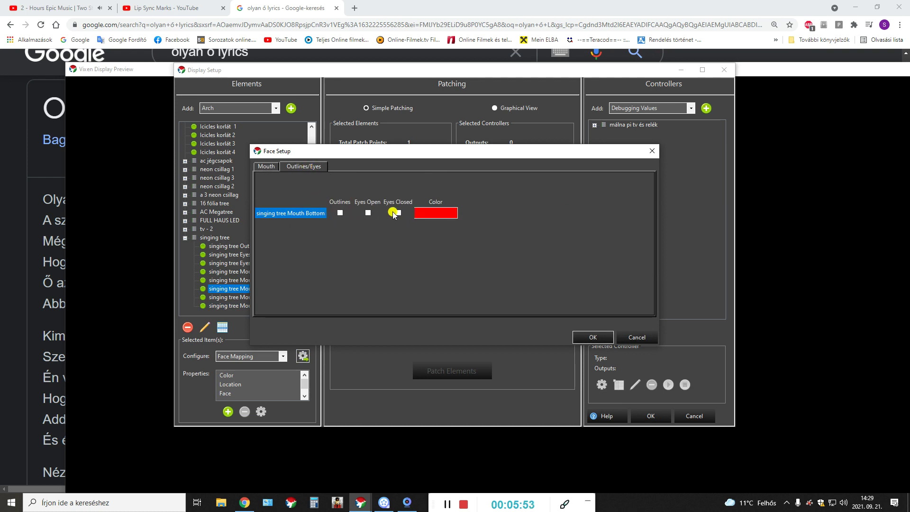
left_click(582, 337)
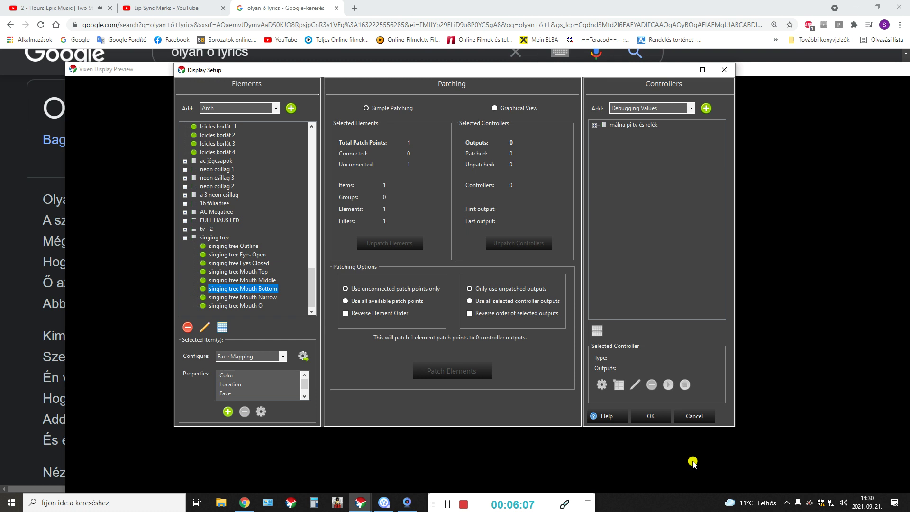
left_click(648, 417)
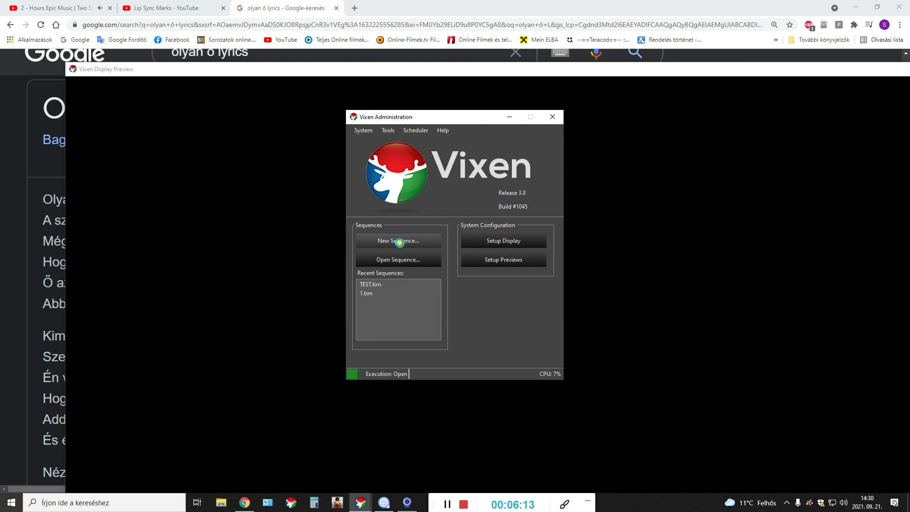
- Create a new sequence and associate the Olyan Ő (Official Video) audio from the dalok folder, replacing the existing media file
left_click(399, 243)
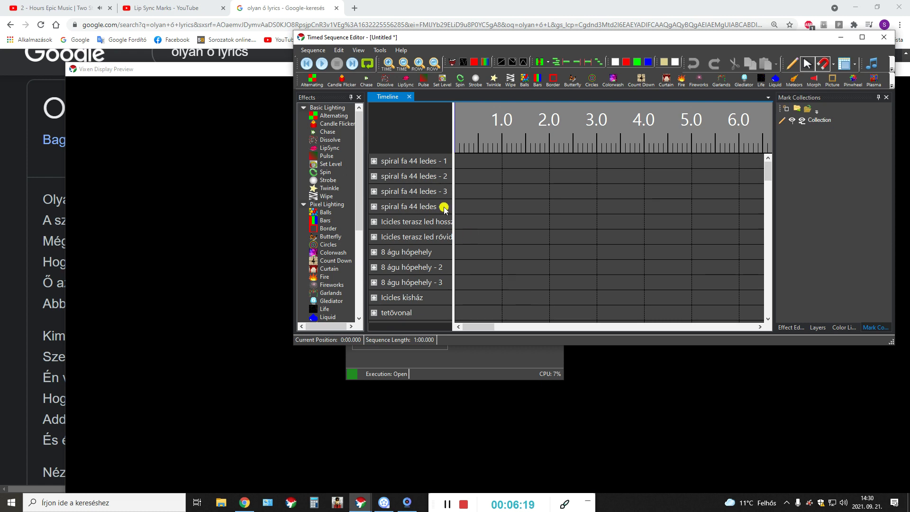
left_click(378, 52)
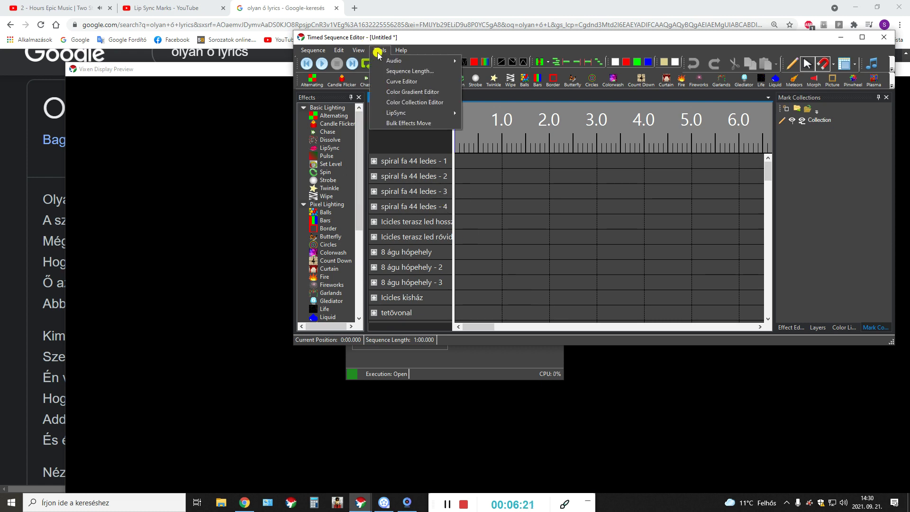
left_click(382, 53)
left_click(385, 52)
left_click(388, 52)
left_click(391, 52)
left_click(492, 64)
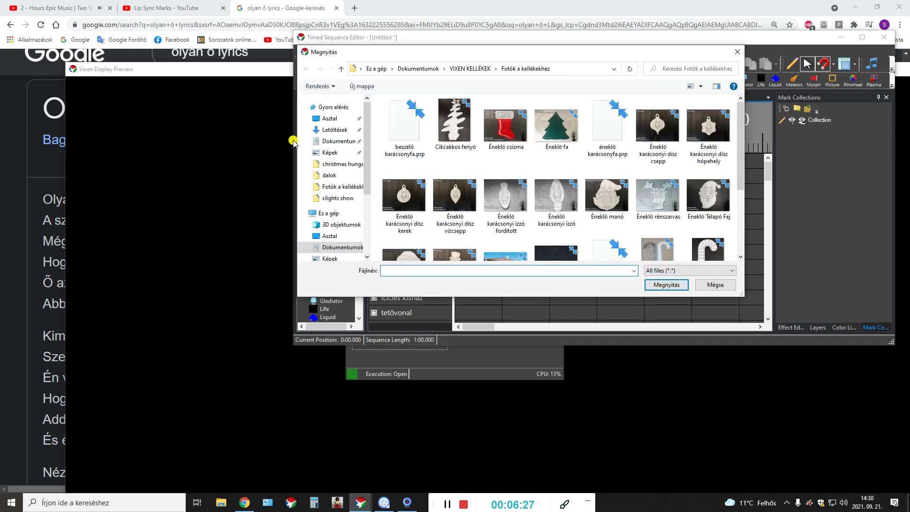
left_click(329, 174)
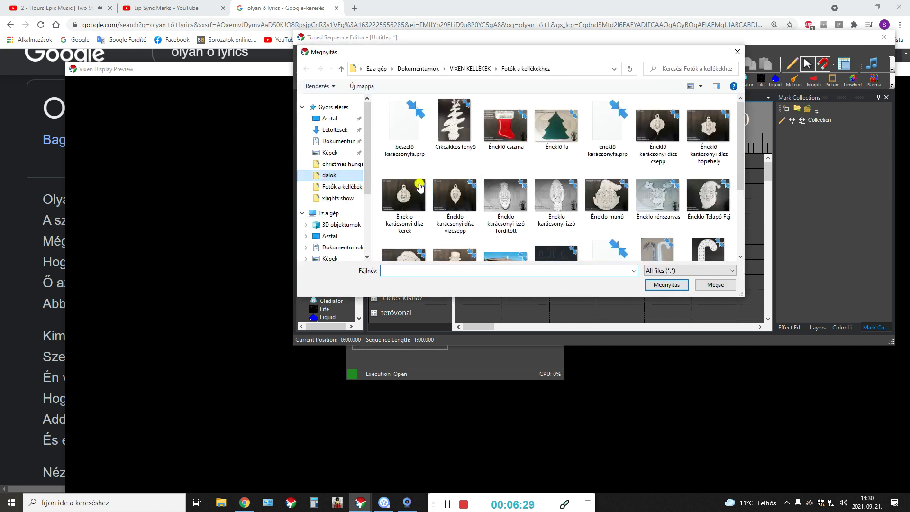
scroll(449, 183, "down", 2)
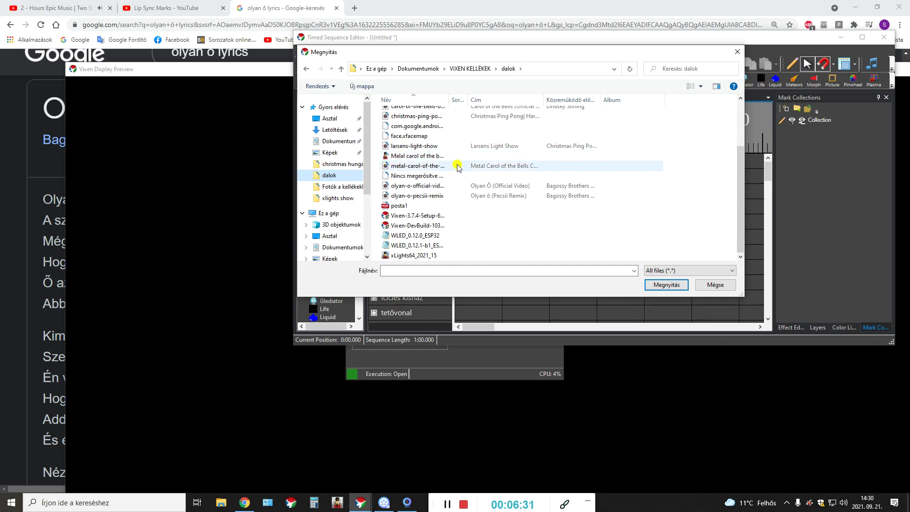
left_click(419, 189)
left_click(666, 286)
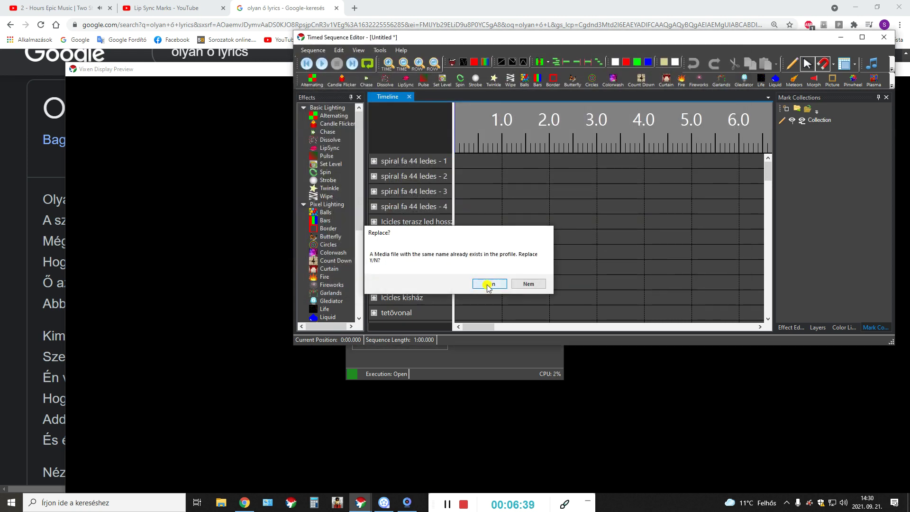
left_click(487, 284)
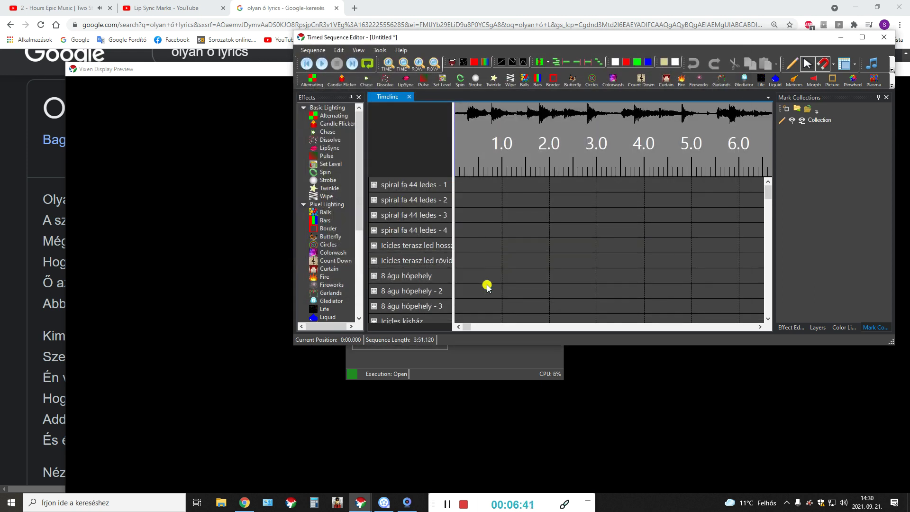
- Maximize the sequence editor and bring the singing tree row at the end of the timeline's element list into view
left_click(862, 37)
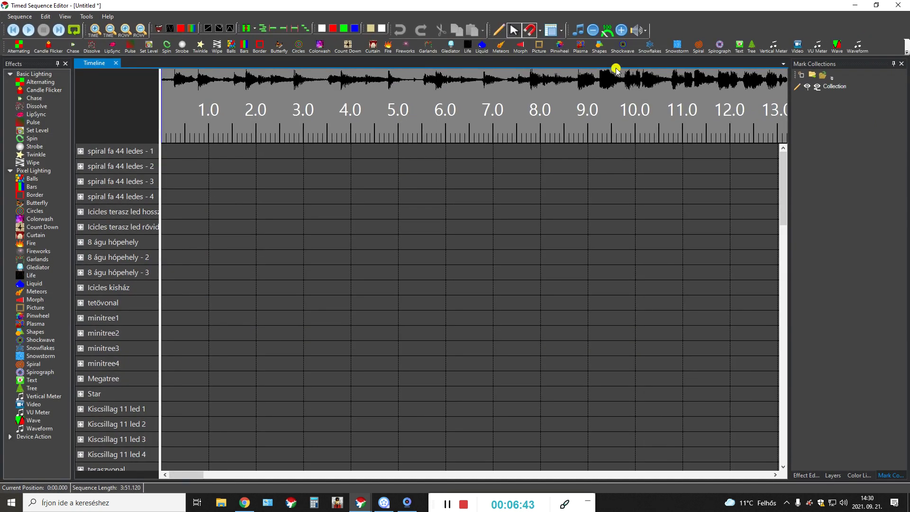
scroll(95, 310, "down", 12)
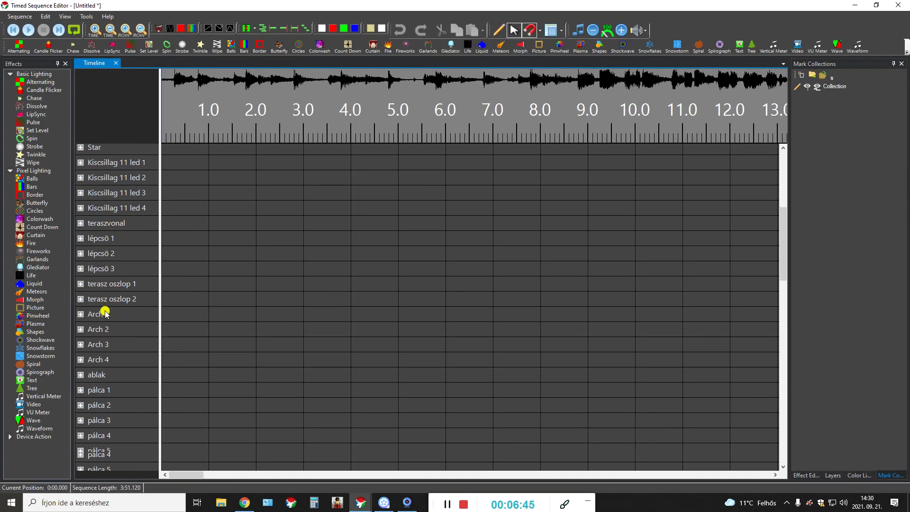
scroll(105, 312, "down", 9)
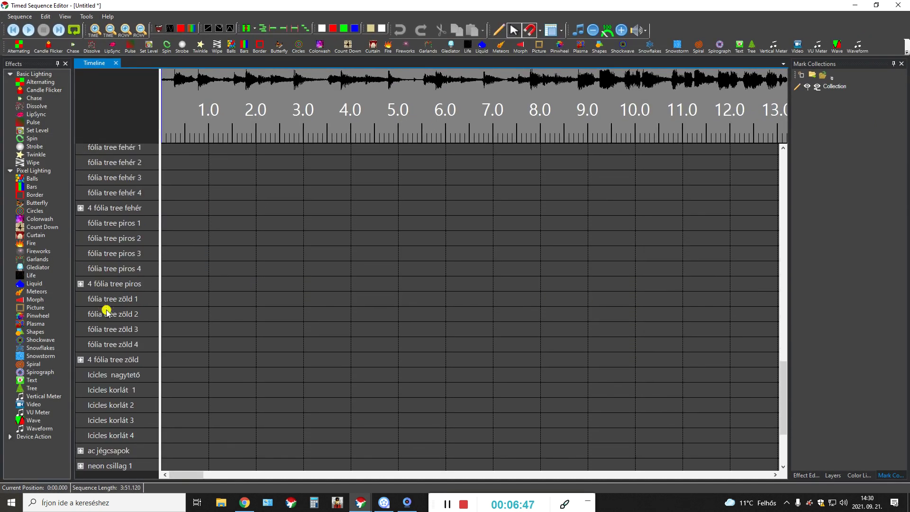
- Switch to Chrome, close the 2 - Hours Epic Music tab, and return to the Vixen sequence editor
left_click(244, 503)
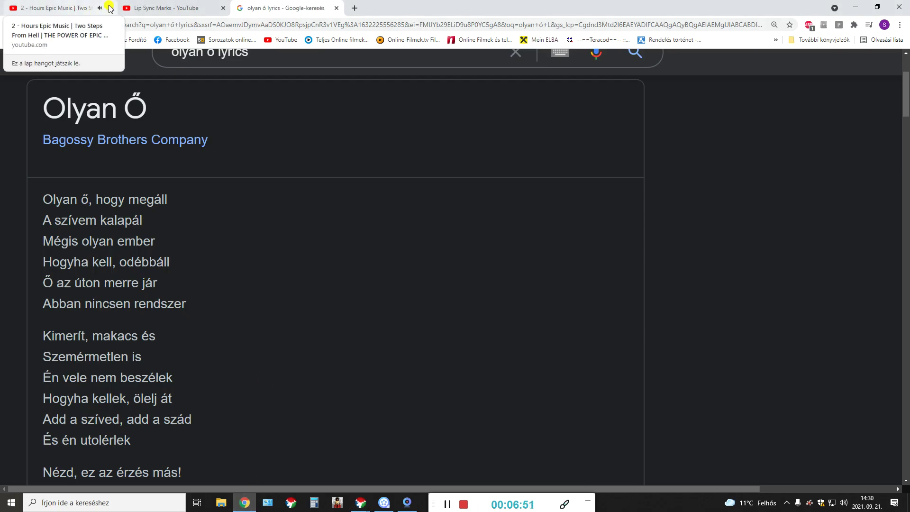
left_click(110, 8)
left_click(292, 503)
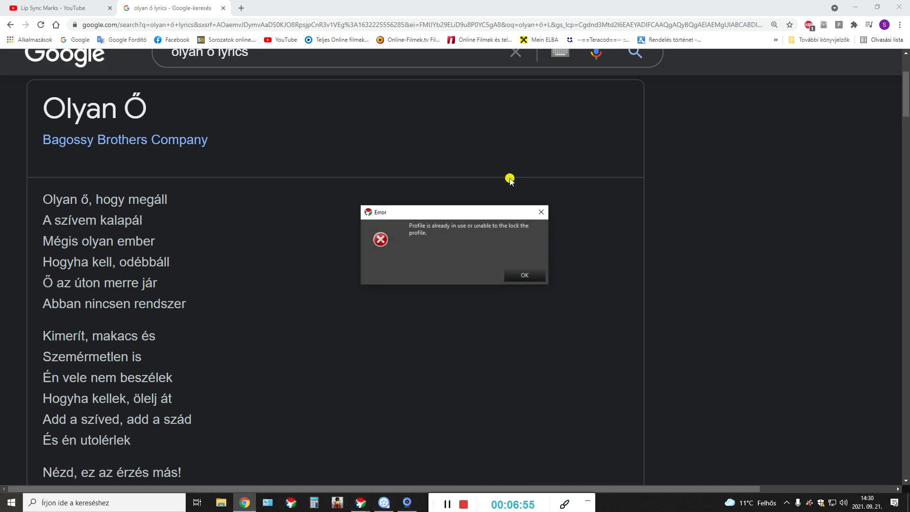
left_click(541, 212)
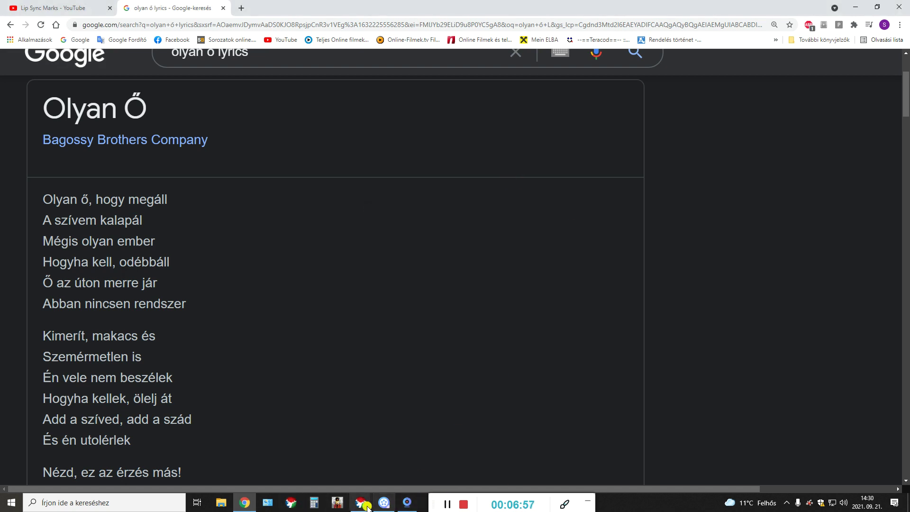
mouse_move(366, 507)
left_click(429, 469)
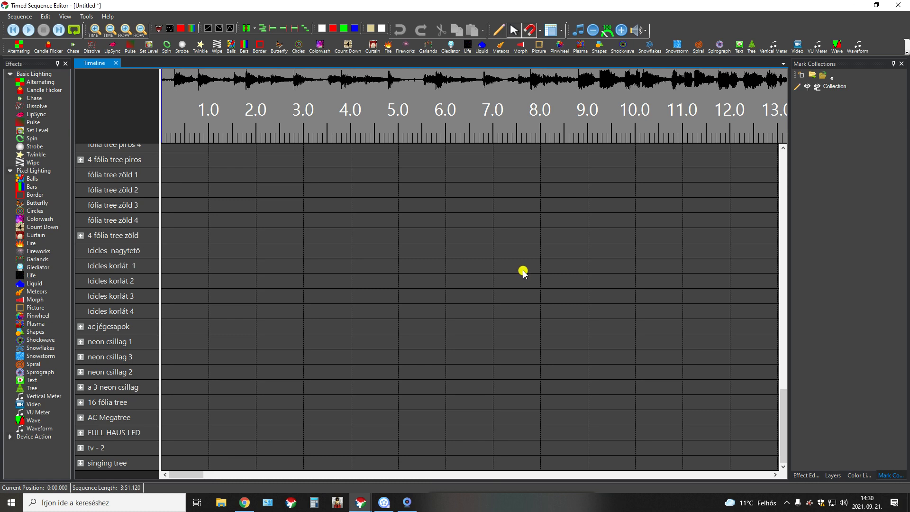
- Bring up the Vixen Display Preview window, maximize it, and return to the Timed Sequence Editor
mouse_move(361, 503)
left_click(349, 468)
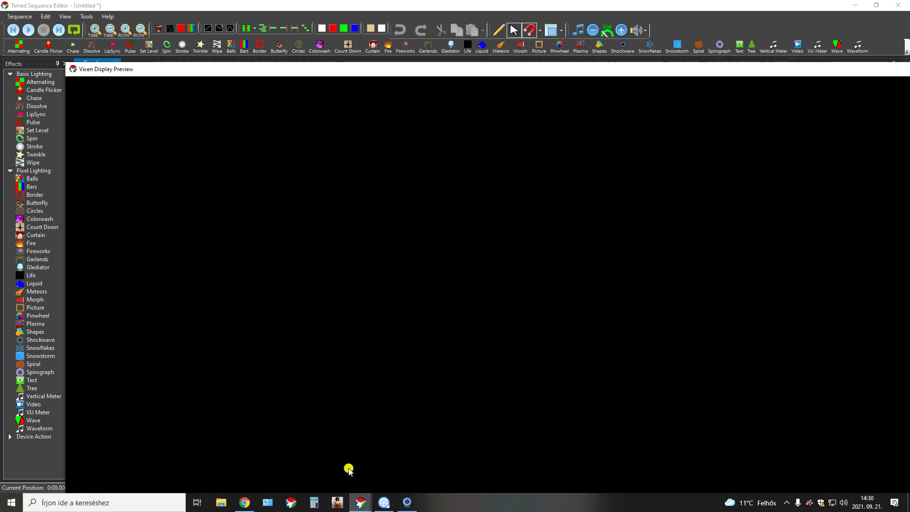
left_click_drag(876, 70, 781, 56)
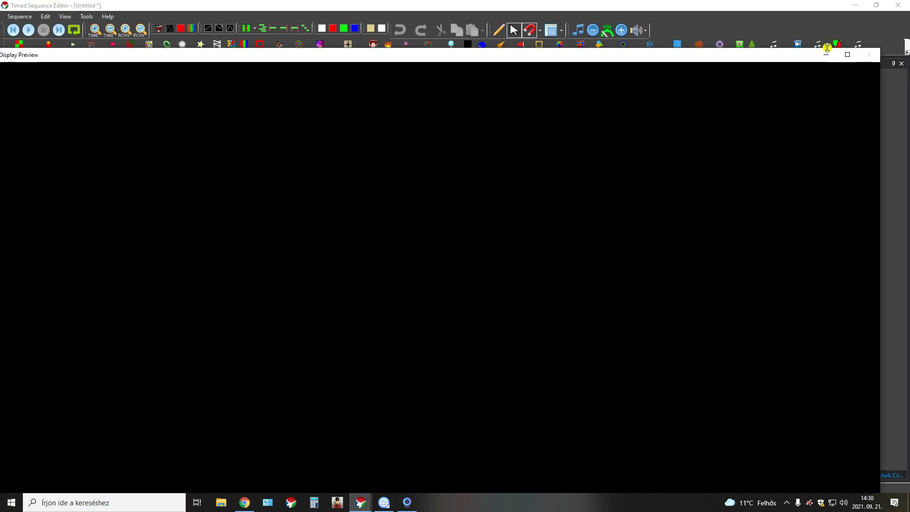
left_click(847, 56)
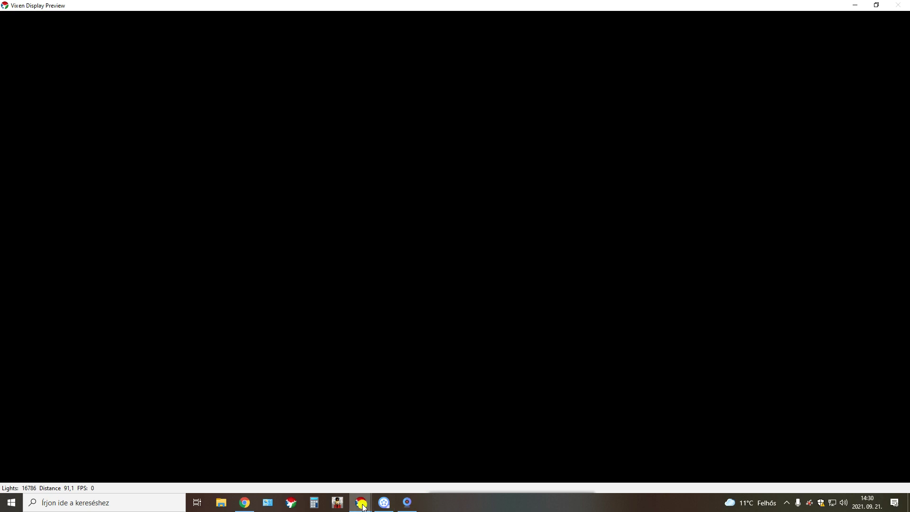
mouse_move(361, 502)
left_click(417, 482)
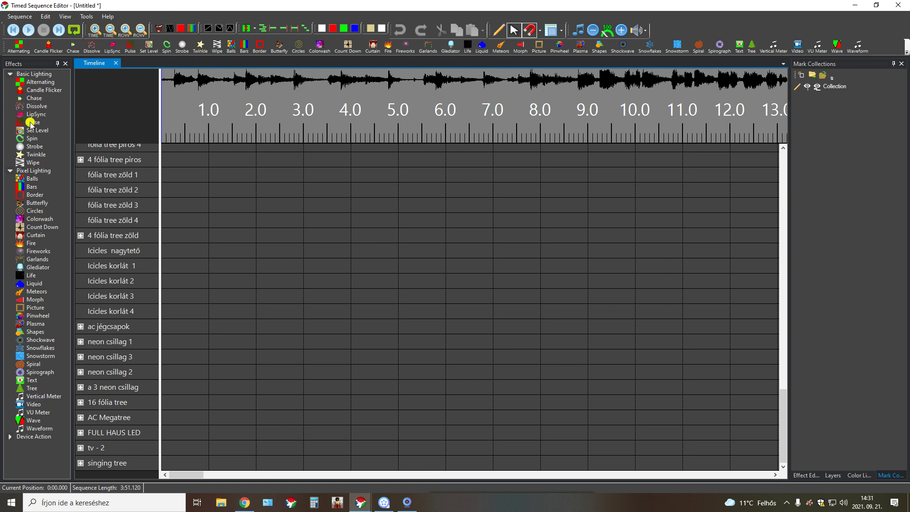
- Add a LipSync effect at the start of the singing tree row and turn on its effect preview
left_click_drag(34, 115, 190, 462)
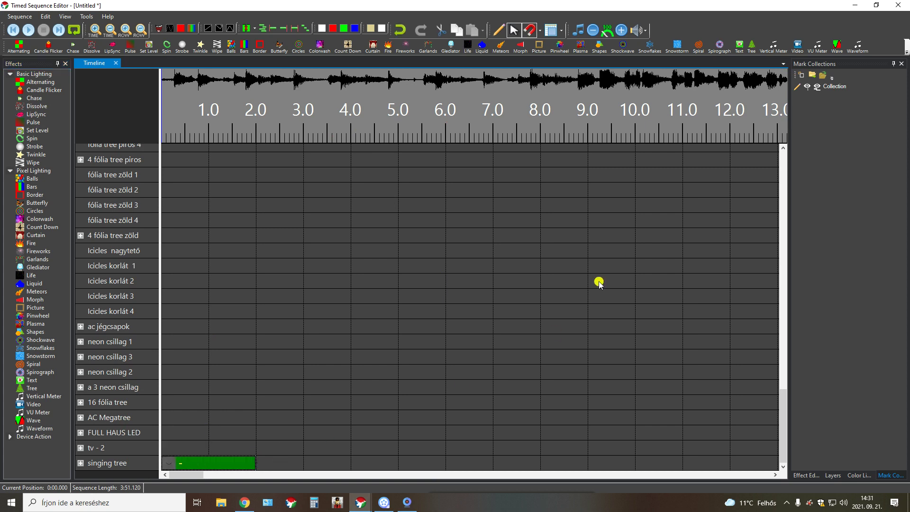
left_click(805, 476)
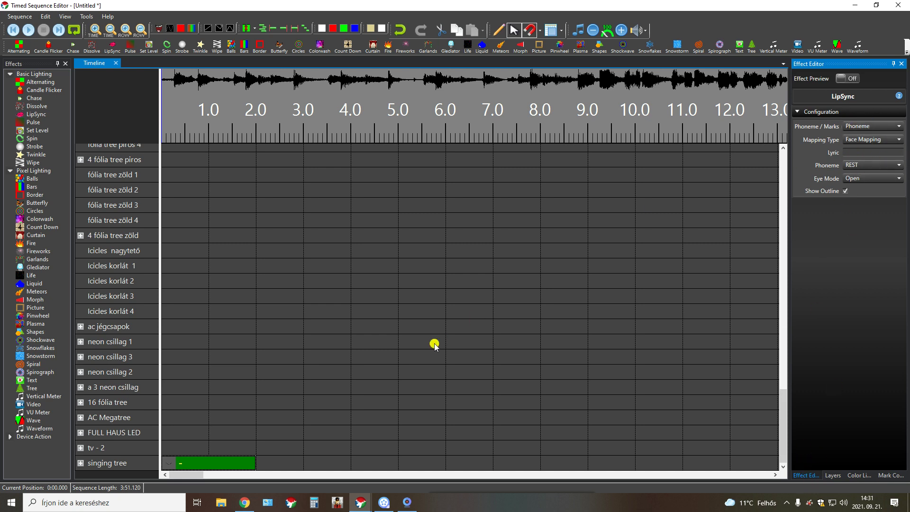
left_click(855, 81)
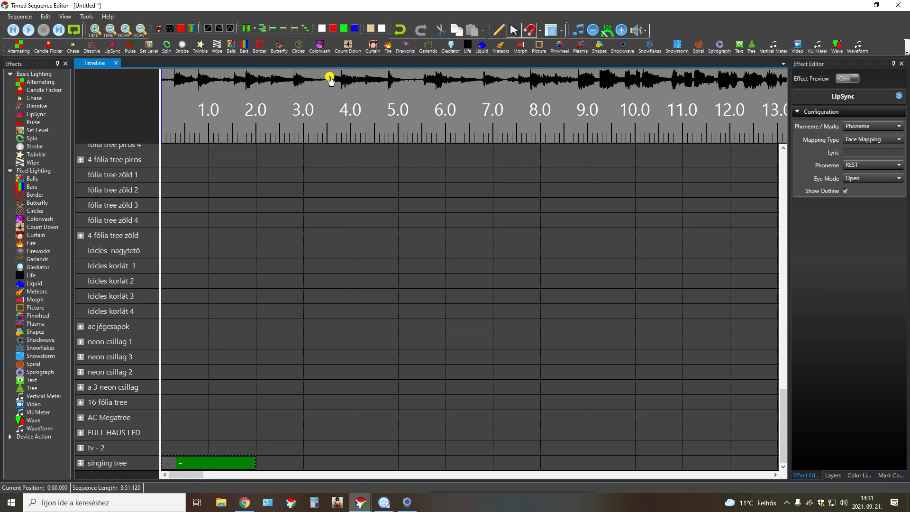
- Restore the sequence editor to a smaller window, narrow it, and place it beside the tree in the display preview
double_click(318, 9)
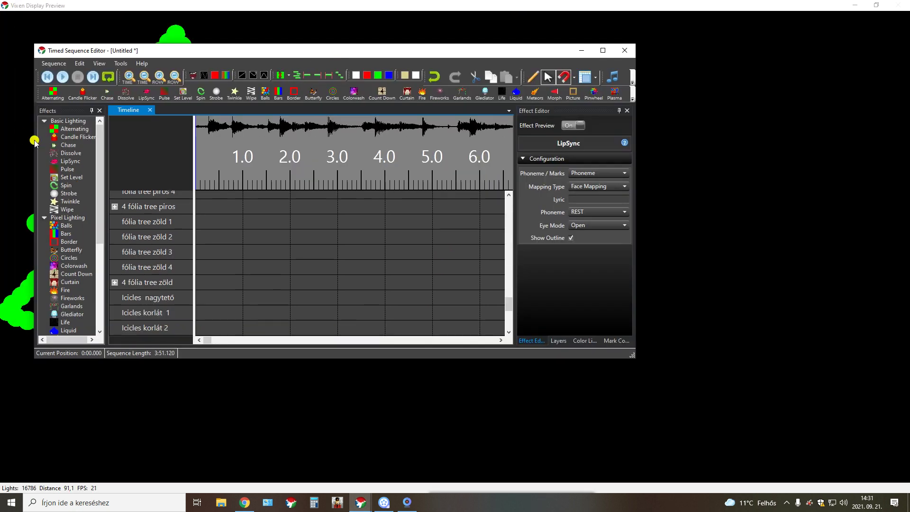
left_click_drag(43, 145, 271, 142)
left_click_drag(452, 51, 573, 39)
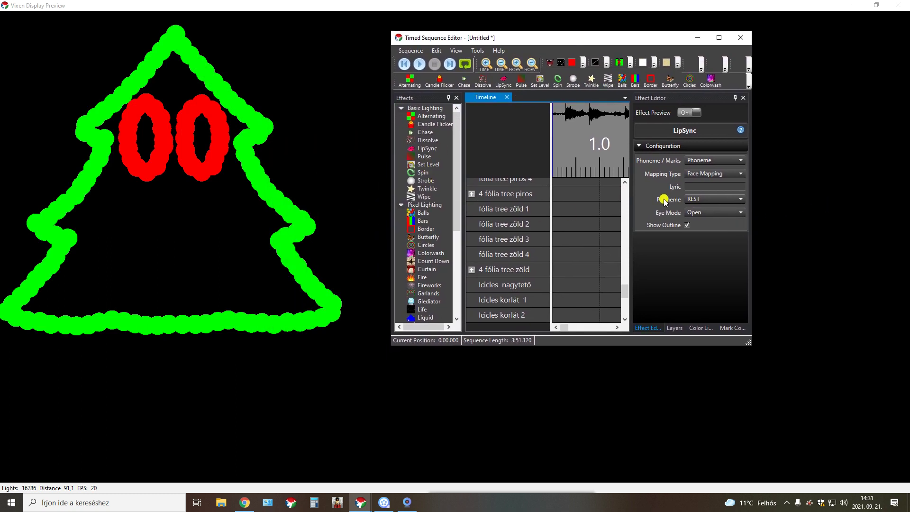
- Try the AI, E, O and U phonemes in turn on the LipSync effect to preview their mouth shapes
left_click(735, 199)
left_click(691, 210)
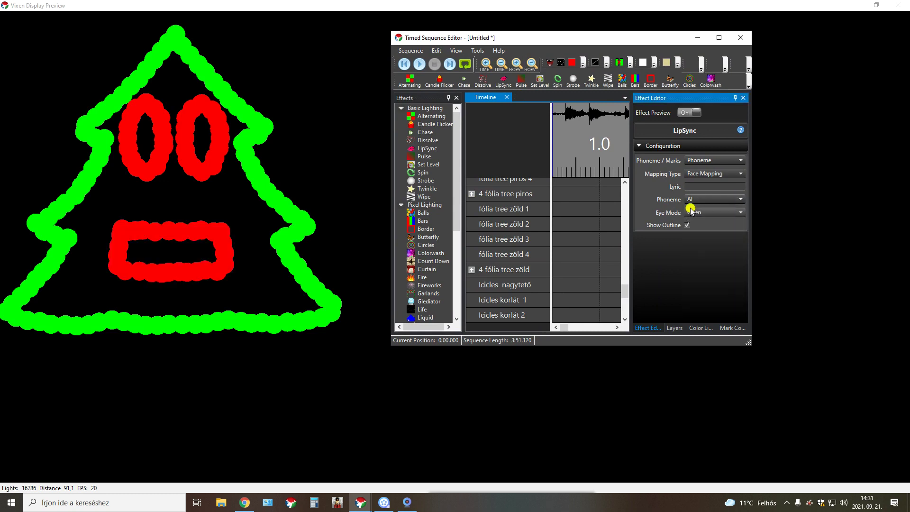
left_click(712, 202)
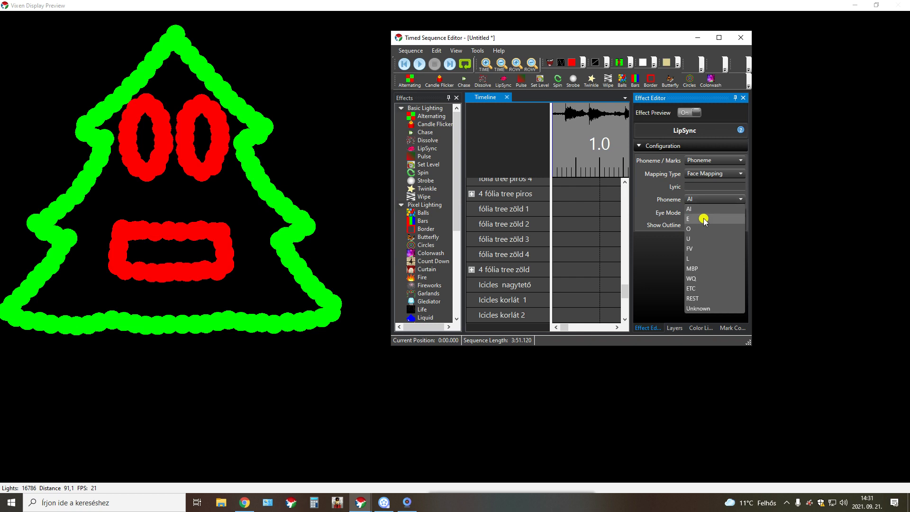
left_click(704, 219)
left_click(720, 199)
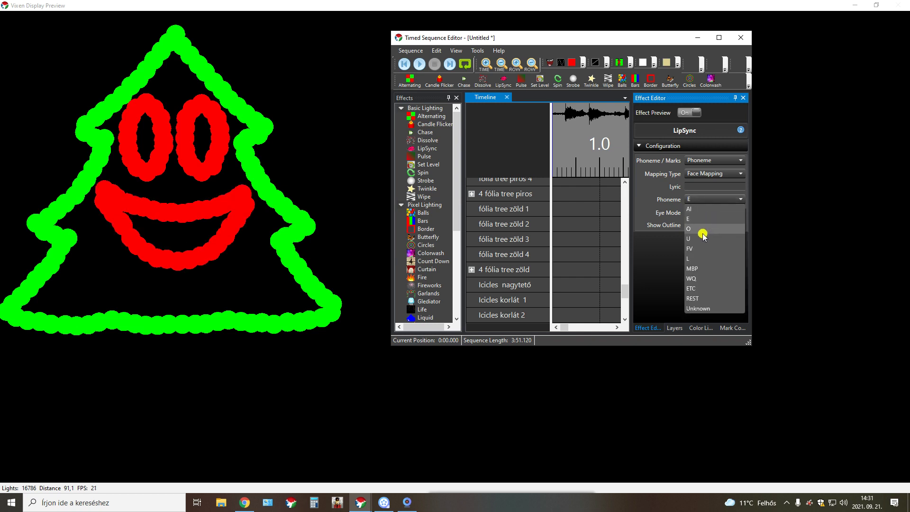
left_click(703, 230)
left_click(736, 199)
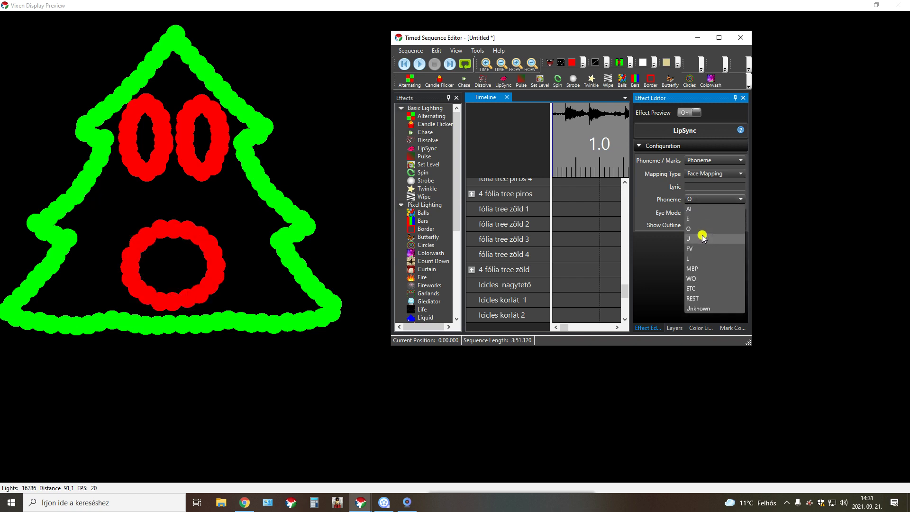
left_click(702, 238)
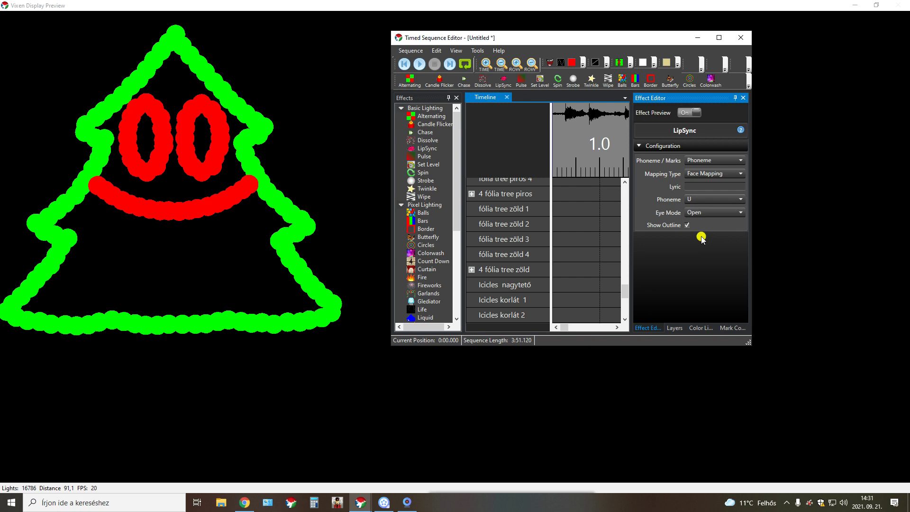
- Set the LipSync effect's phoneme to ETC
left_click(717, 200)
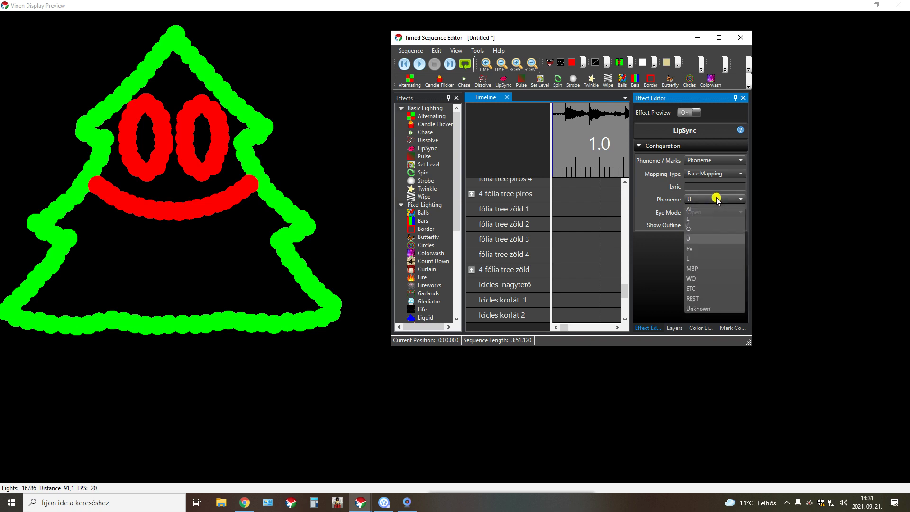
left_click(709, 288)
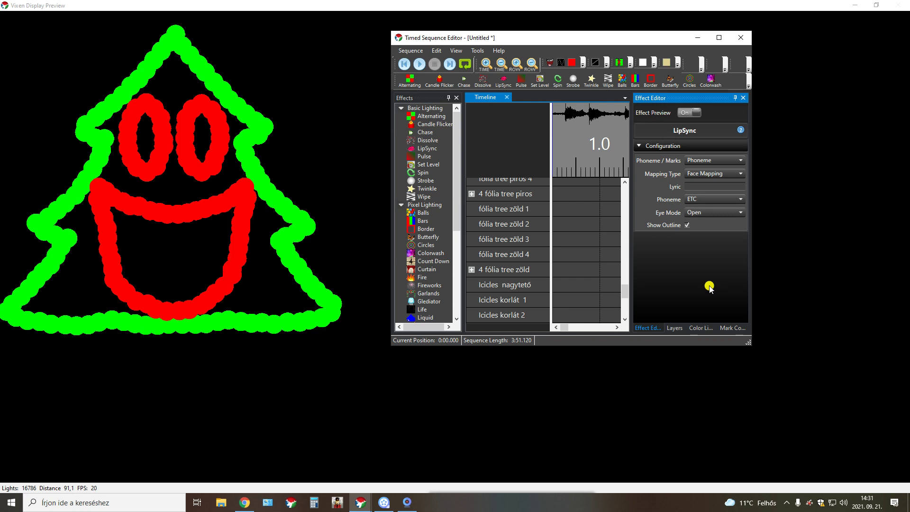
left_click(733, 200)
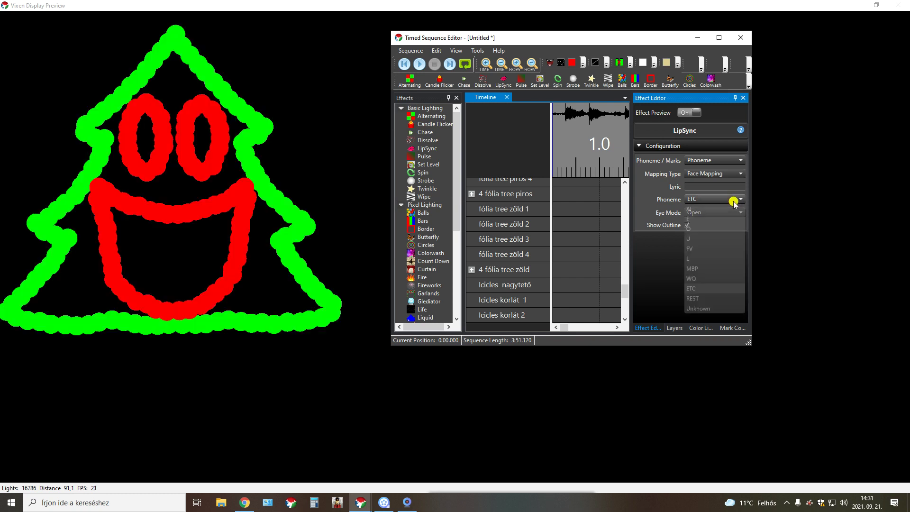
left_click(734, 202)
- Set the LipSync effect's eye mode to Closed and switch the face outline off and back on
left_click(735, 211)
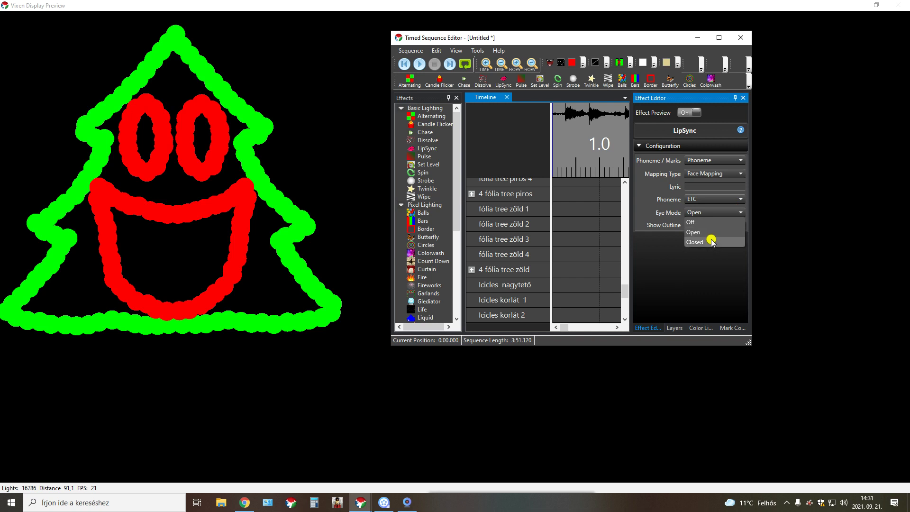
left_click(712, 241)
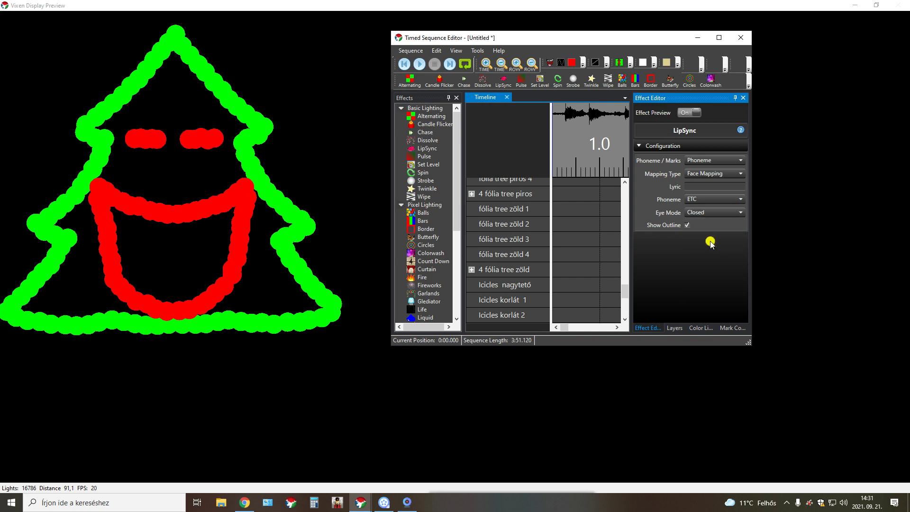
left_click(686, 227)
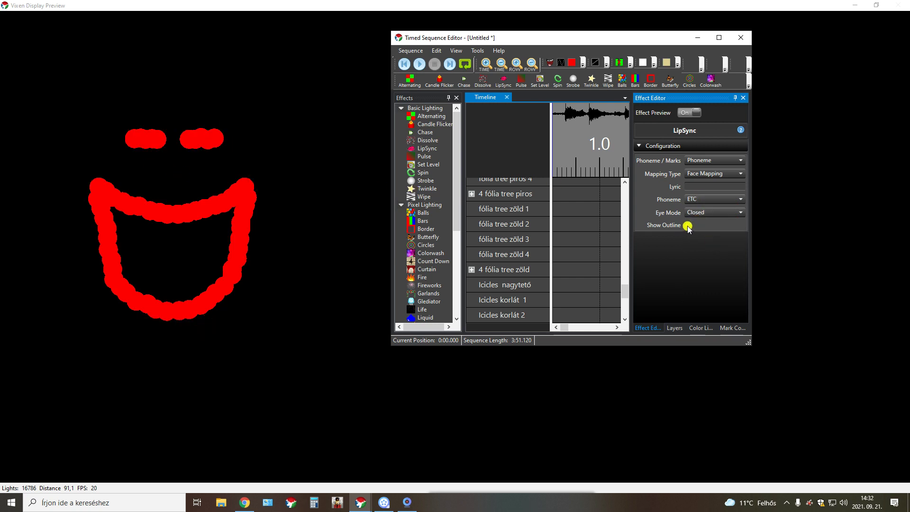
left_click(687, 226)
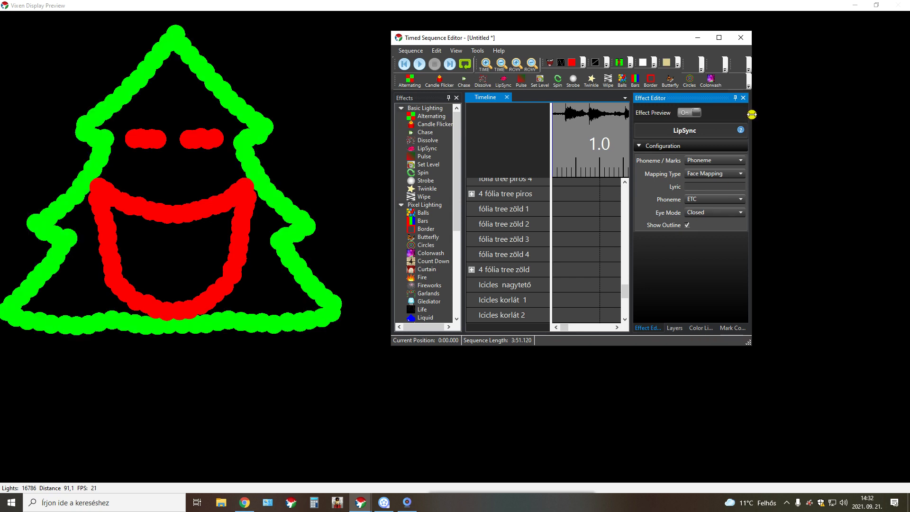
- Widen the sequence editor to check the effect on the singing tree row, and maximize it with the mark collections shown
left_click_drag(753, 115, 890, 119)
scroll(668, 218, "down", 5)
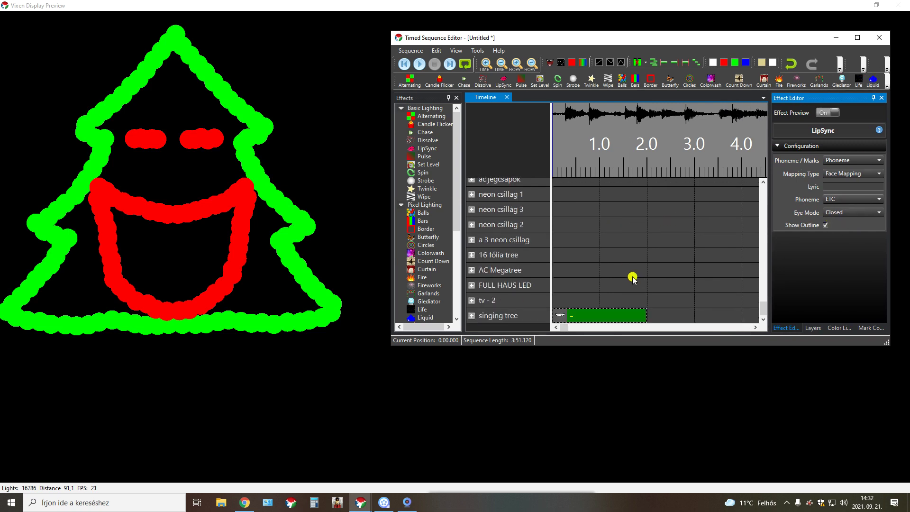
left_click(877, 334)
left_click(859, 39)
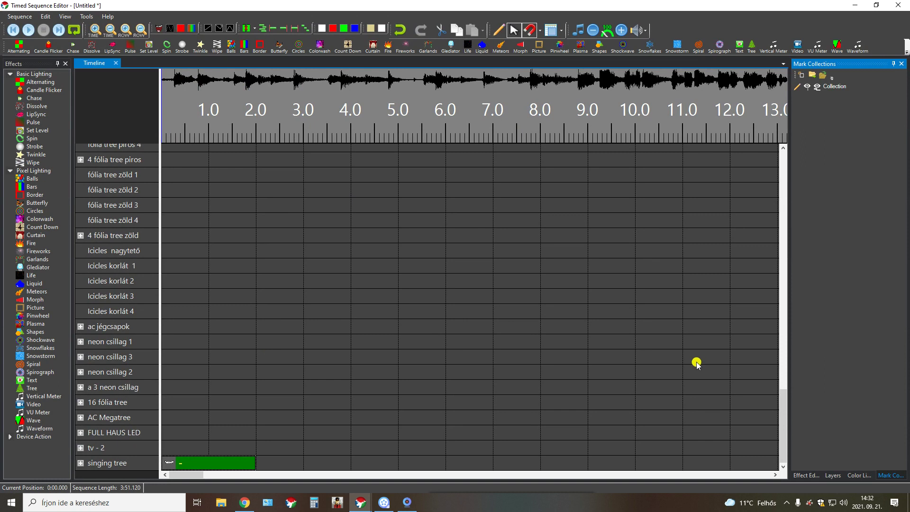
- Create a new mark collection, set its type to Phrase, and show its mark bar under the timeline ruler
left_click(803, 77)
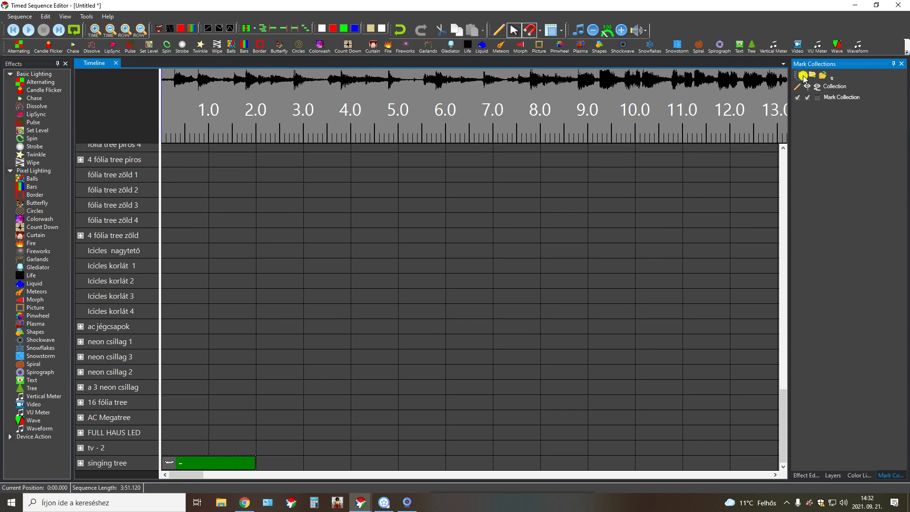
right_click(838, 98)
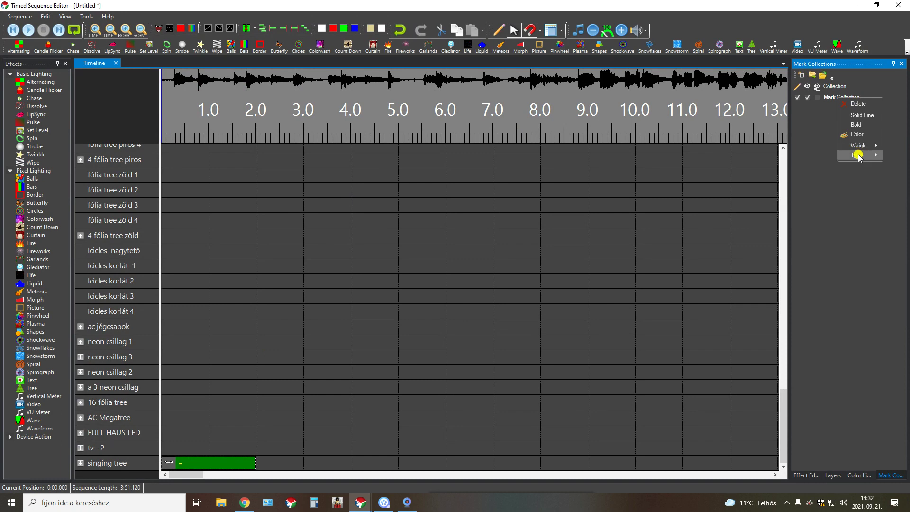
mouse_move(859, 156)
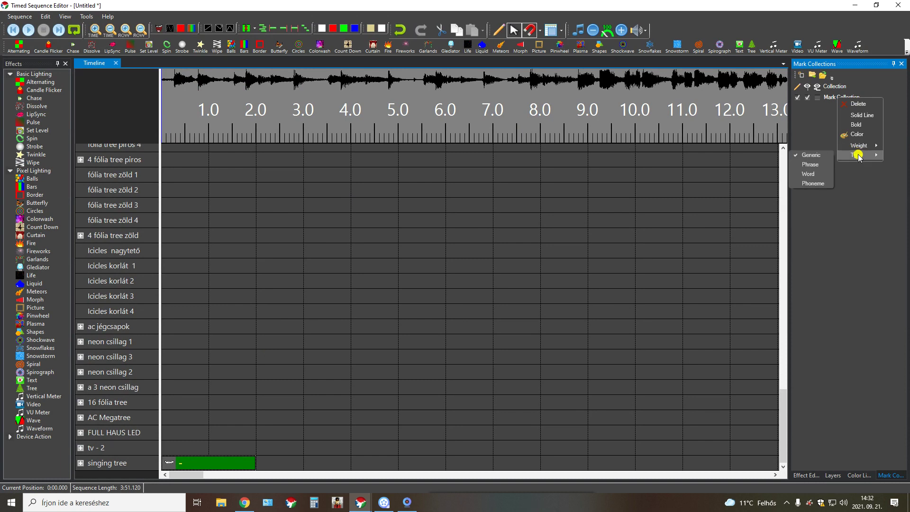
left_click(812, 165)
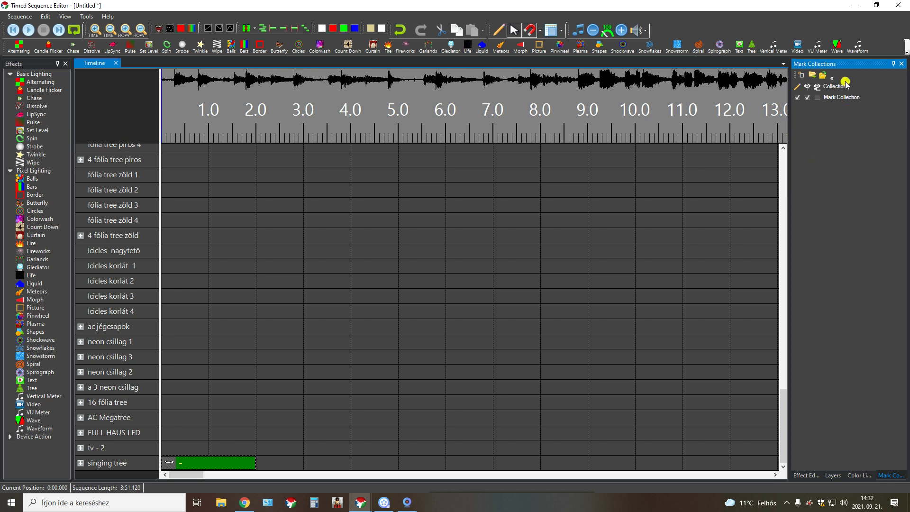
left_click(818, 97)
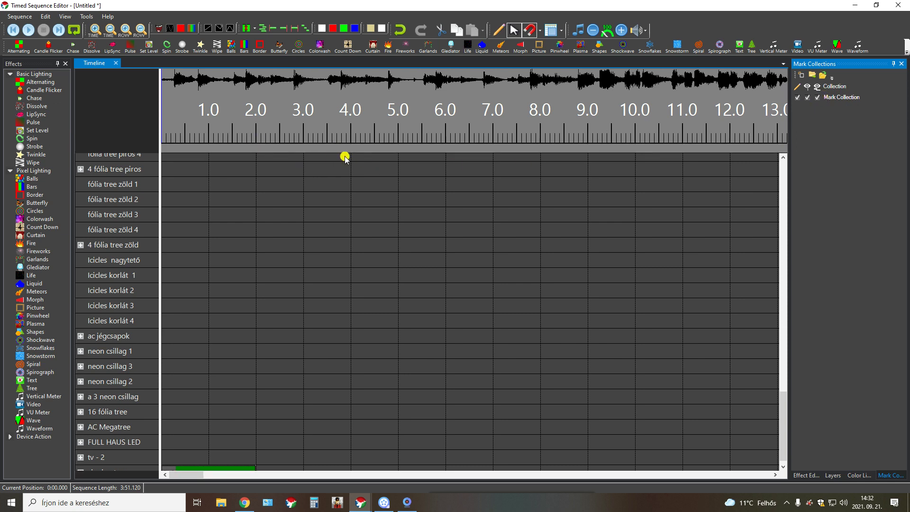
- Play the audio to locate the first sung phrase and add a mark spanning about 8.8 to 10.8 seconds
left_click(28, 32)
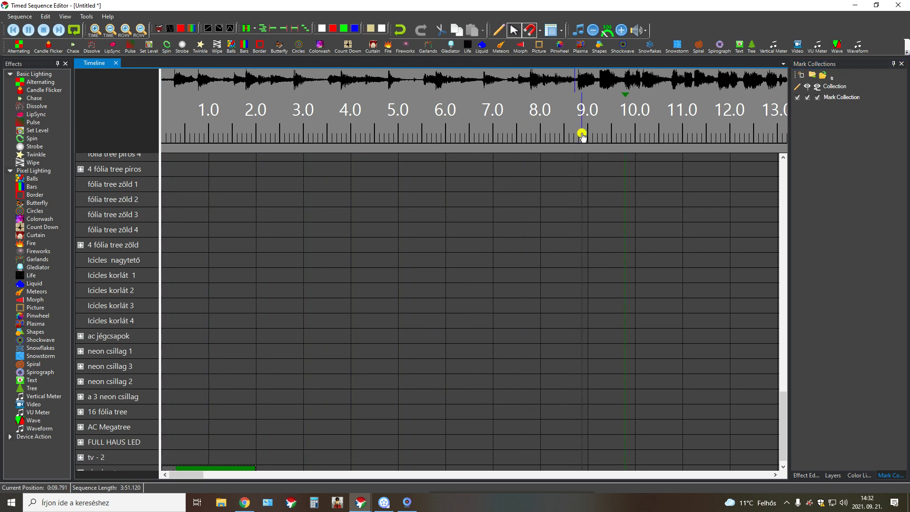
left_click(44, 30)
left_click_drag(220, 476, 211, 475)
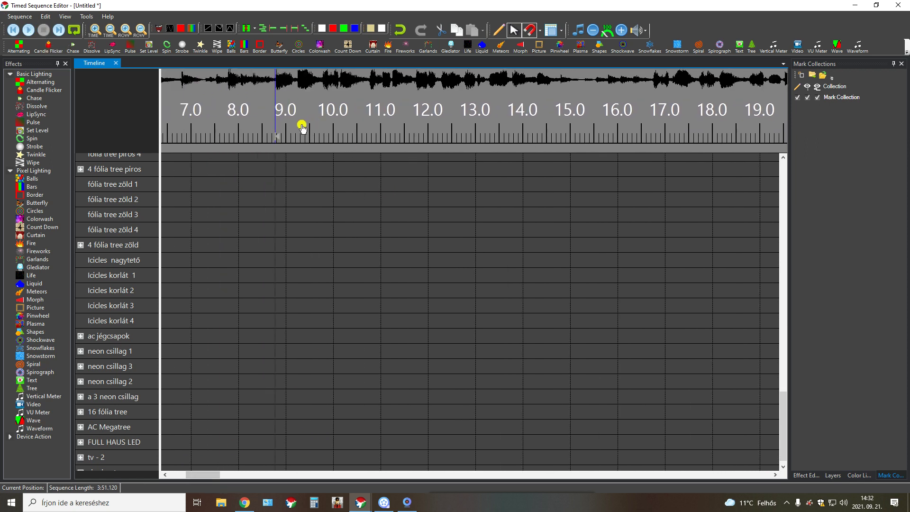
left_click(280, 137)
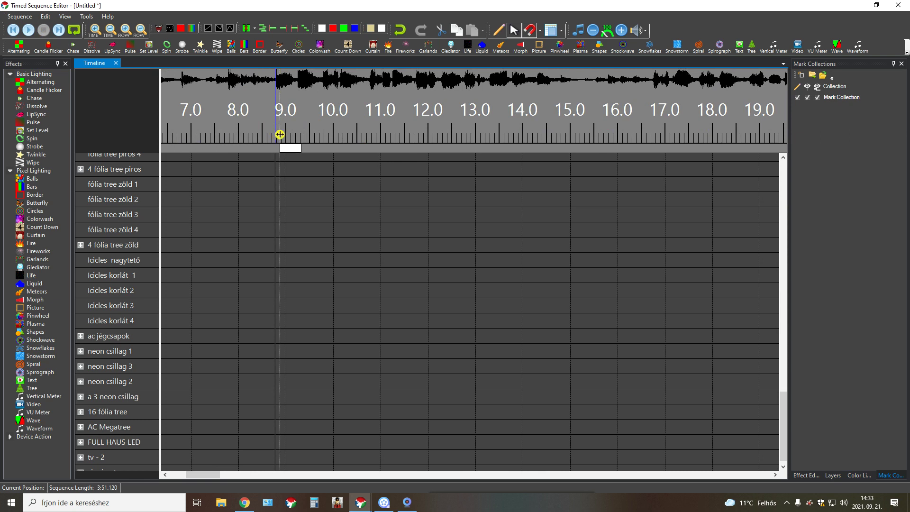
mouse_move(295, 152)
left_mouse_down()
mouse_move(478, 159)
mouse_move(371, 151)
left_mouse_up()
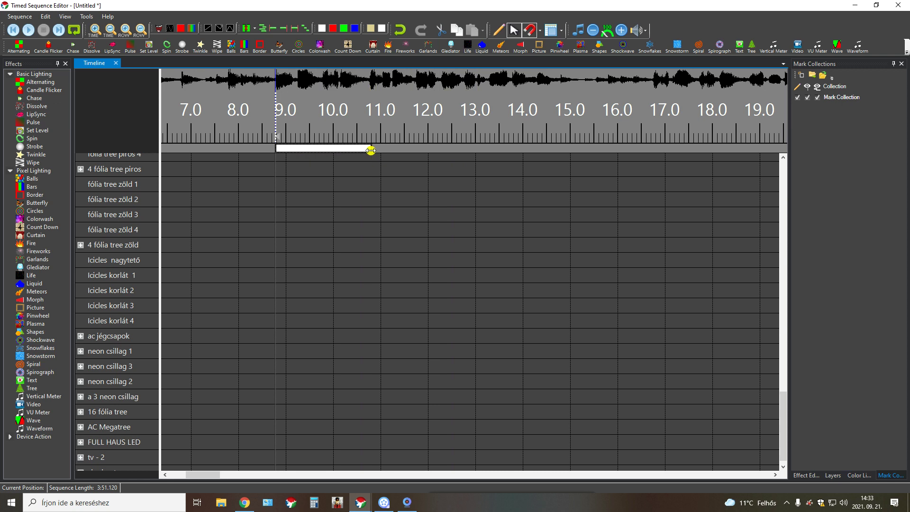
- Copy the first lyric line from the Chrome lyrics page and set the phrase mark's text to "Olyan ő, hogy megáll"
right_click(331, 148)
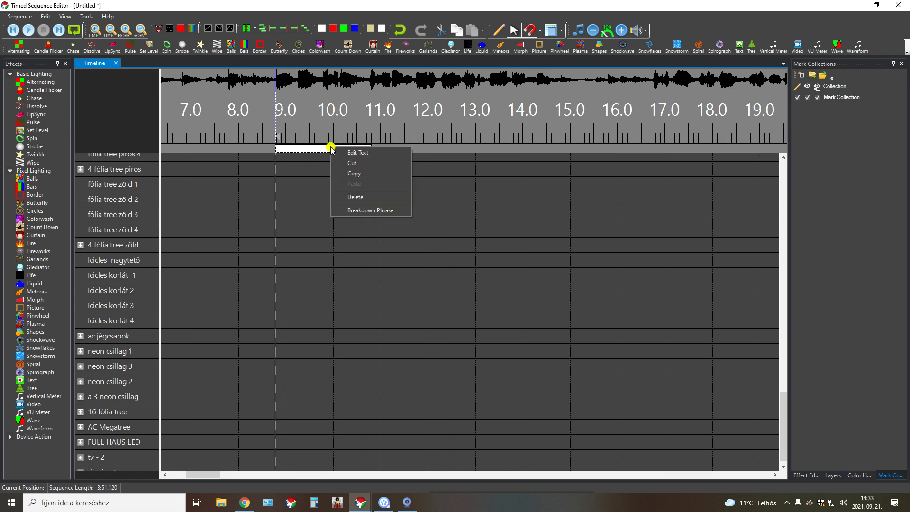
left_click(370, 153)
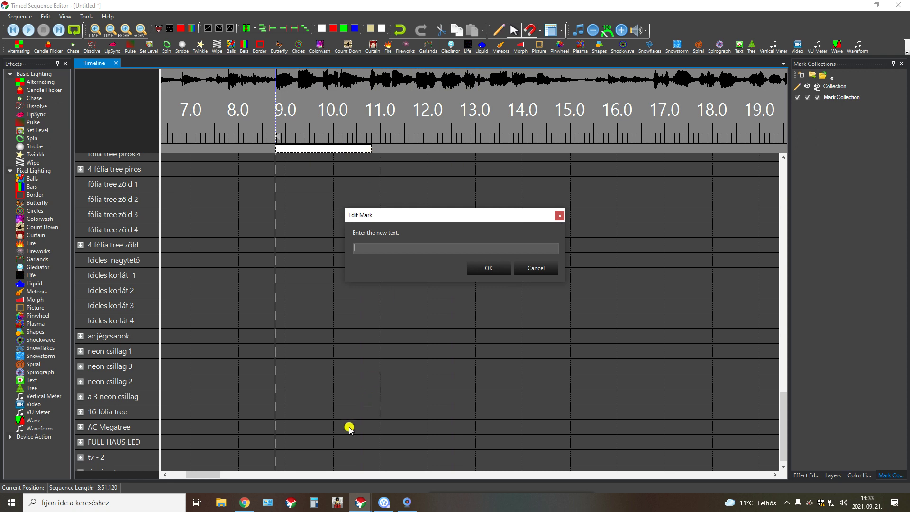
left_click(244, 503)
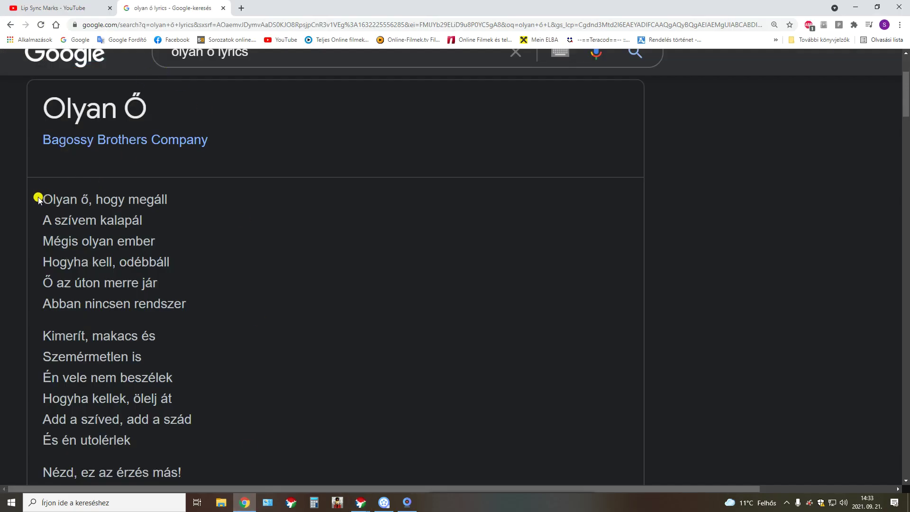
left_click_drag(41, 201, 172, 206)
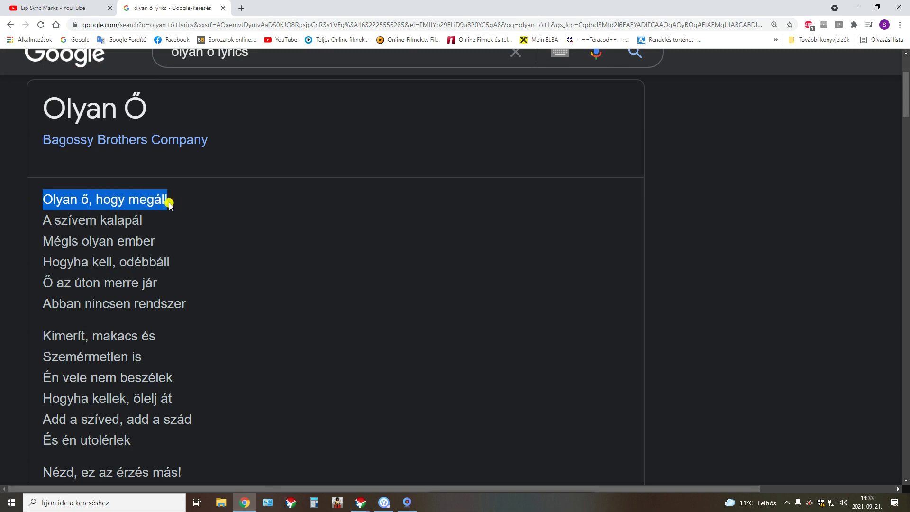
right_click(175, 205)
left_click(201, 207)
left_click(360, 502)
left_click(413, 472)
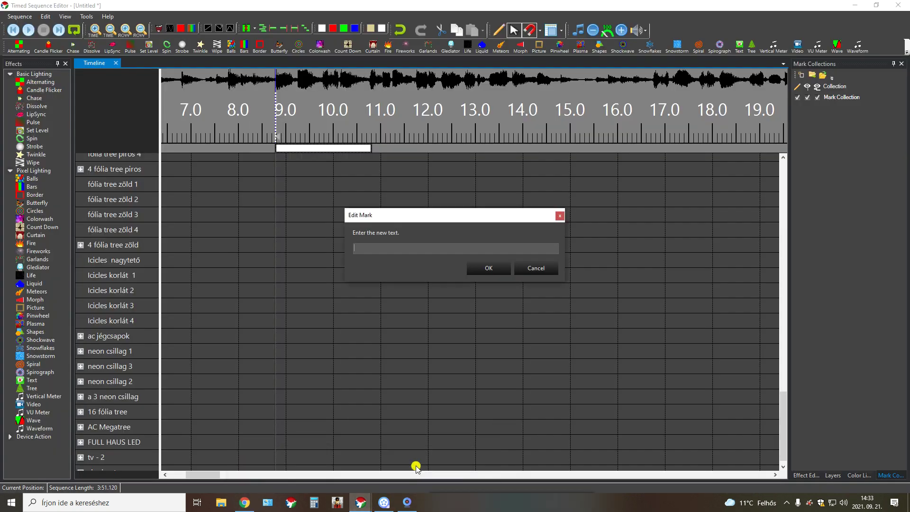
right_click(363, 249)
left_click(390, 290)
left_click(488, 268)
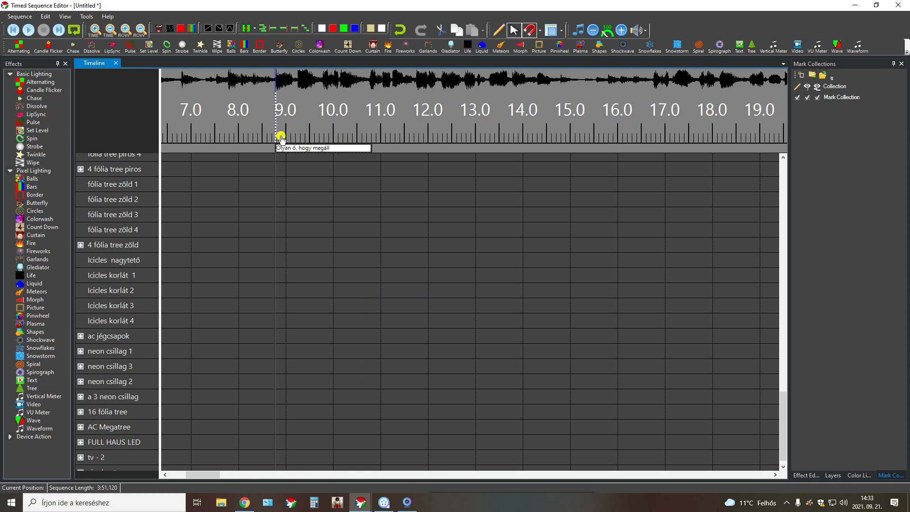
mouse_move(291, 149)
left_mouse_down()
mouse_move(264, 142)
mouse_move(276, 141)
left_mouse_up()
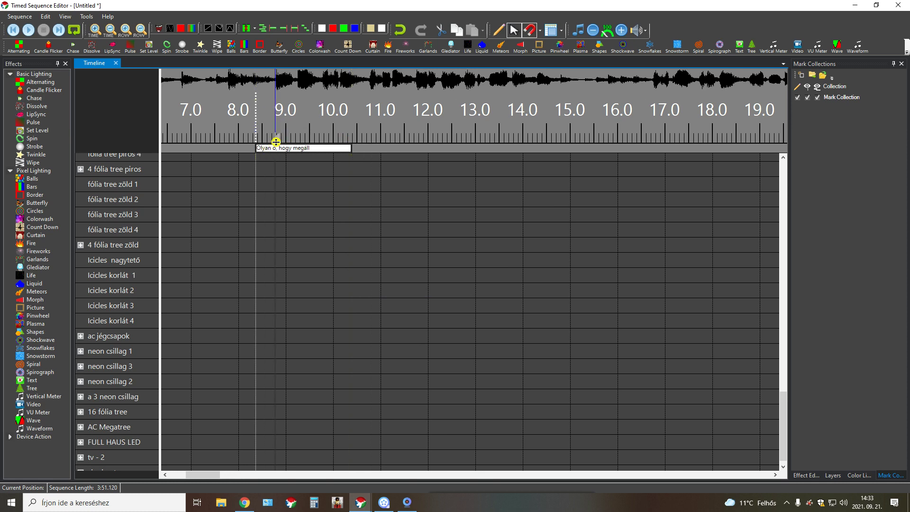
left_click(278, 139)
double_click(396, 138)
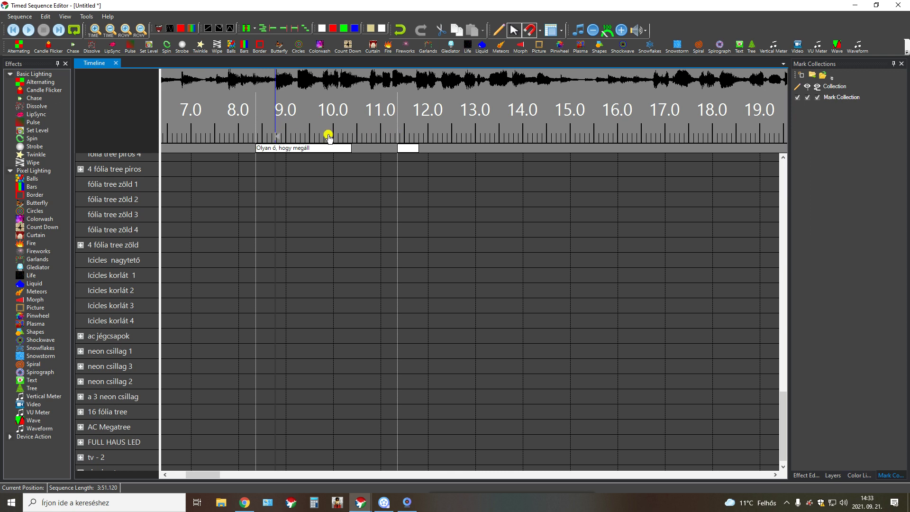
double_click(435, 131)
right_click(413, 147)
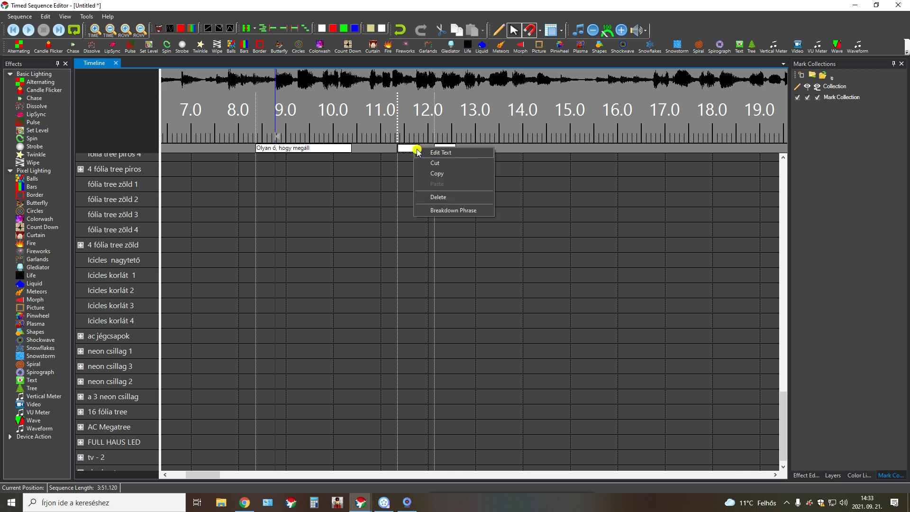
left_click(445, 188)
right_click(441, 151)
left_click(463, 193)
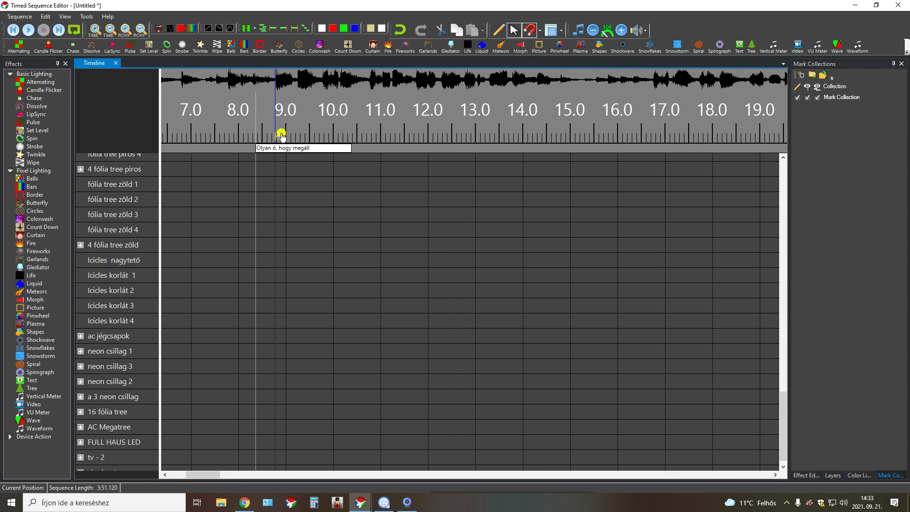
- Play the range from about 8.8 to 15.2 seconds and realign the phrase mark to about 8.8 to 10.8 seconds
left_click_drag(276, 137, 582, 157)
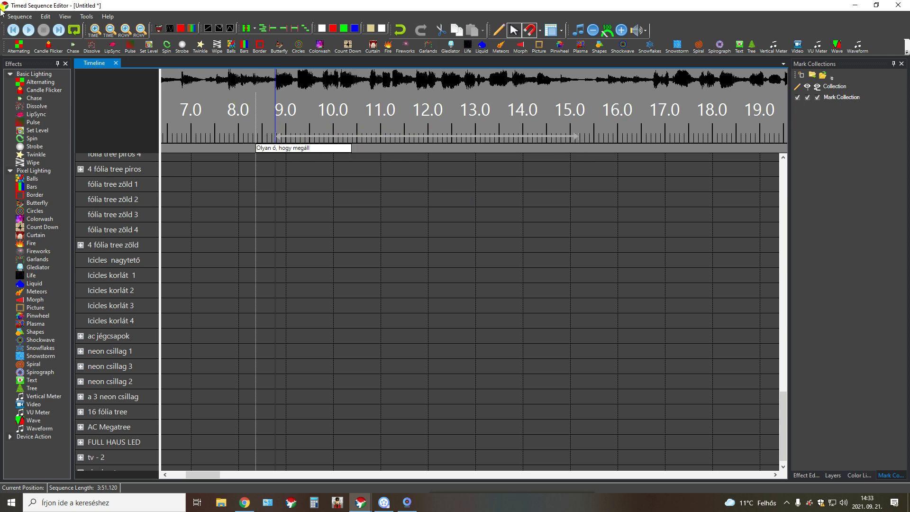
left_click(31, 32)
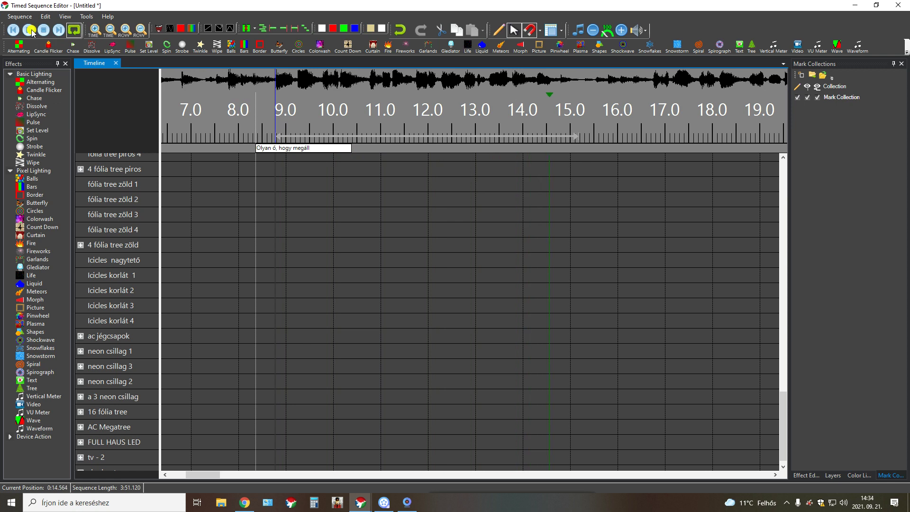
left_click(43, 31)
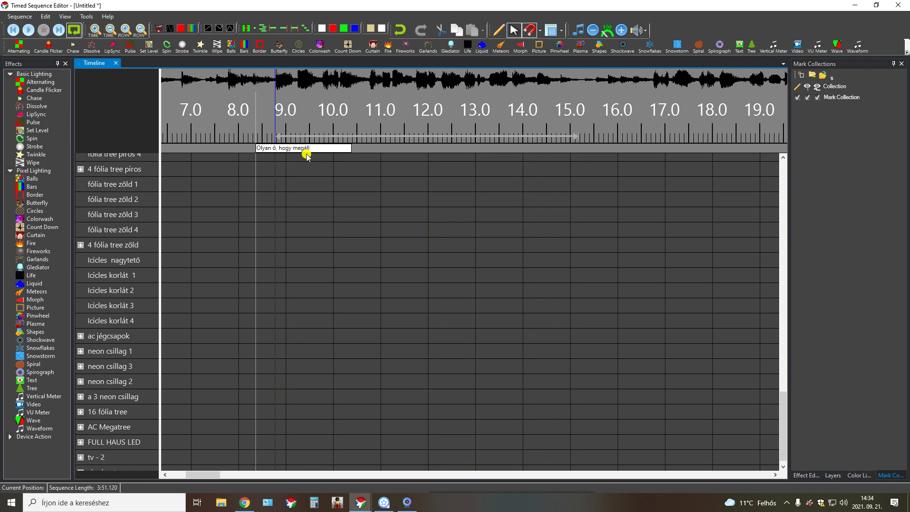
left_click_drag(279, 148, 305, 154)
left_click_drag(374, 148, 367, 148)
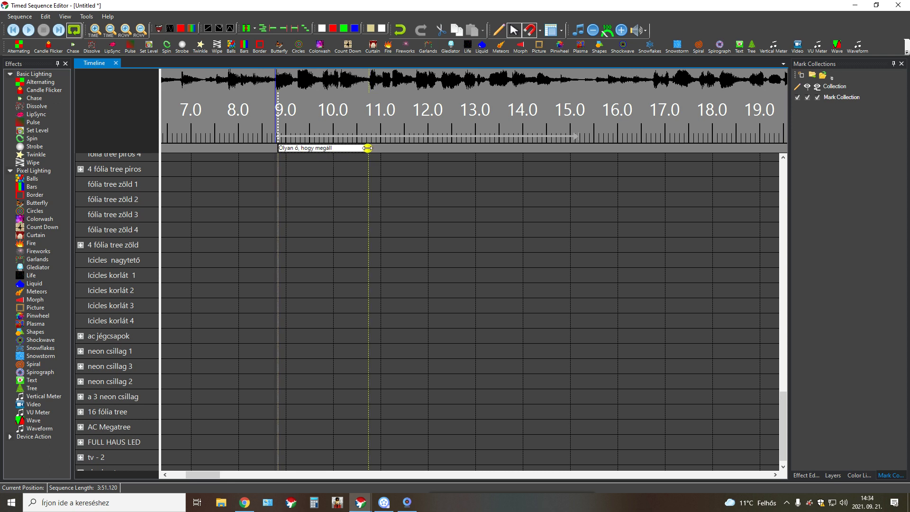
- Break the "Olyan ő, hogy megáll" phrase mark down into words, and all four word marks into phonemes
right_click(320, 151)
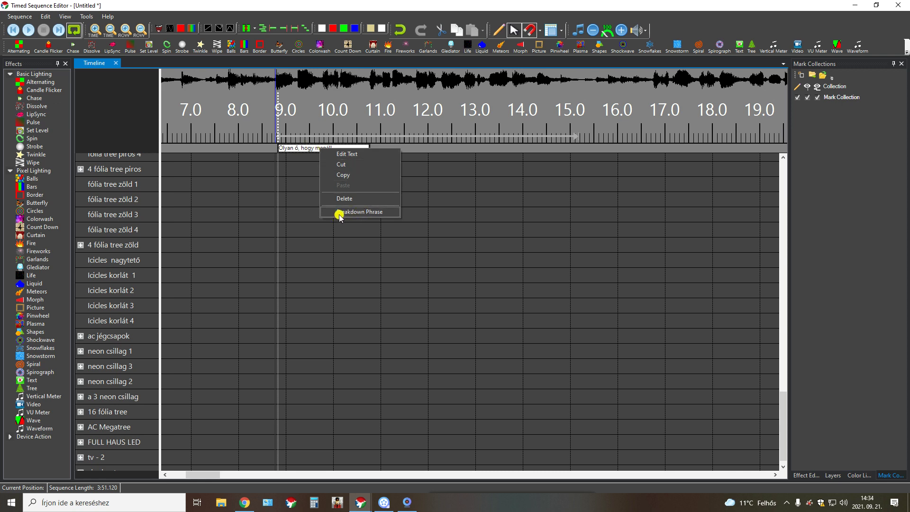
left_click(367, 214)
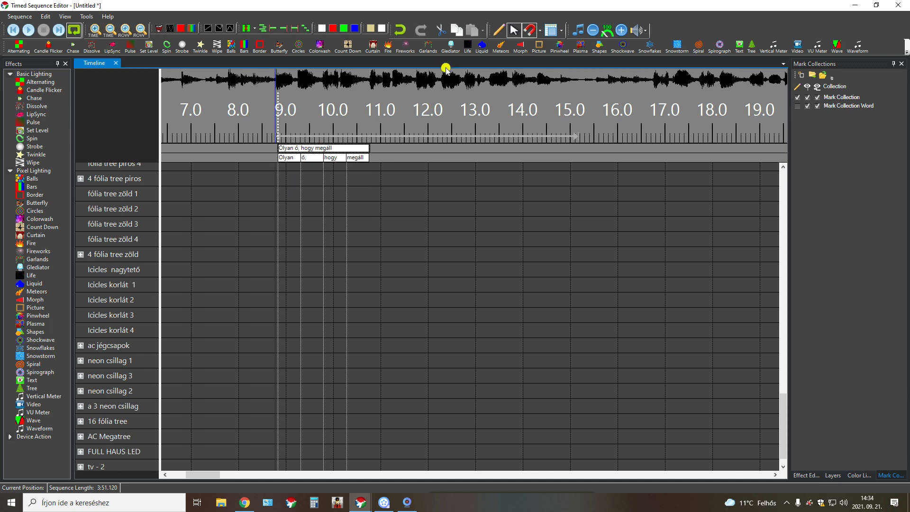
left_click(363, 159)
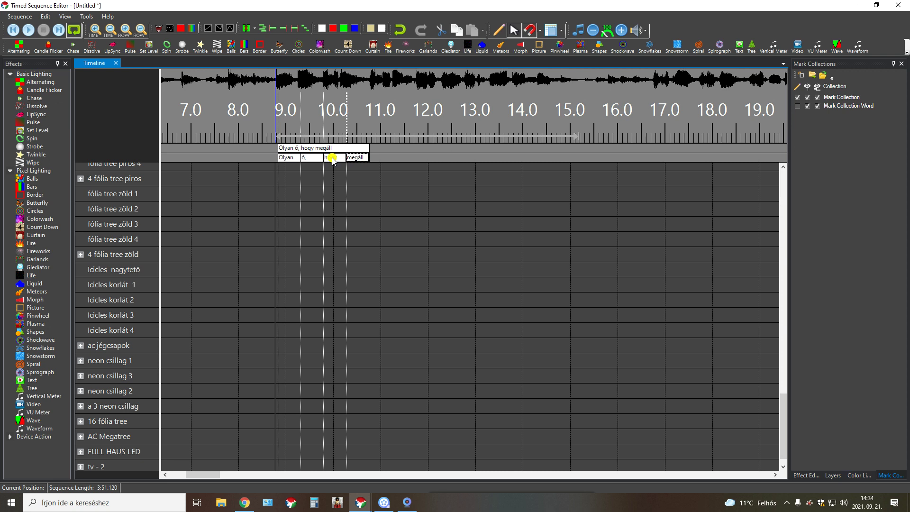
left_click(333, 159)
left_click(359, 159)
left_click(340, 159, "ctrl")
left_click(308, 159, "ctrl")
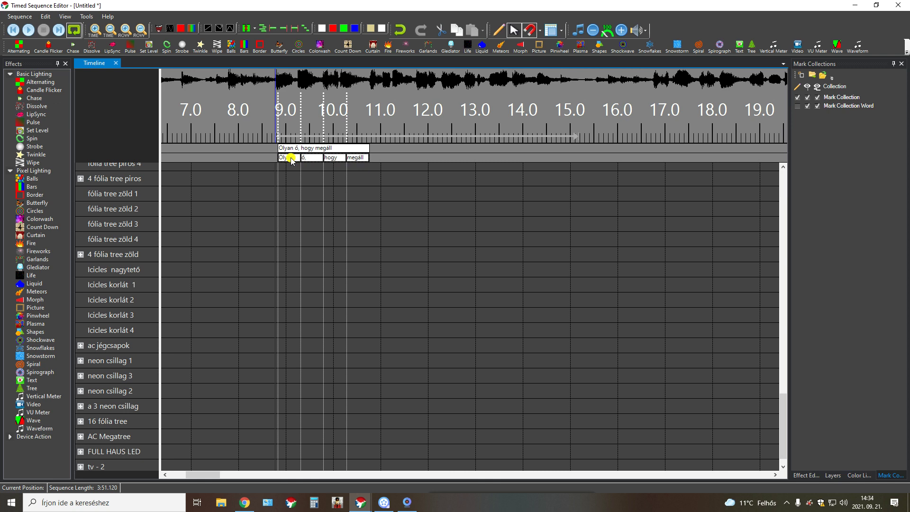
right_click(291, 160)
left_click(331, 218)
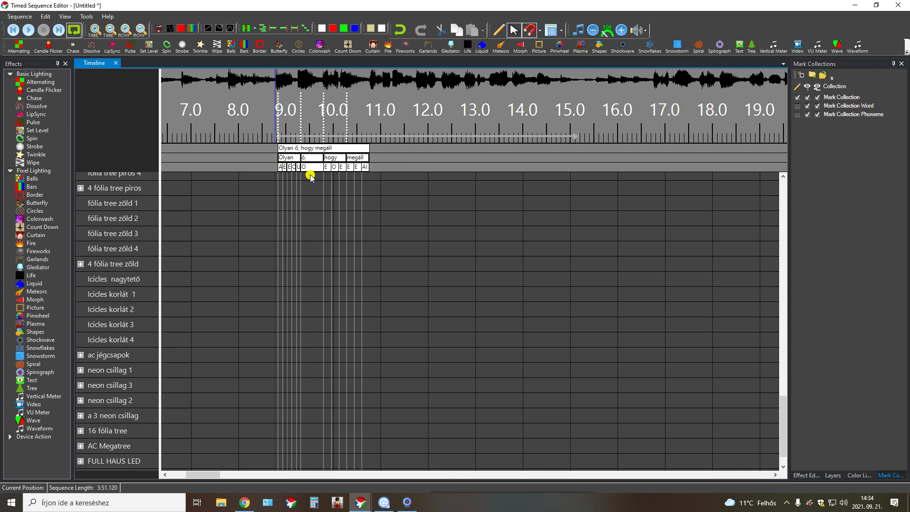
- Add a LipSync effect to the singing tree row at the start of the phrase, about 8.8 seconds
scroll(311, 176, "down", 1)
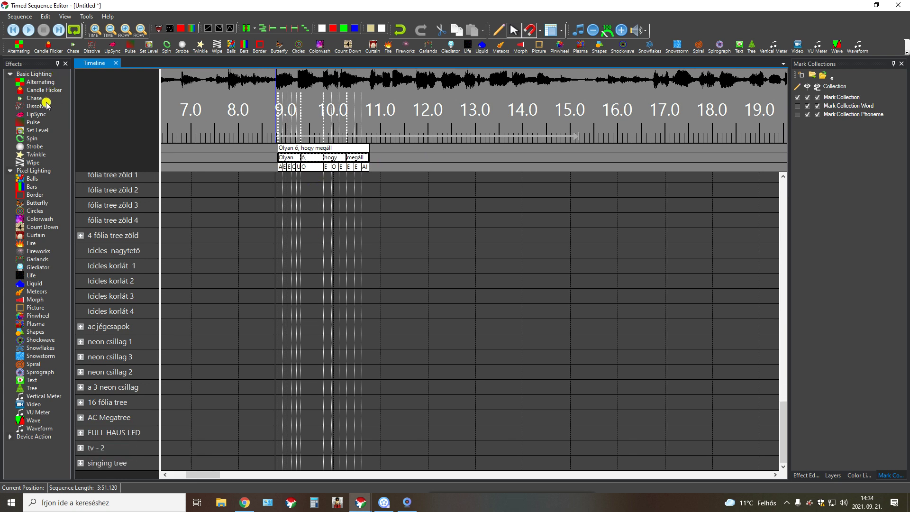
left_click_drag(41, 114, 279, 464)
left_click(316, 461)
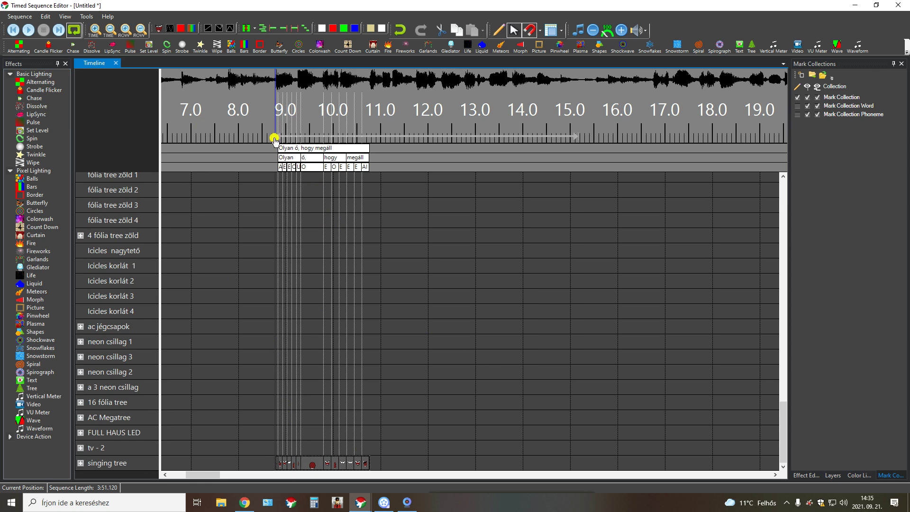
- Play the phrase range with the sequence editor shrunk and placed beside the display preview's singing tree, and stop playback
left_click(28, 30)
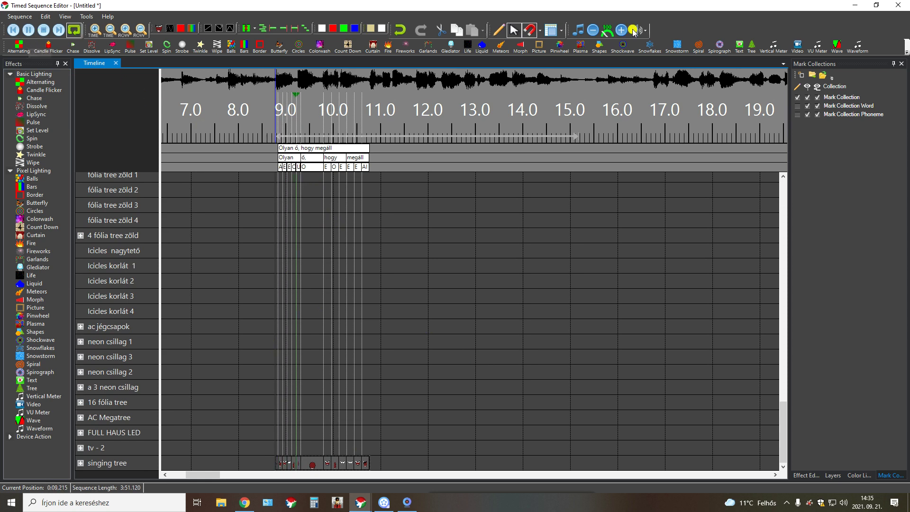
left_click_drag(811, 7, 652, 103)
key("ctrl+s")
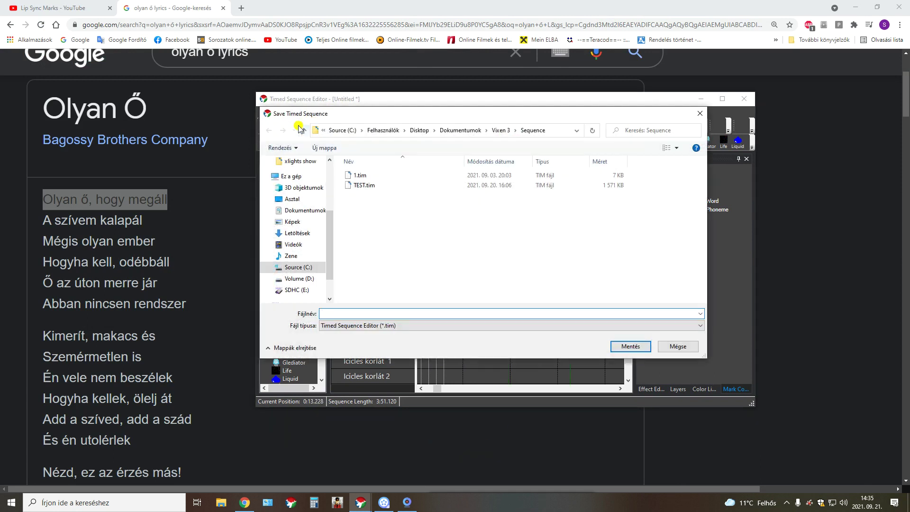
left_click(678, 347)
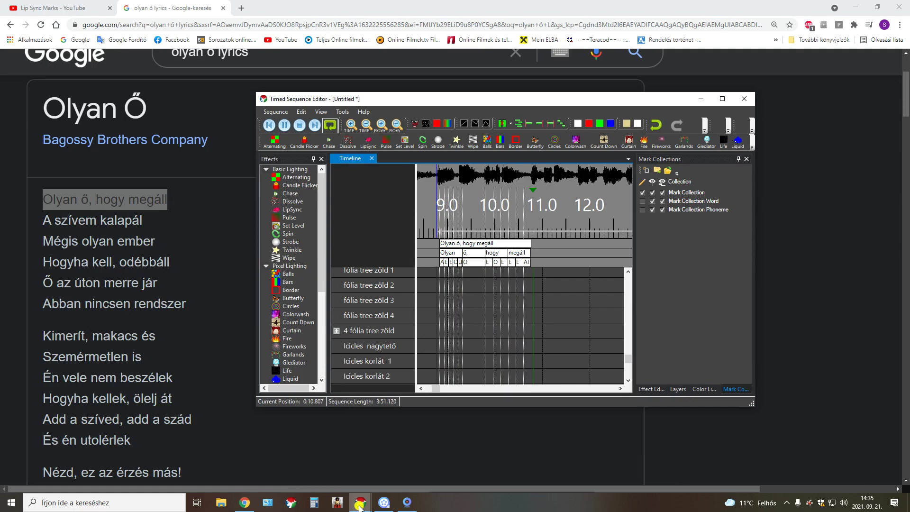
mouse_move(360, 507)
left_click(362, 471)
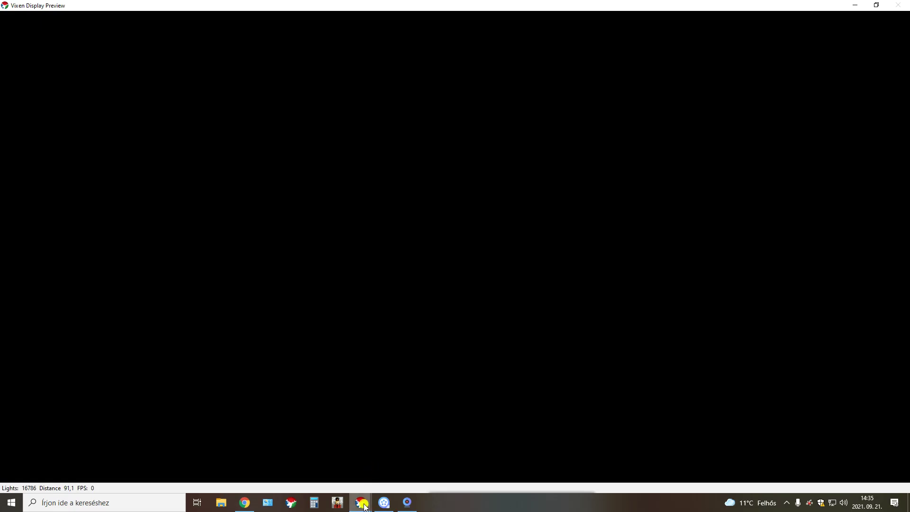
left_click(427, 471)
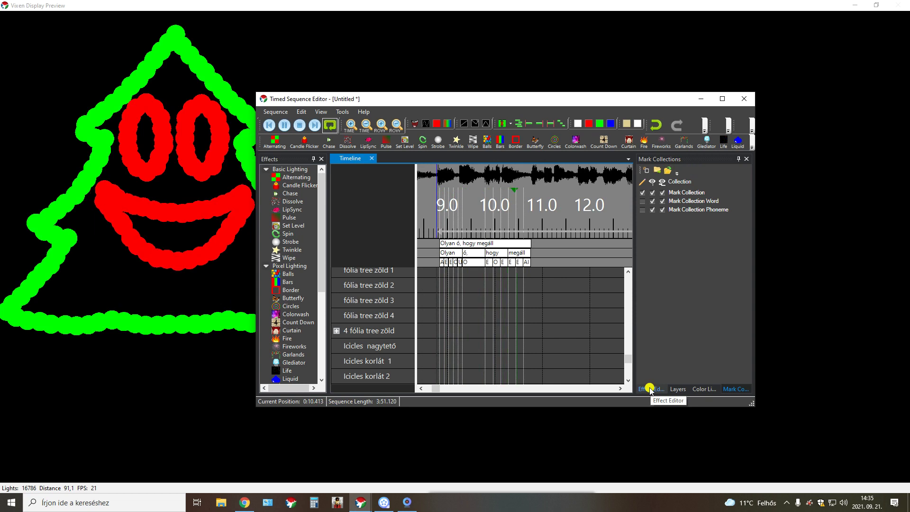
left_click_drag(471, 100, 545, 88)
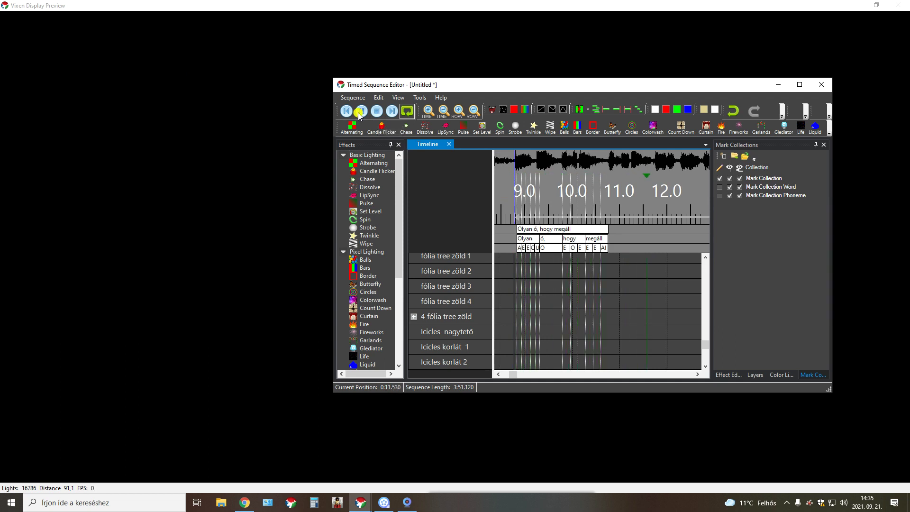
left_click(378, 116)
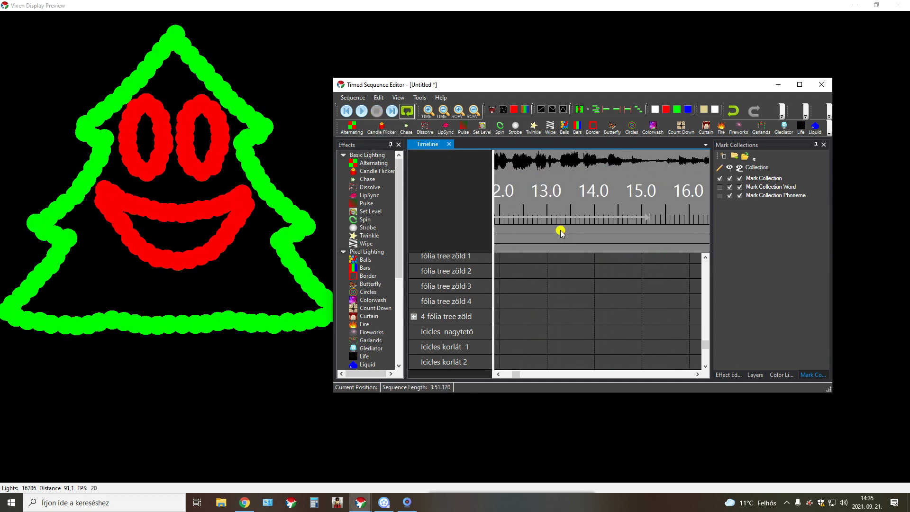
- Turn off the LipSync effect preview and replay the phrase range to check the lip-sync on the display preview
left_click(734, 373)
left_click(766, 159)
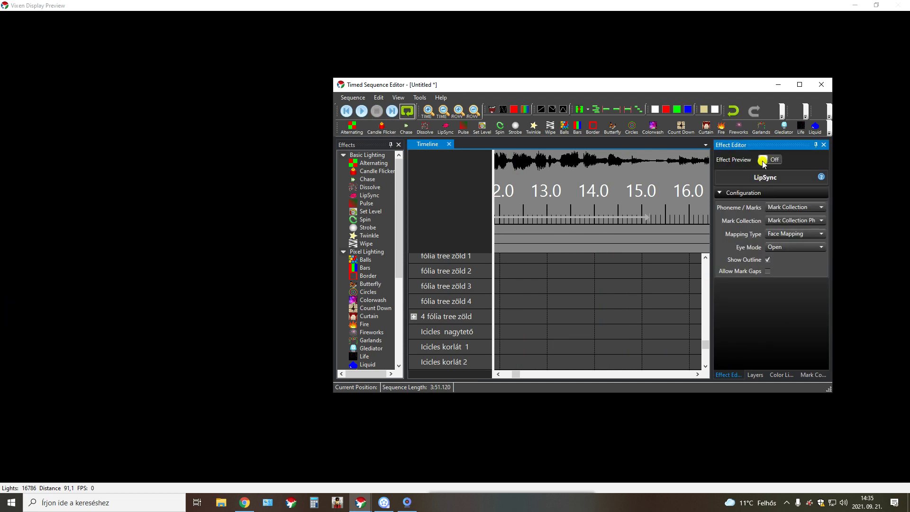
left_click(361, 111)
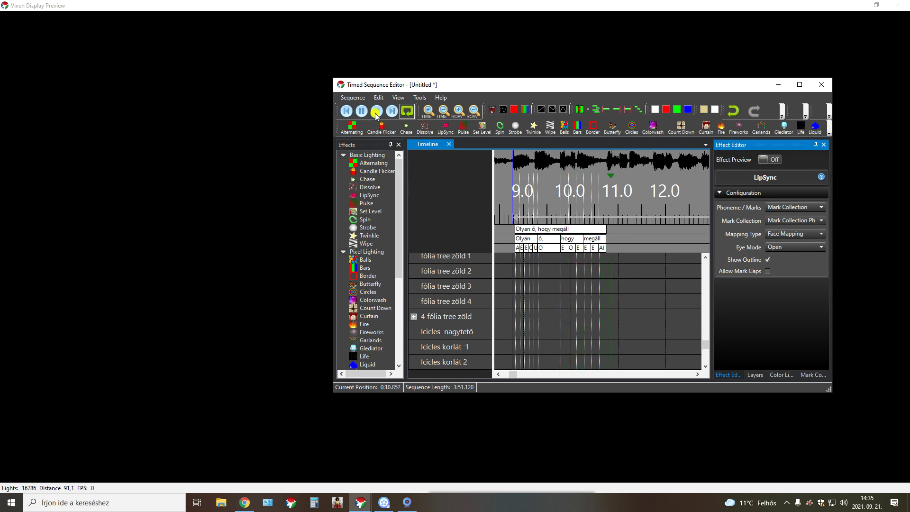
left_click(378, 113)
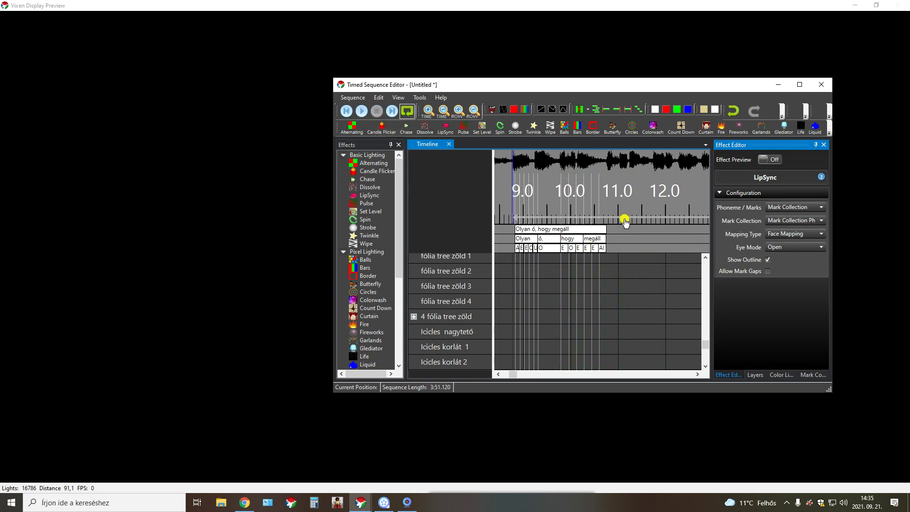
- Add a phrase mark from about 10.8 to 12.1 seconds and label it "A szívem kalapál", copied from the lyrics page in Chrome
double_click(610, 222)
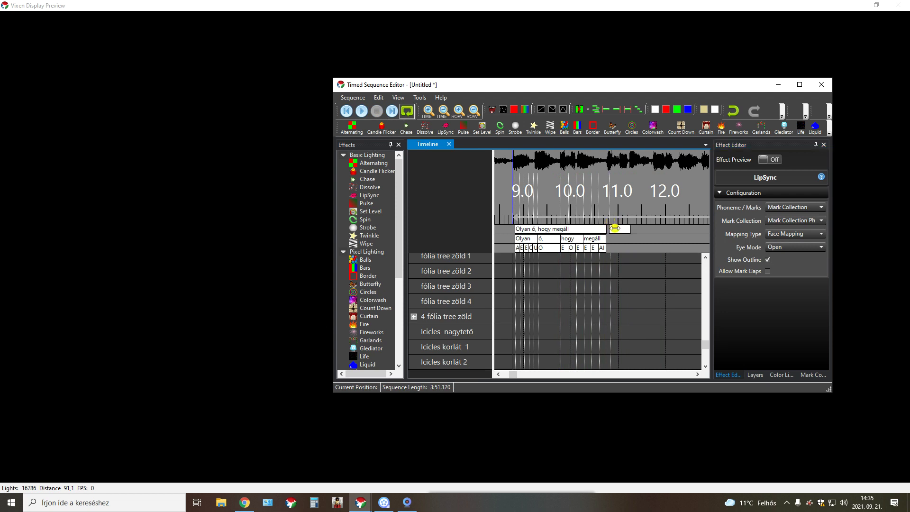
left_click_drag(630, 231, 668, 233)
right_click(635, 229)
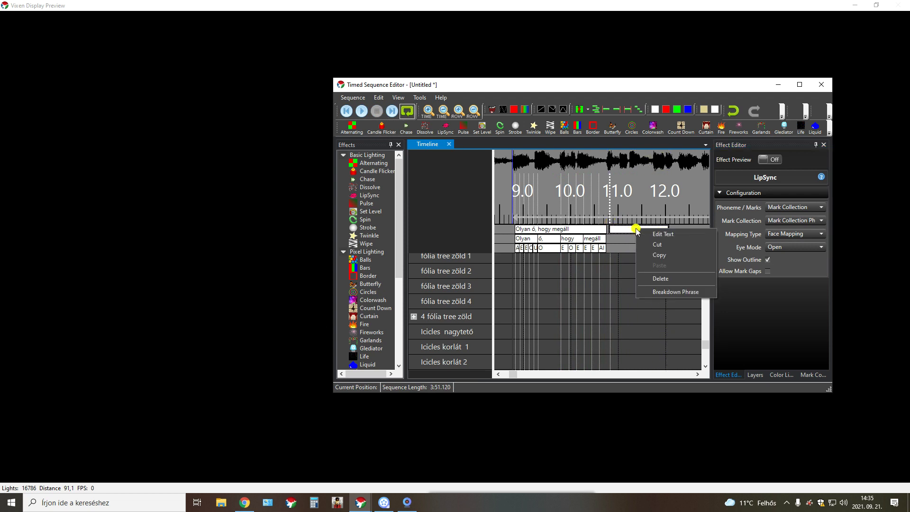
left_click(660, 234)
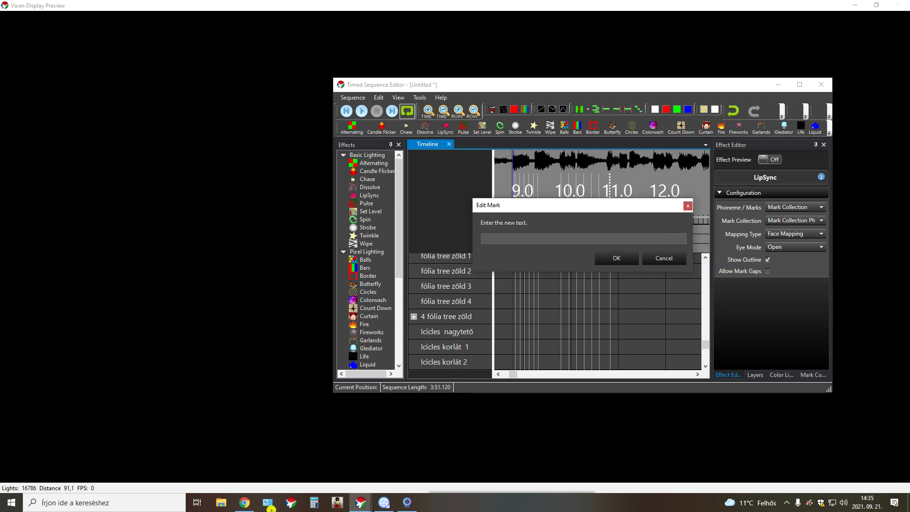
left_click(245, 503)
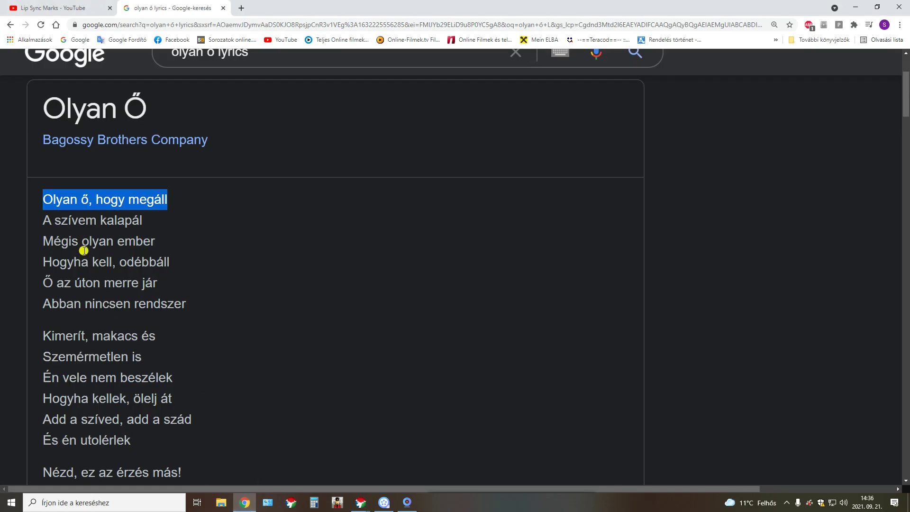
left_click_drag(43, 221, 149, 222)
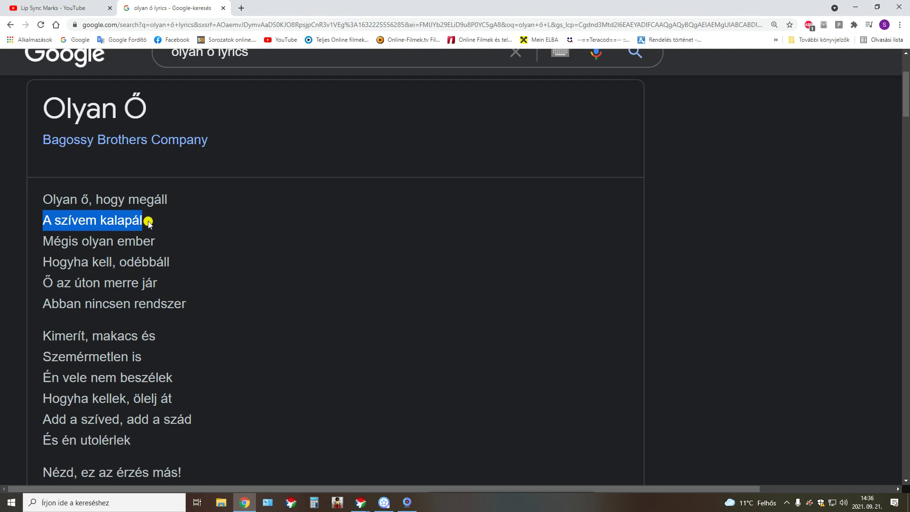
right_click(129, 220)
left_click(157, 228)
mouse_move(360, 506)
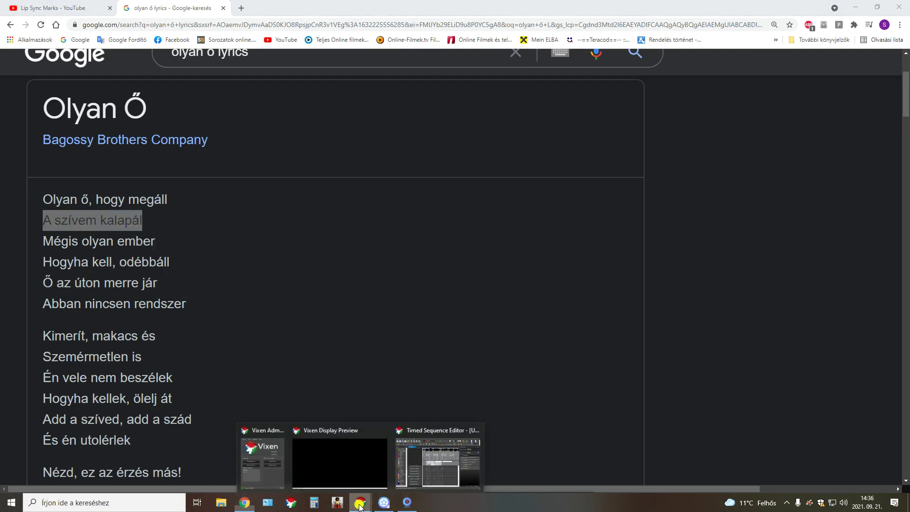
left_click(437, 457)
right_click(509, 243)
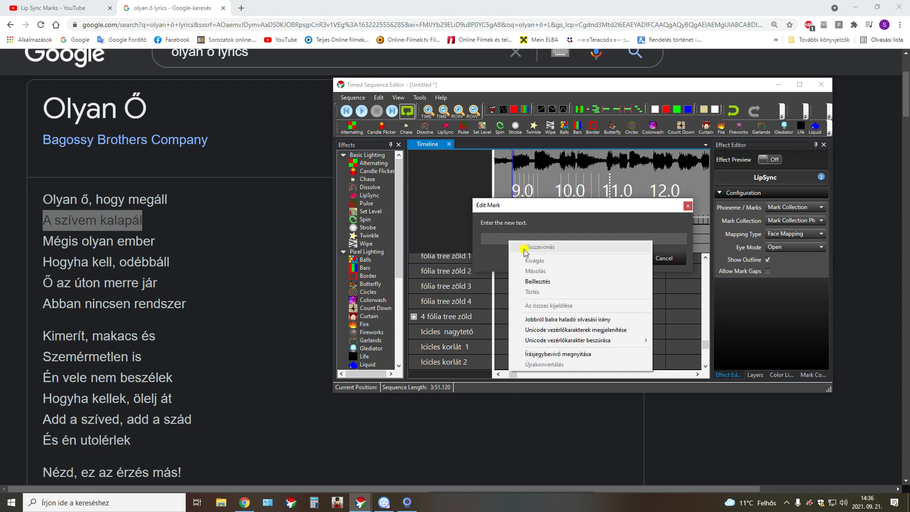
left_click(547, 281)
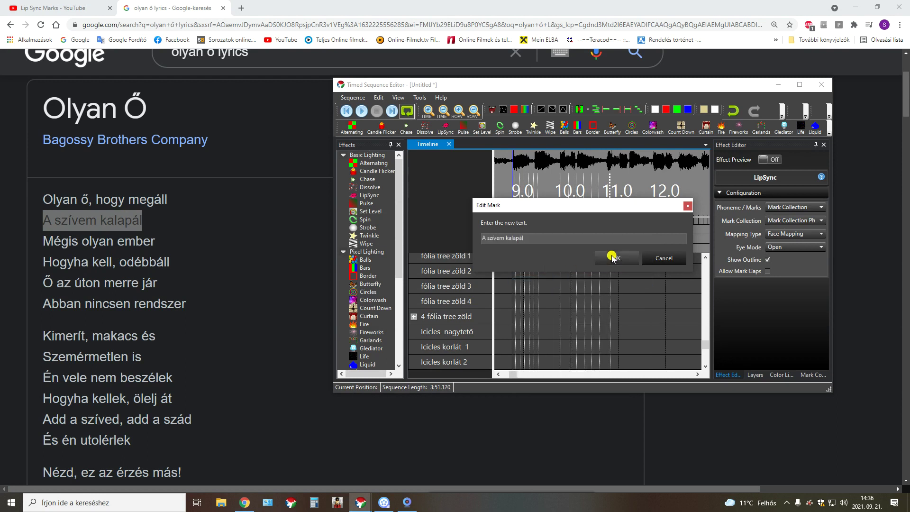
left_click(606, 258)
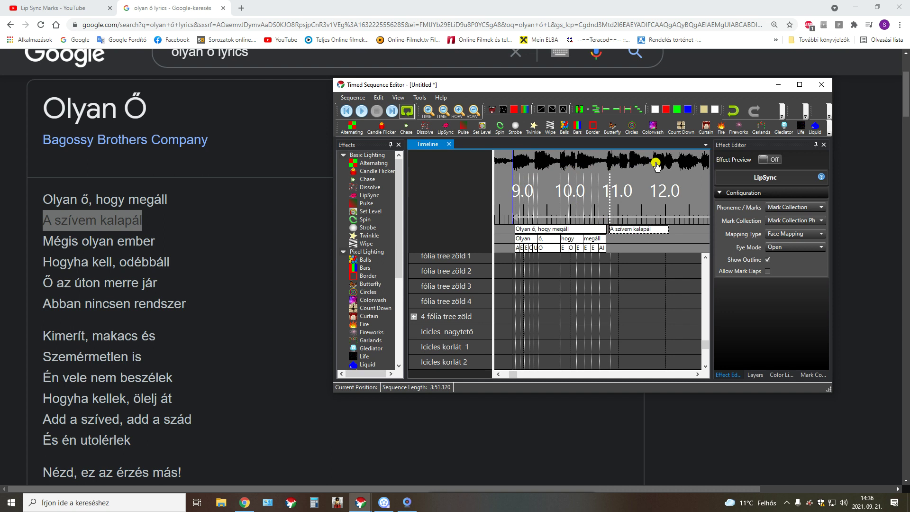
- Maximize the sequence editor, play the range, and set the end of the "A szívem kalapál" phrase mark at about 12.8 seconds
left_click(799, 85)
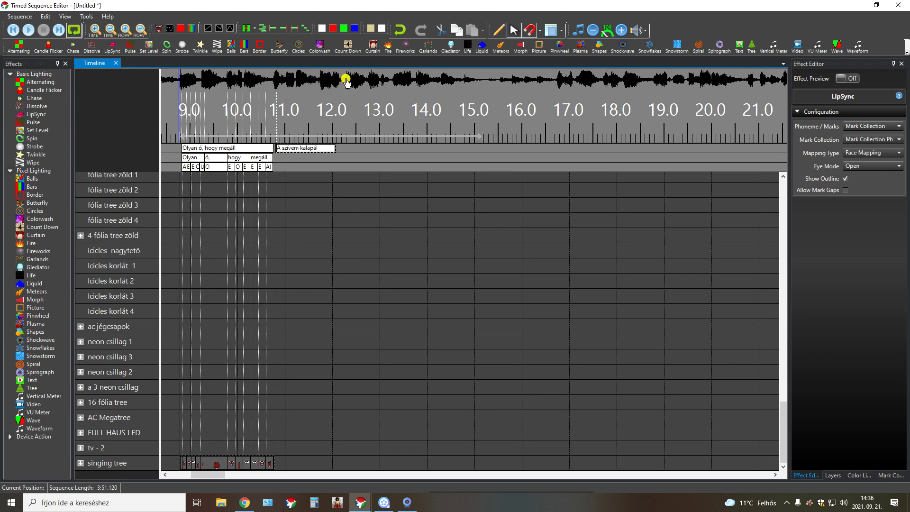
left_click_drag(337, 149, 392, 151)
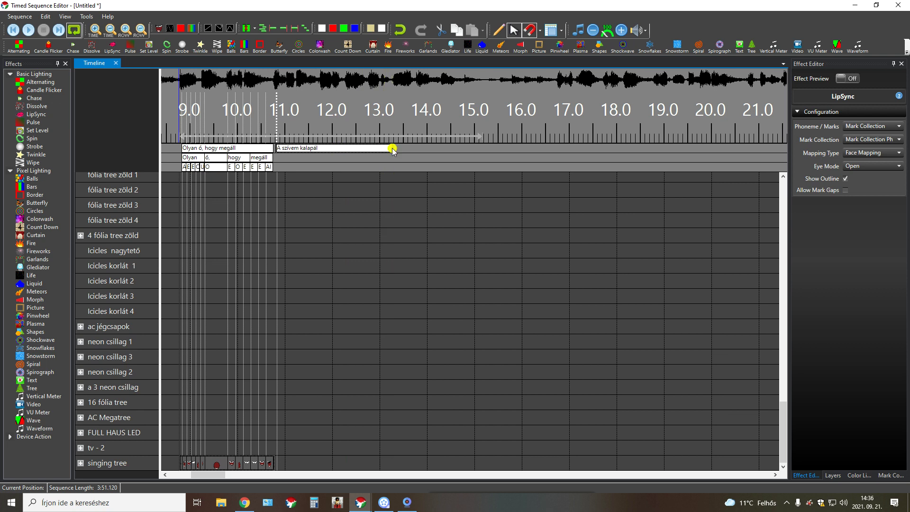
left_click(28, 31)
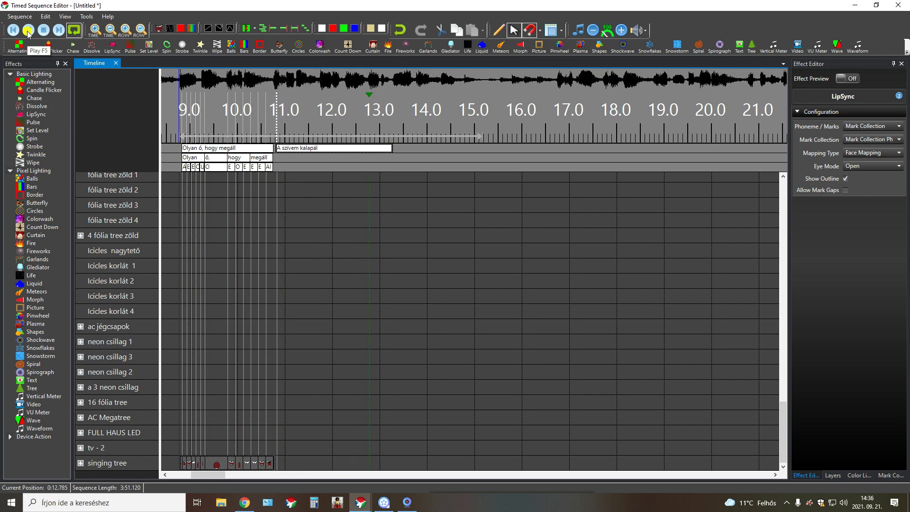
left_click_drag(392, 149, 367, 143)
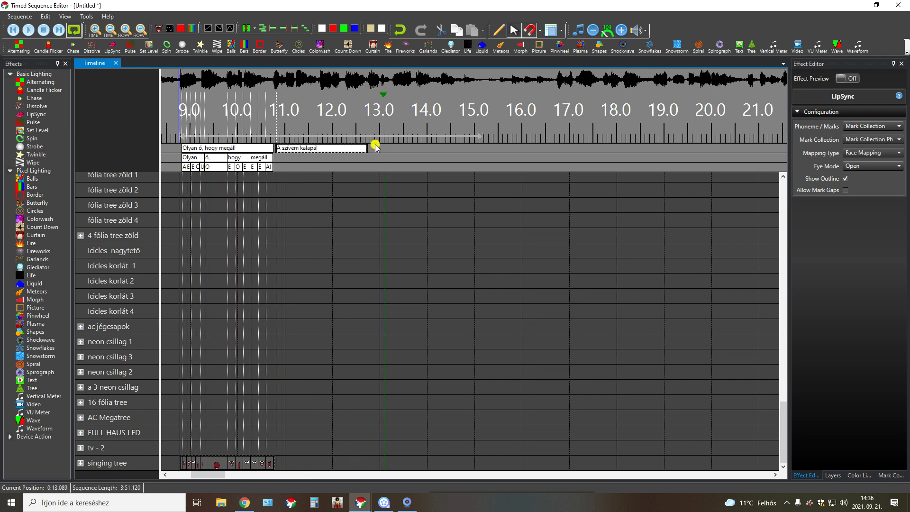
- Add a third phrase mark from about 12.8 to 15.0 seconds, and extend the first phrase mark to meet the second
left_click(374, 142)
left_click_drag(386, 151, 376, 151)
left_click(366, 148)
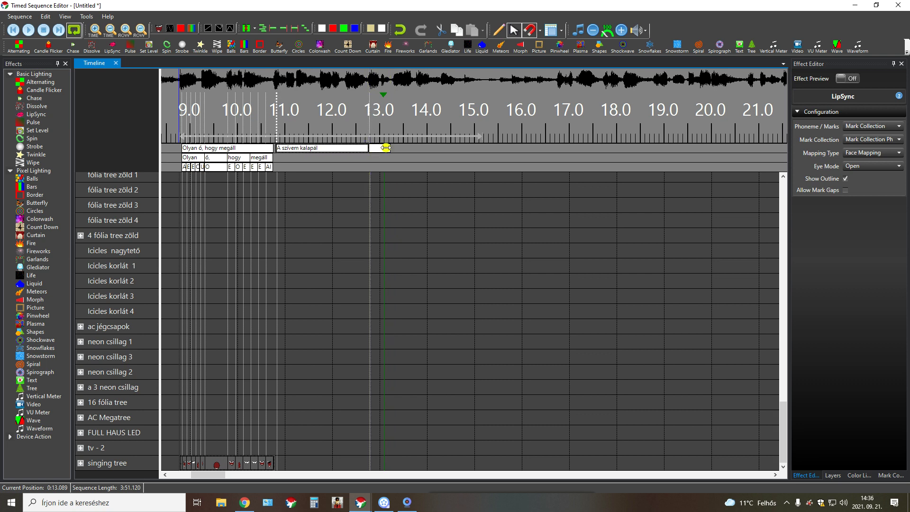
left_click_drag(387, 147, 474, 148)
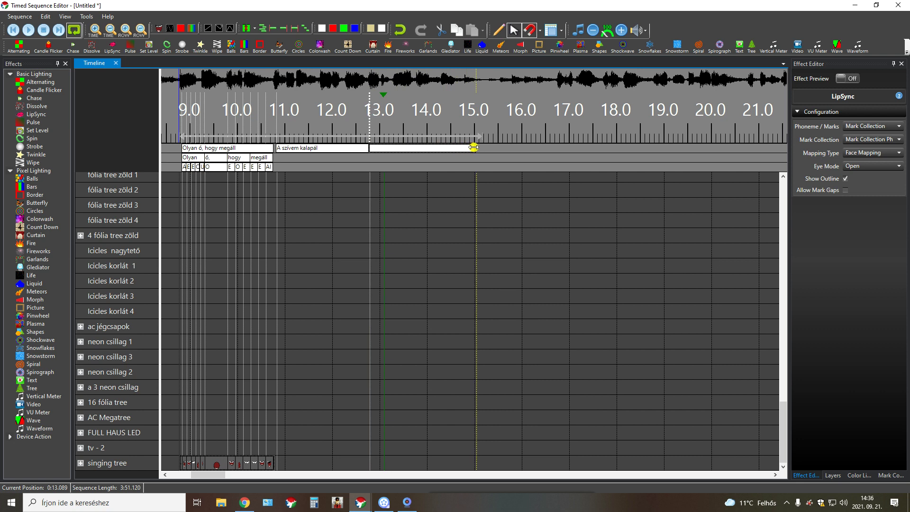
left_click_drag(273, 147, 276, 147)
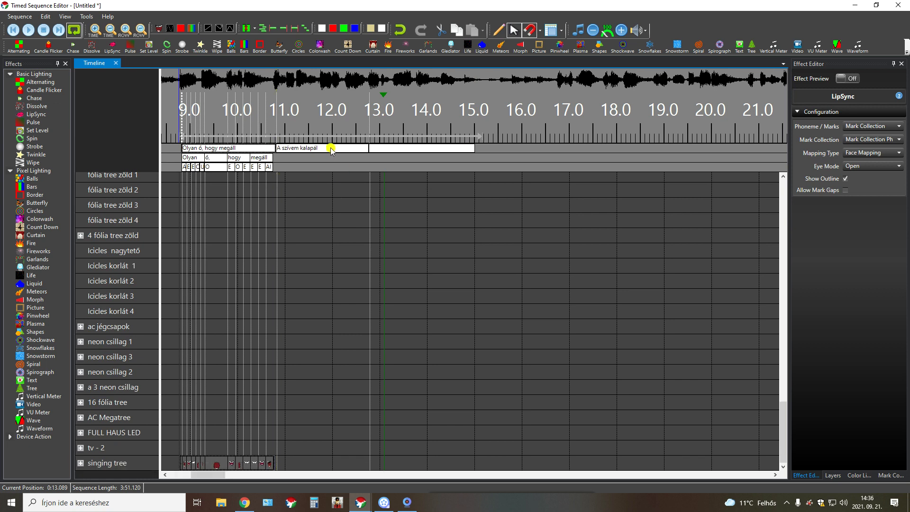
- Label the third phrase mark "Mégis olyan ember", copied from the lyrics page in Chrome
left_click(404, 148)
right_click(404, 149)
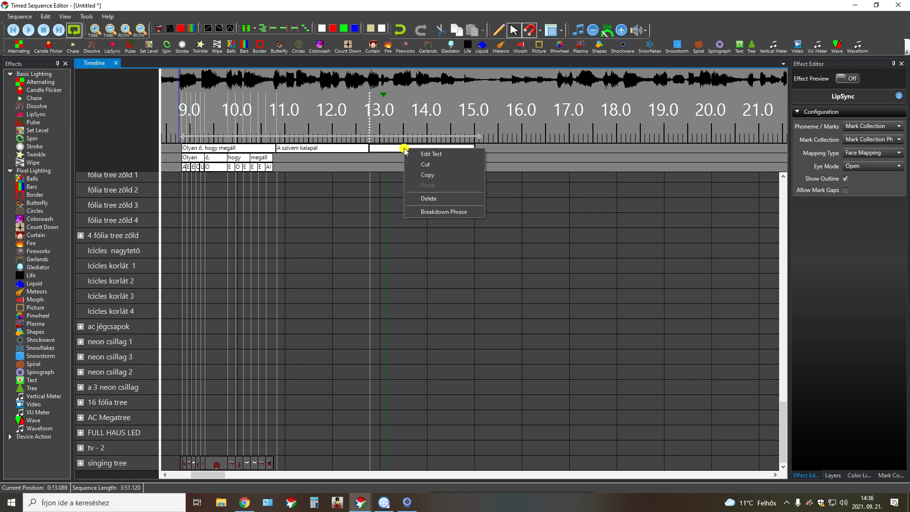
left_click(420, 153)
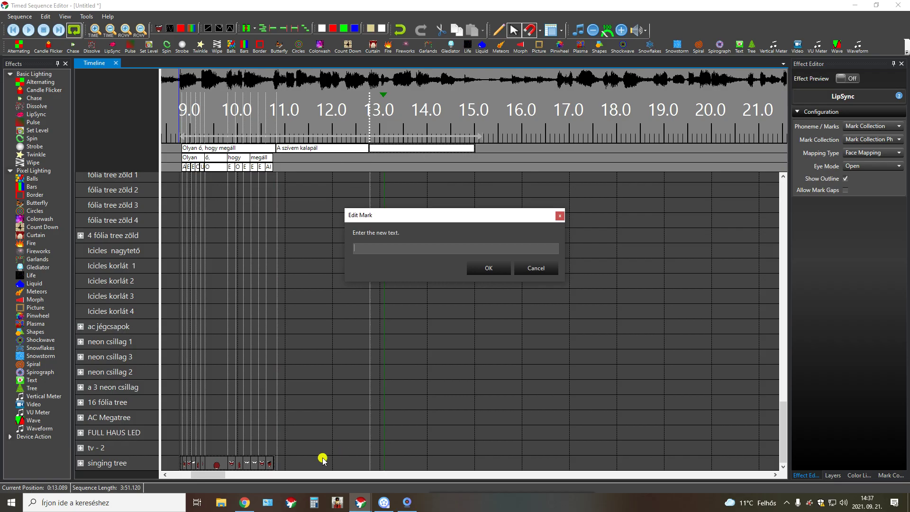
left_click(244, 502)
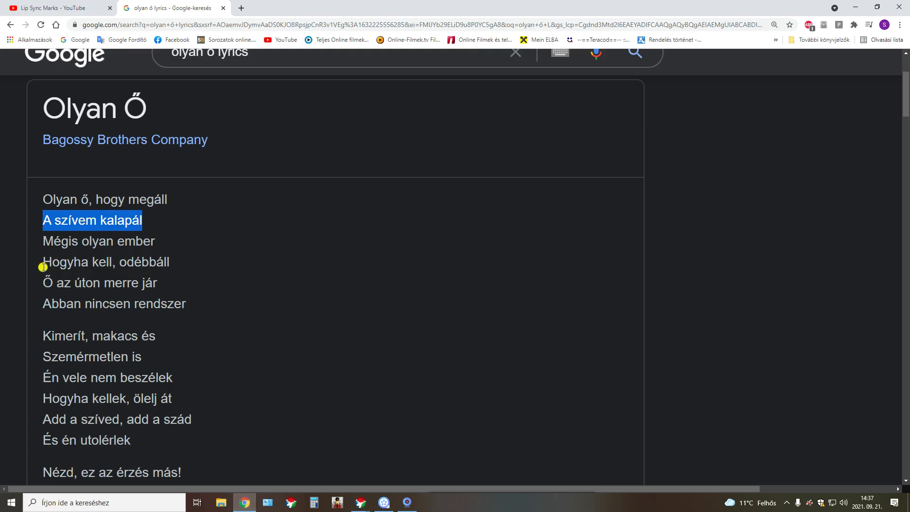
left_click_drag(42, 240, 157, 244)
right_click(146, 243)
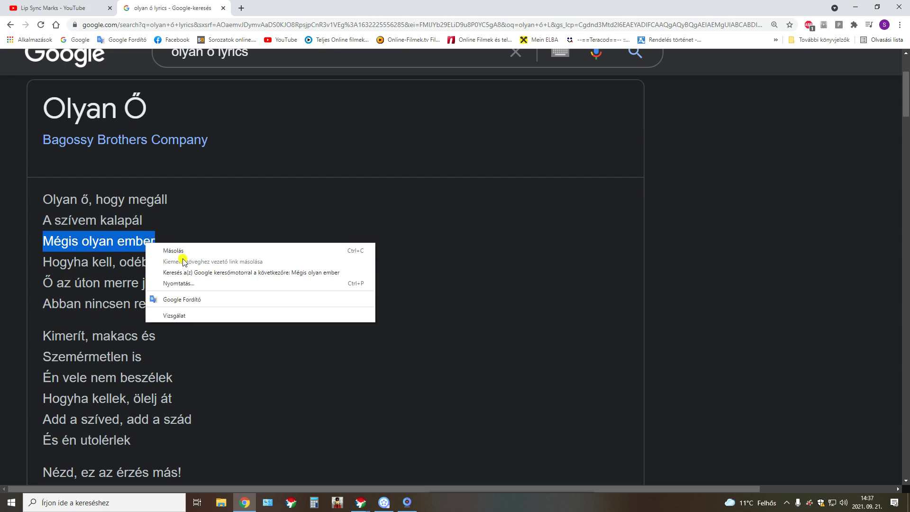
left_click(185, 250)
left_click(361, 503)
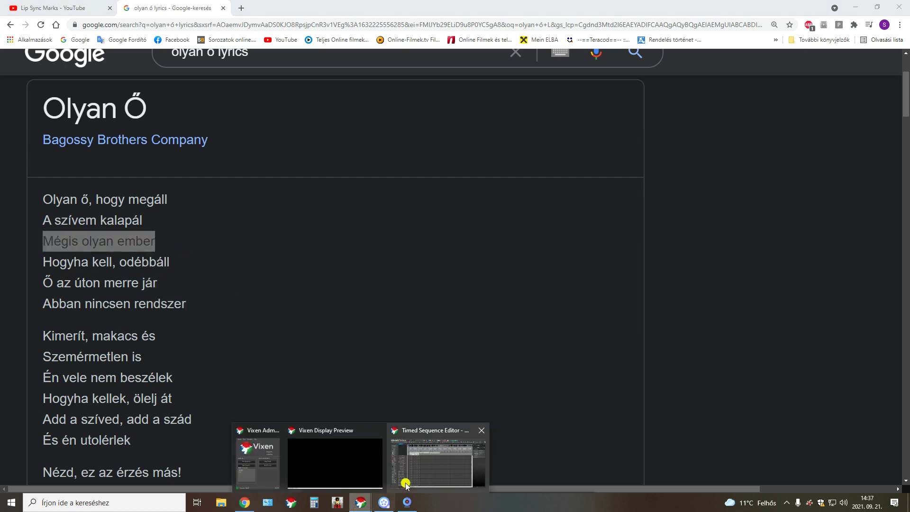
left_click(420, 474)
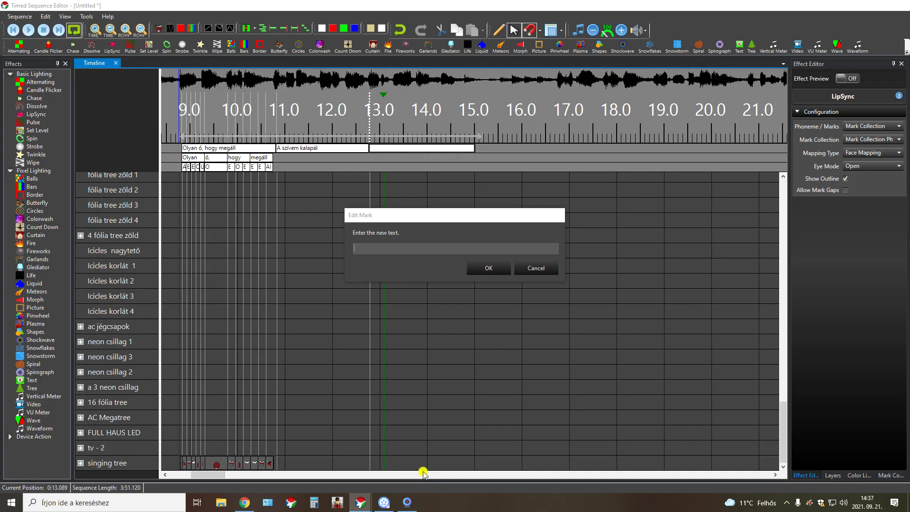
right_click(409, 248)
left_click(451, 291)
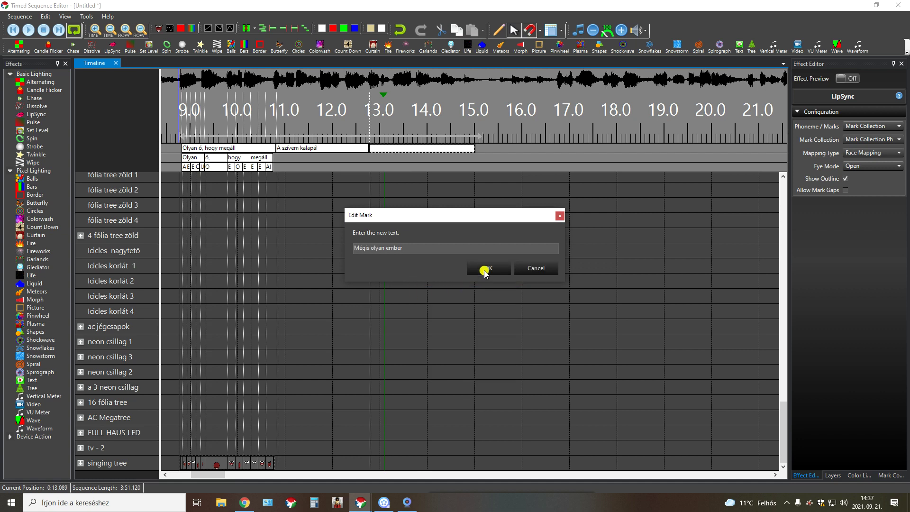
left_click(482, 267)
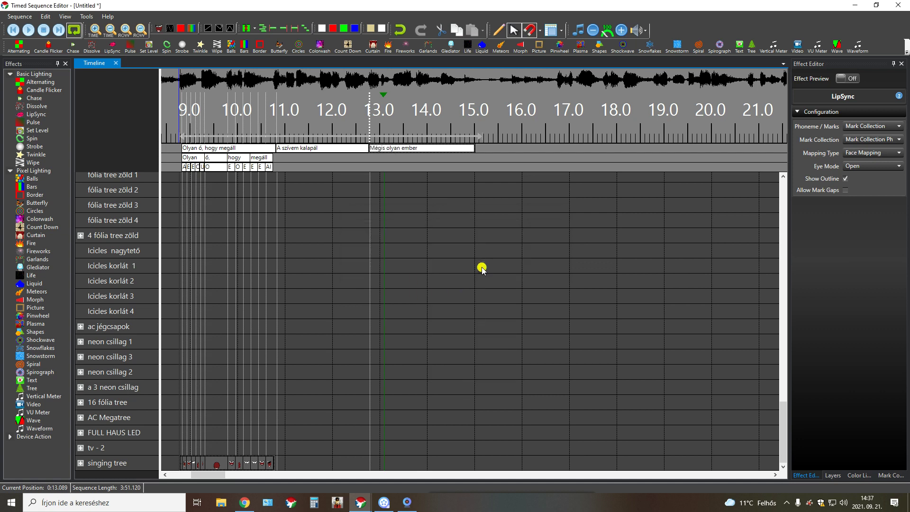
- Break "A szívem kalapál" down into words, and extend the "megáll" word mark and its last phoneme to the start of that phrase
right_click(292, 150)
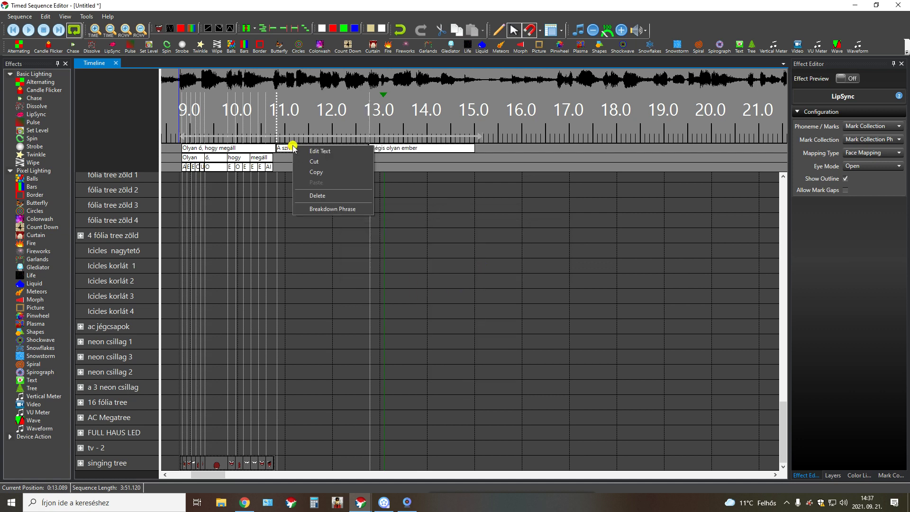
left_click(328, 208)
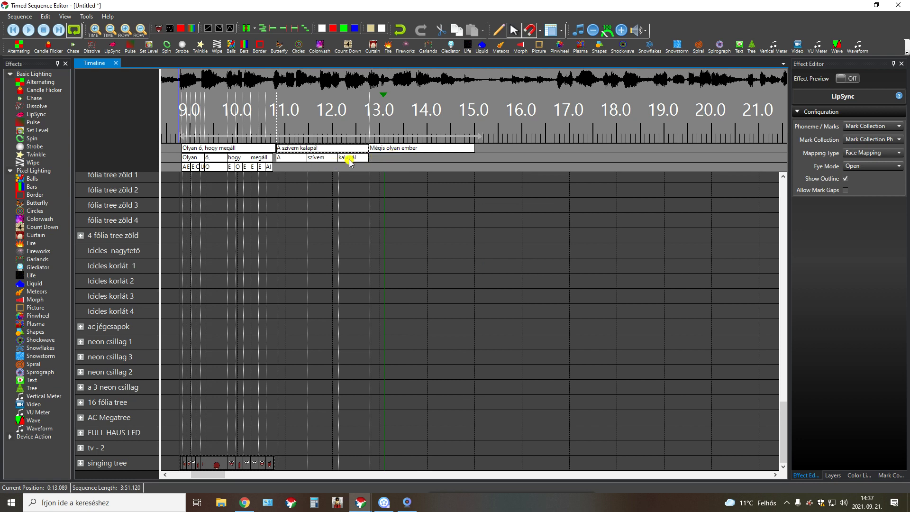
left_click(274, 159)
left_click_drag(274, 160, 275, 159)
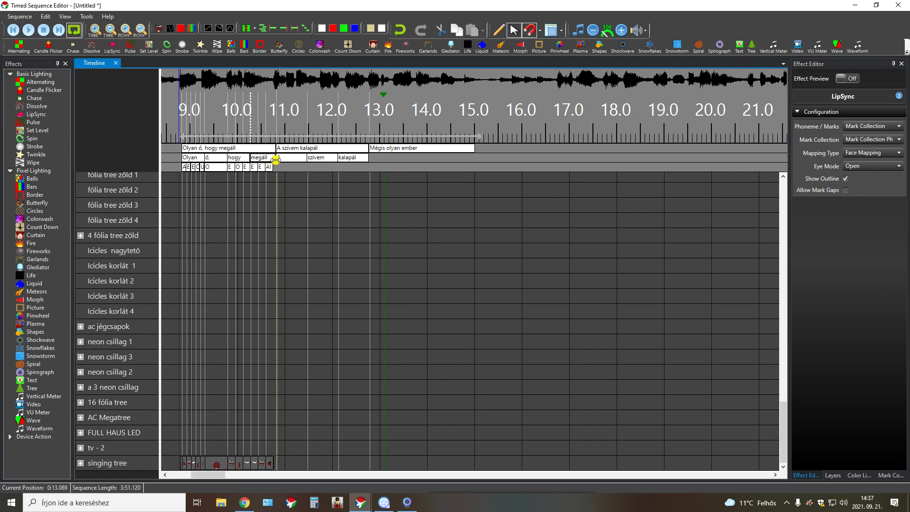
left_click_drag(274, 166, 276, 168)
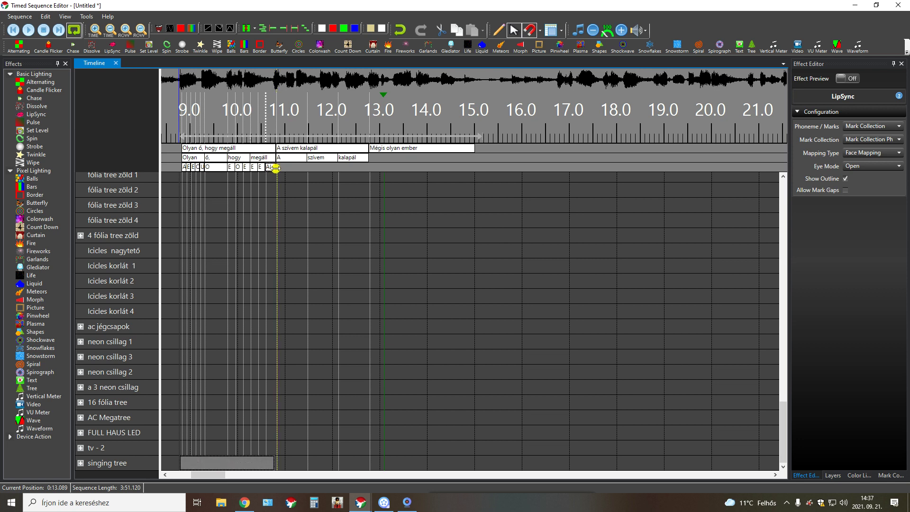
left_click_drag(275, 168, 276, 168)
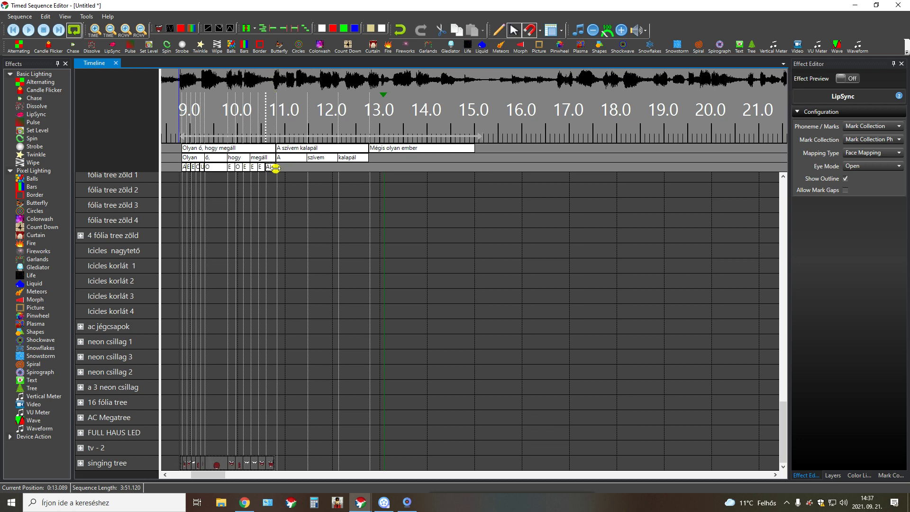
- Break the word marks "A", "szívem" and "kalapál" down into phonemes together
left_click(360, 160)
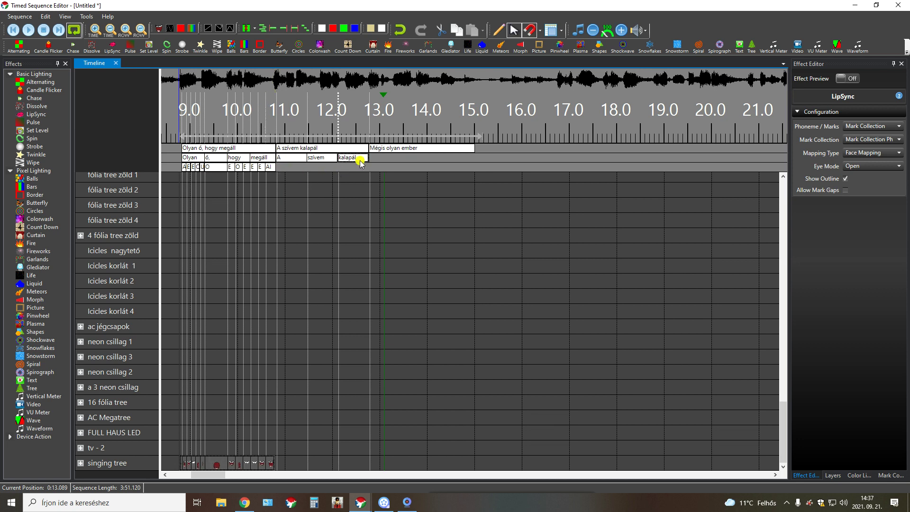
left_click(329, 157, "ctrl")
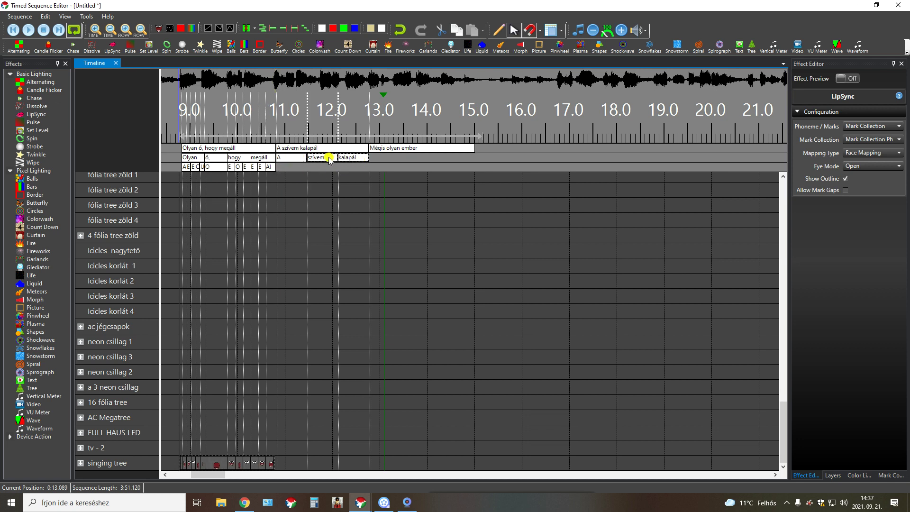
right_click(289, 162)
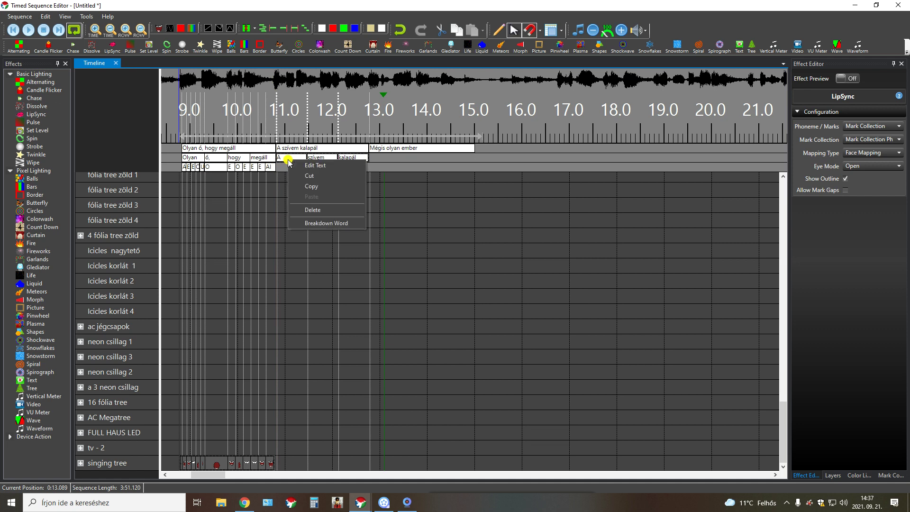
left_click(324, 218)
- Break the third phrase mark, "Mégis olyan ember", down into word marks
left_click(391, 149)
right_click(389, 148)
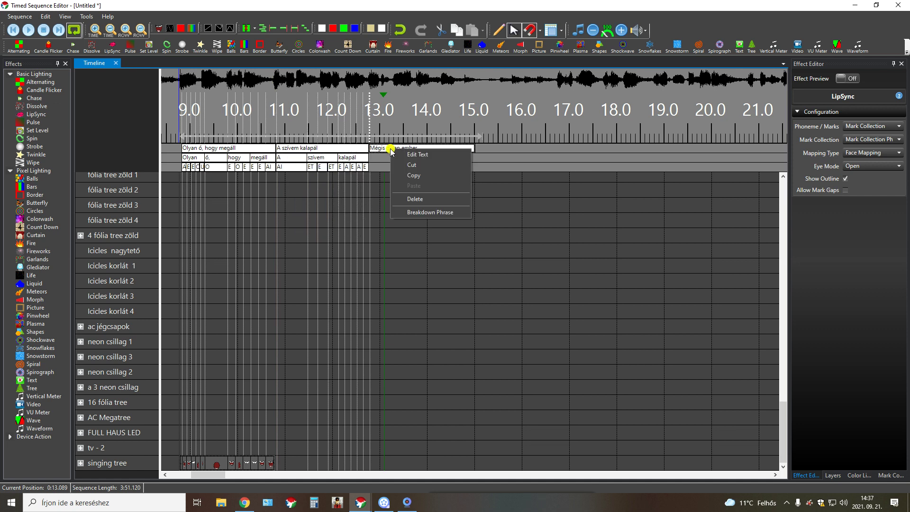
left_click(434, 214)
- Break "Mégis", "olyan" and "ember" down into phonemes together, and extend the singing tree's LipSync effect to about 15.0 seconds
left_click(454, 159)
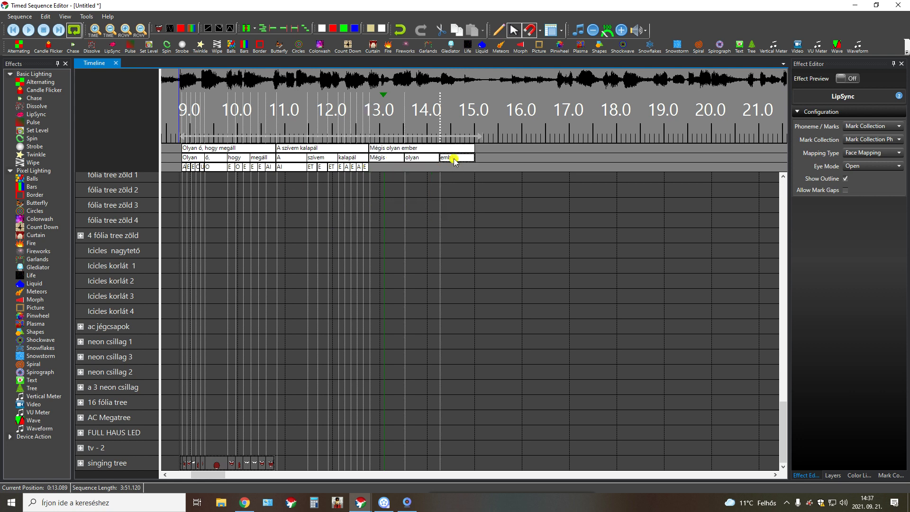
left_click(423, 160, "ctrl")
left_click(385, 160, "ctrl")
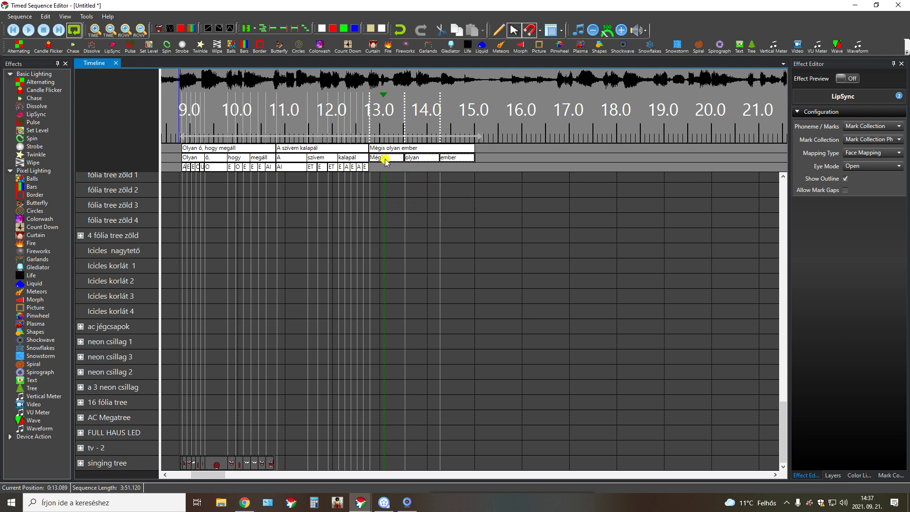
right_click(385, 161)
left_click(429, 220)
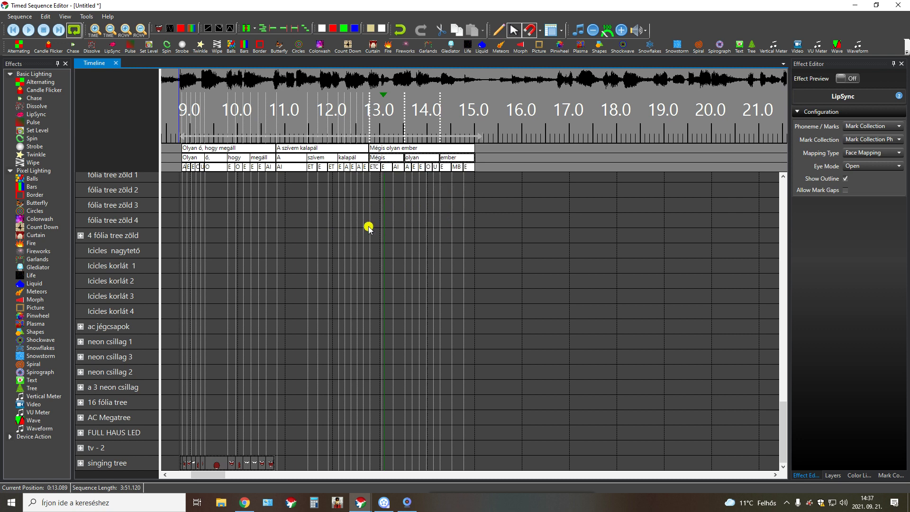
left_click_drag(275, 464, 475, 477)
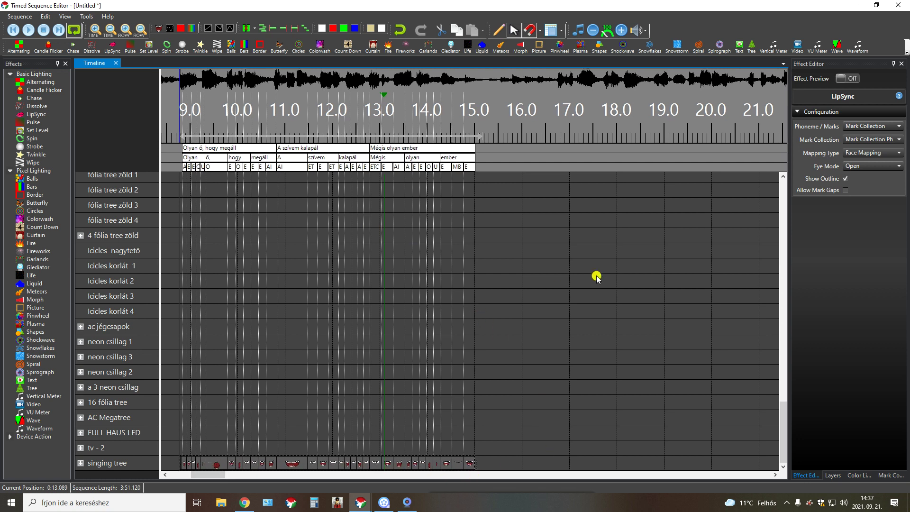
- Arrange the sequence editor as a smaller window over the Vixen Display Preview, and play the singing tree animation to check it
left_click_drag(511, 13, 580, 119)
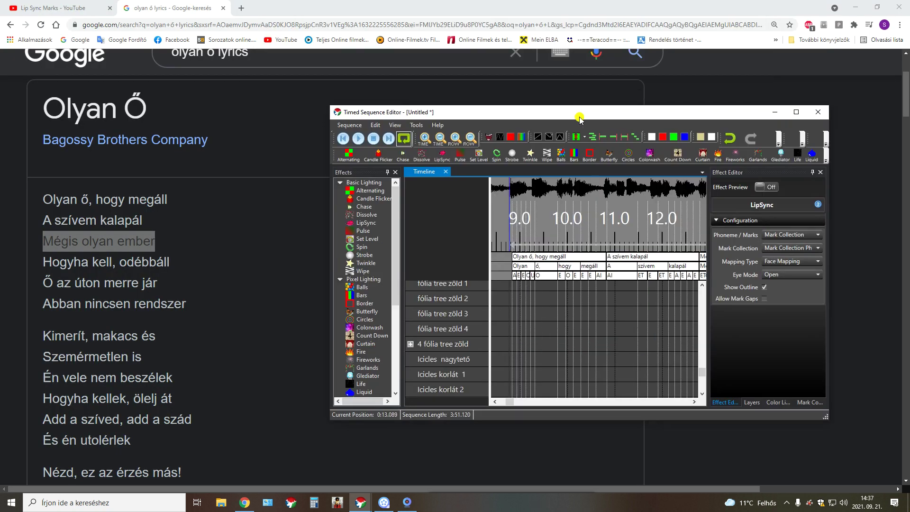
left_click(361, 502)
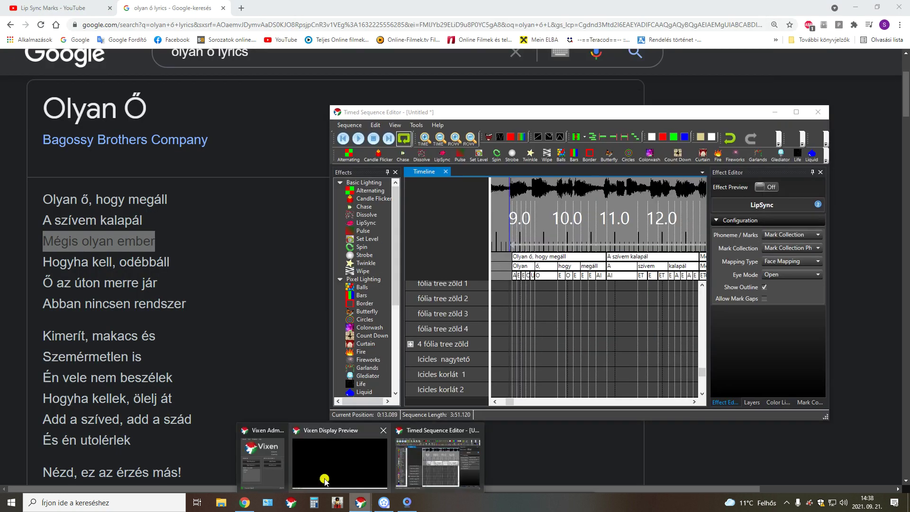
left_click(339, 469)
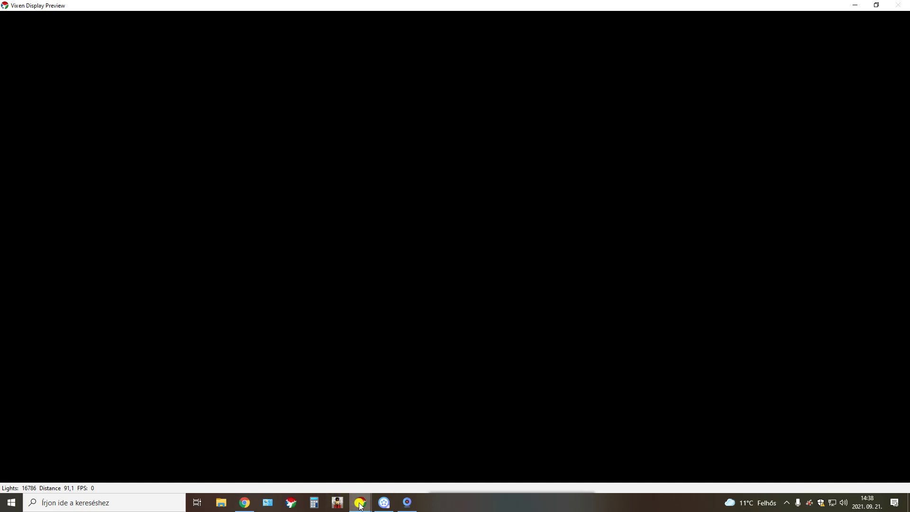
mouse_move(368, 503)
left_click(409, 472)
left_click_drag(486, 115, 560, 57)
left_click(433, 81)
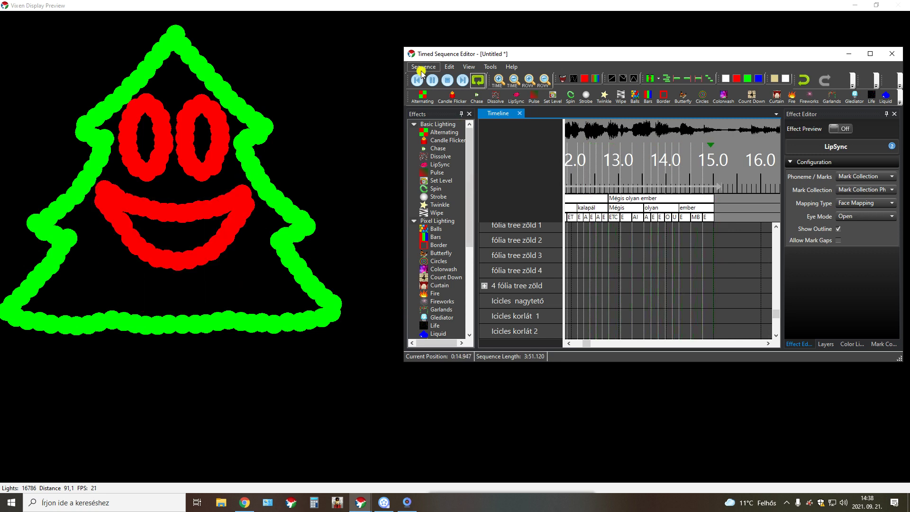
left_click(447, 80)
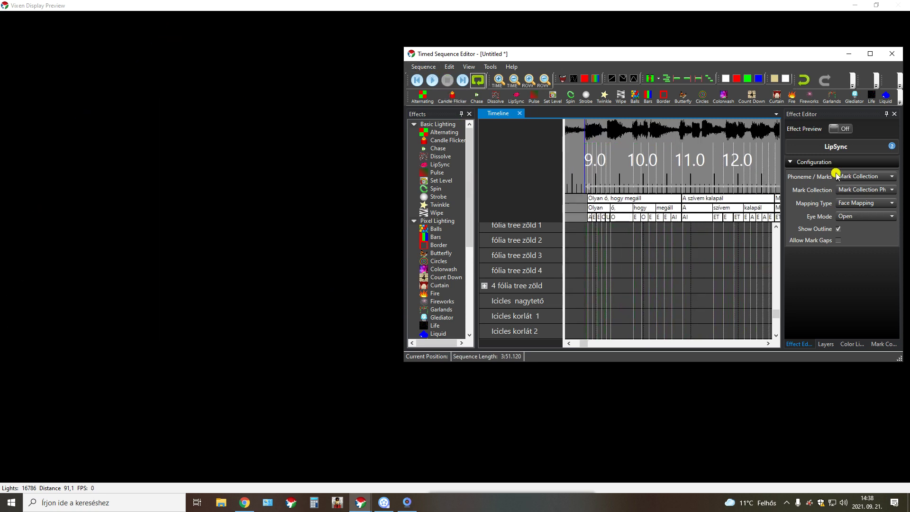
- Turn on Allow Mark Gaps for the LipSync effect and replay the sequence with the tree preview uncovered
left_click_drag(767, 53, 602, 41)
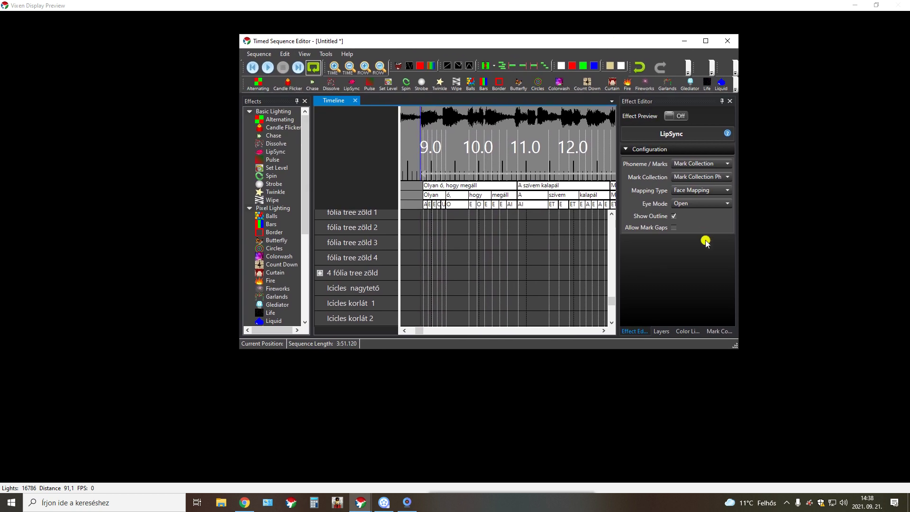
left_click(674, 229)
left_click(674, 229)
left_click(269, 67)
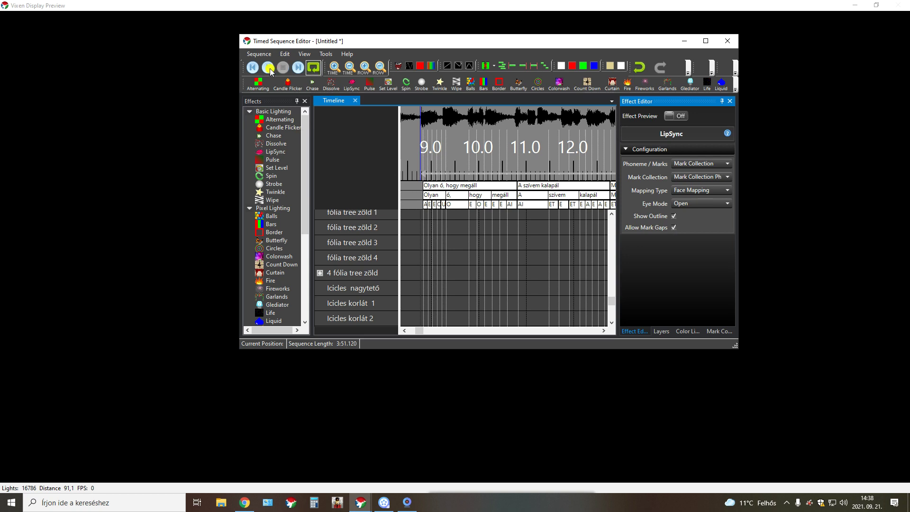
left_click_drag(383, 45, 487, 39)
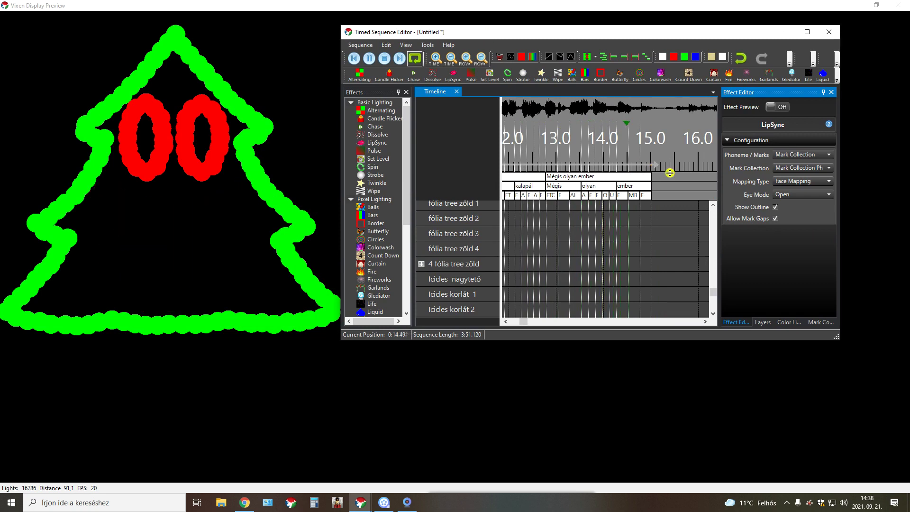
- Try the LipSync effect with Eye Mode Closed and Show Outline off during playback, and restore both settings
left_click(790, 195)
left_click(790, 224)
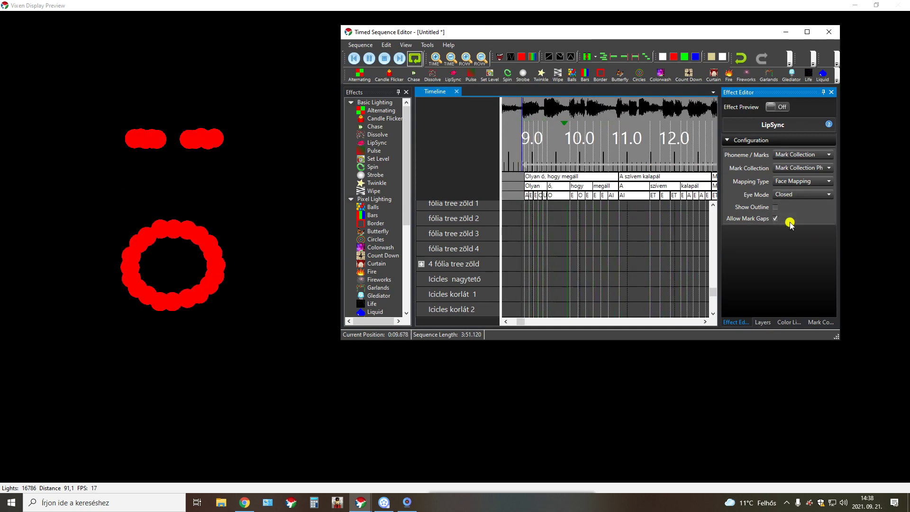
left_click(376, 57)
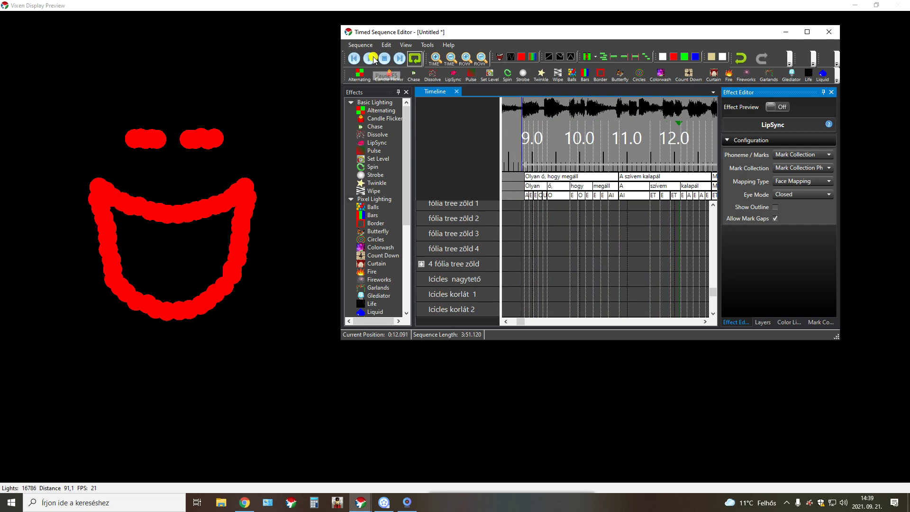
left_click(812, 198)
left_click(797, 215)
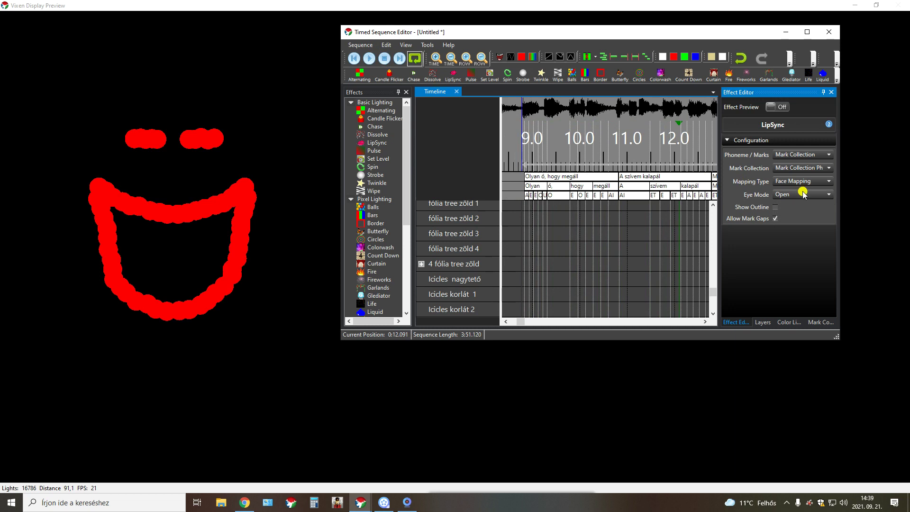
- Examine the singing tree's LipSync effect and the phoneme choices for the word "A", and bring the sequence editor back in front
scroll(564, 210, "down", 5)
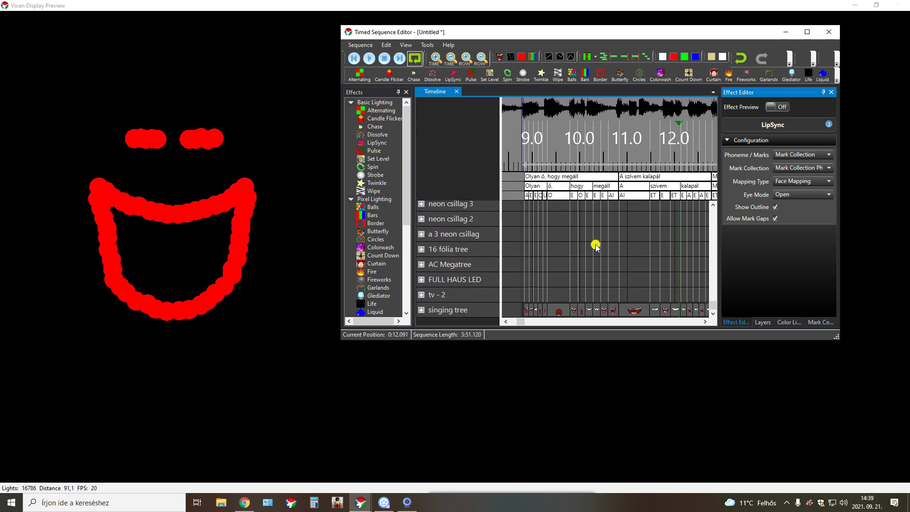
left_click(561, 312)
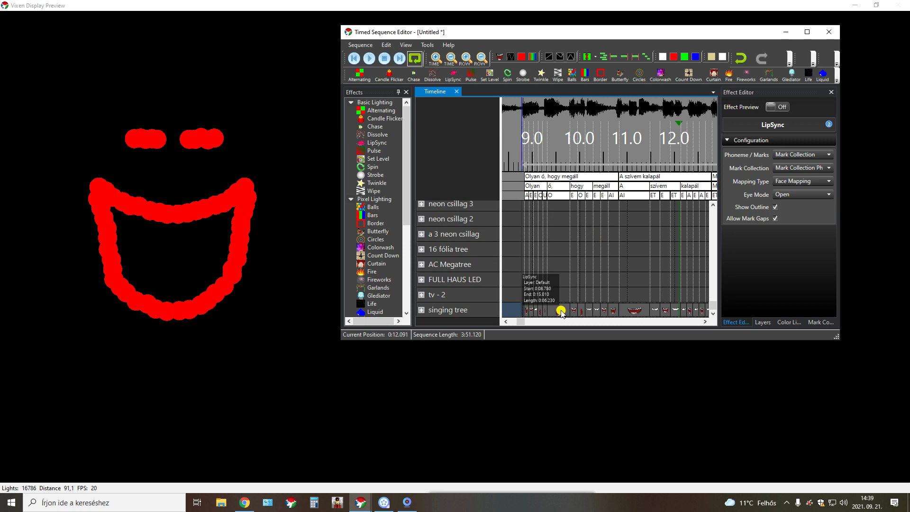
right_click(630, 200)
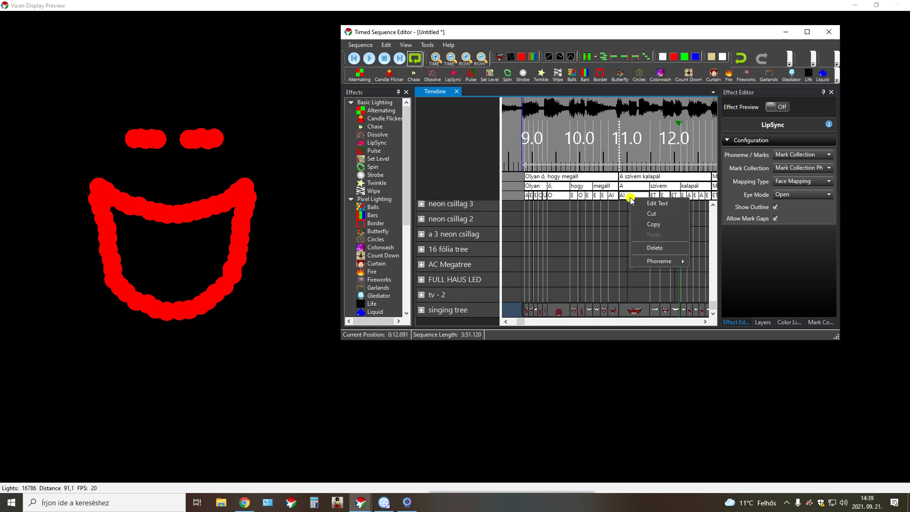
mouse_move(677, 260)
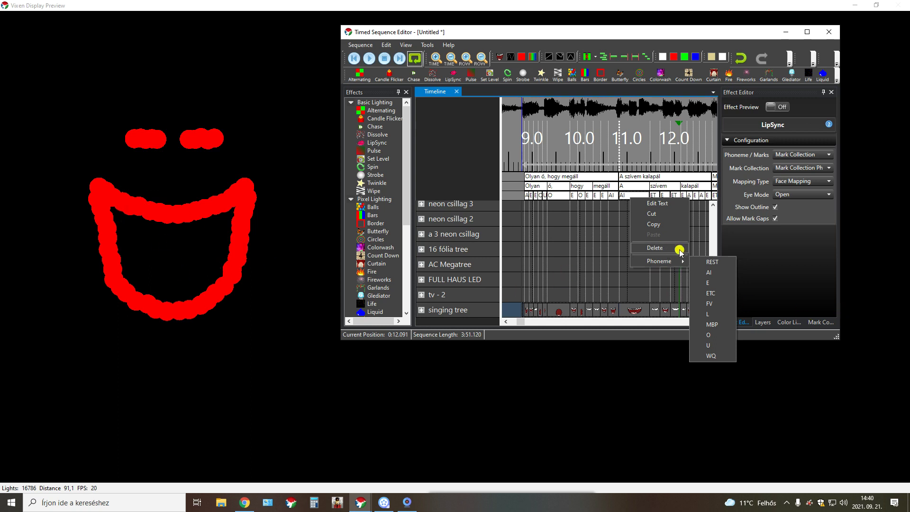
left_click(862, 260)
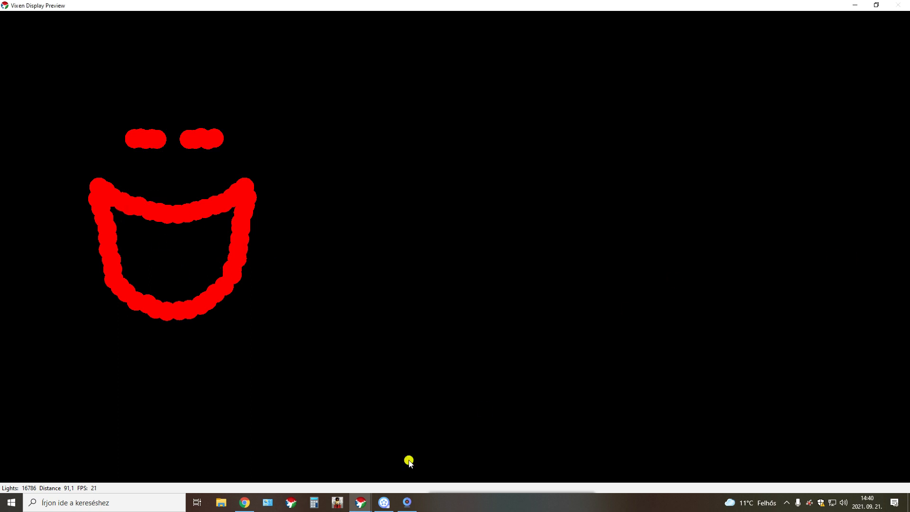
mouse_move(361, 498)
left_click(440, 463)
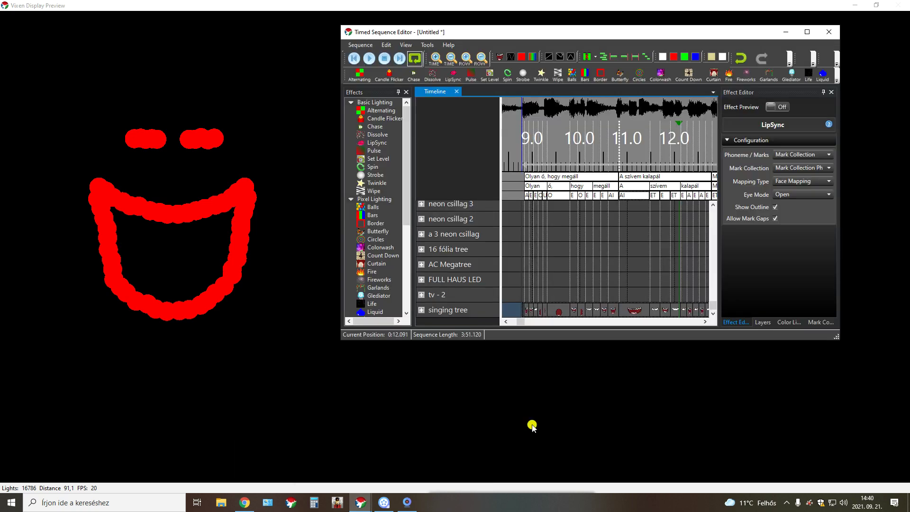